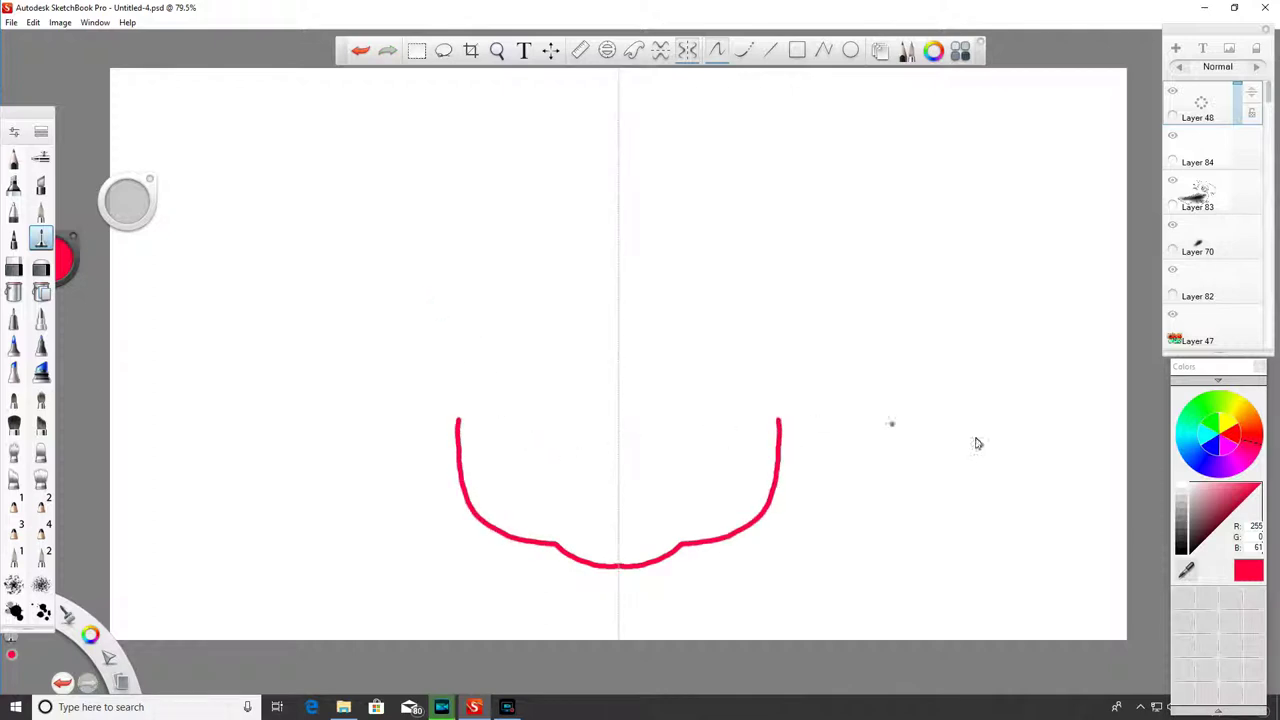
- Draw the mirrored outer crest plates above the red jaw line in blue-grey (RGB 139, 166, 190)
left_click(1190, 515)
left_click(1193, 455)
left_click(1193, 484)
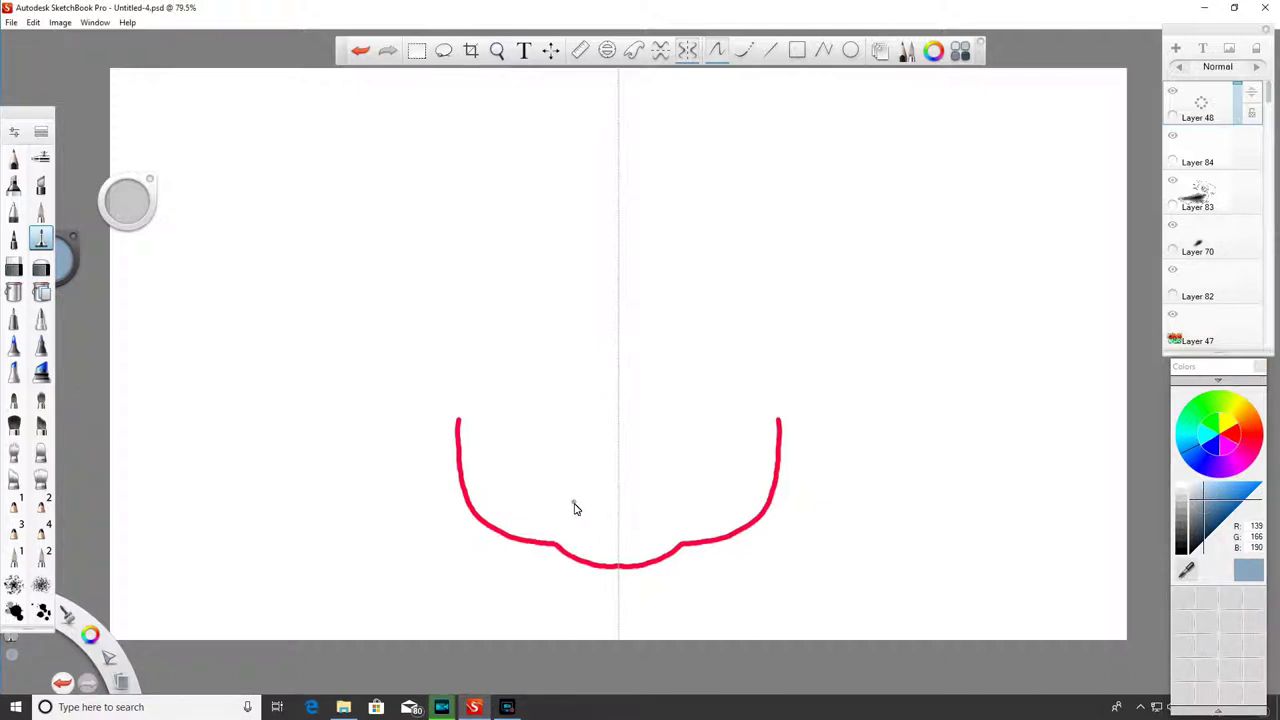
mouse_move(577, 514)
left_mouse_down()
mouse_move(477, 433)
mouse_move(444, 290)
left_mouse_up()
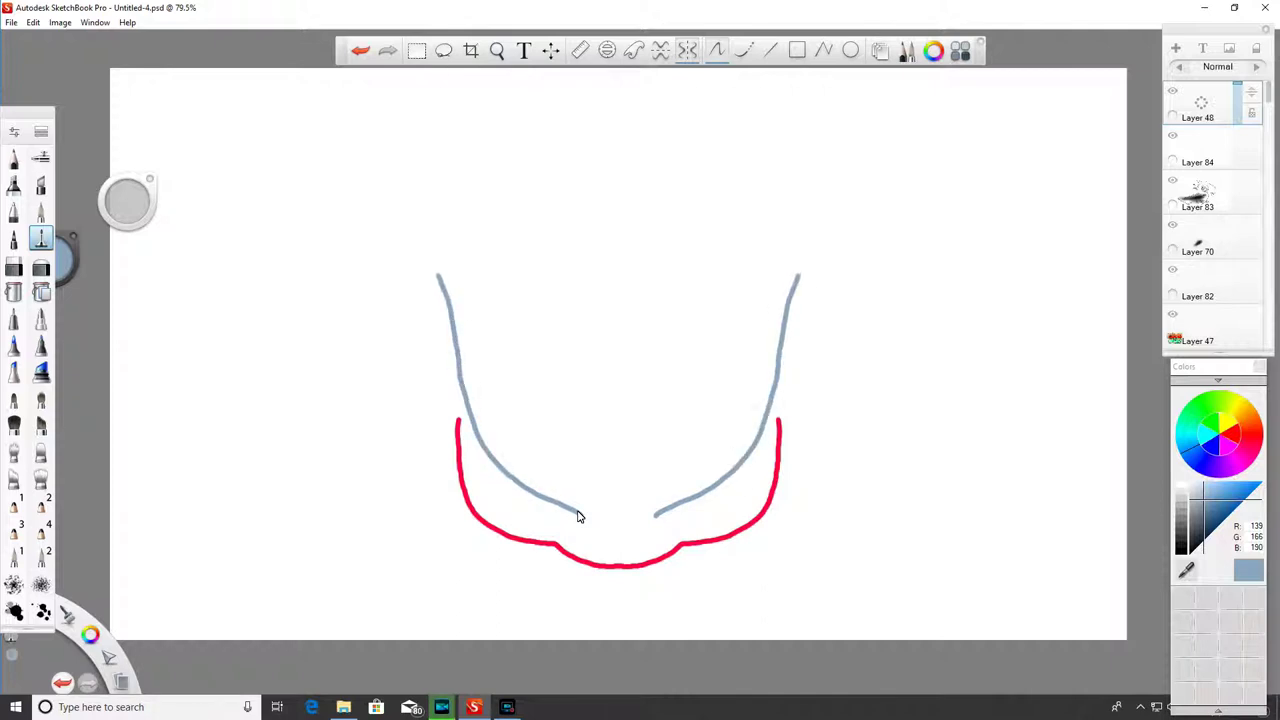
mouse_move(495, 250)
left_mouse_down()
mouse_move(540, 333)
mouse_move(553, 415)
mouse_move(585, 462)
left_mouse_up()
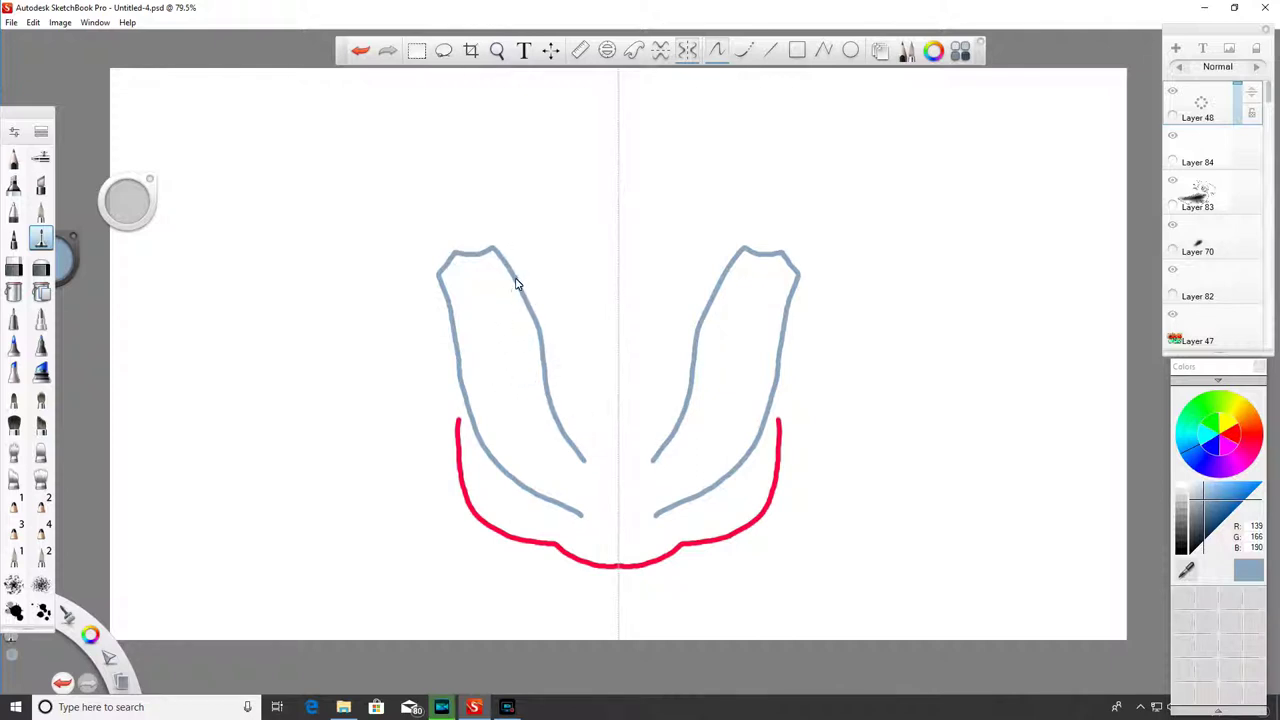
- Draw the mirrored inner crest plates and a pointed central plate tapering down to the symmetry line
mouse_move(508, 250)
left_mouse_down()
mouse_move(505, 212)
mouse_move(533, 216)
mouse_move(559, 197)
mouse_move(586, 292)
left_mouse_up()
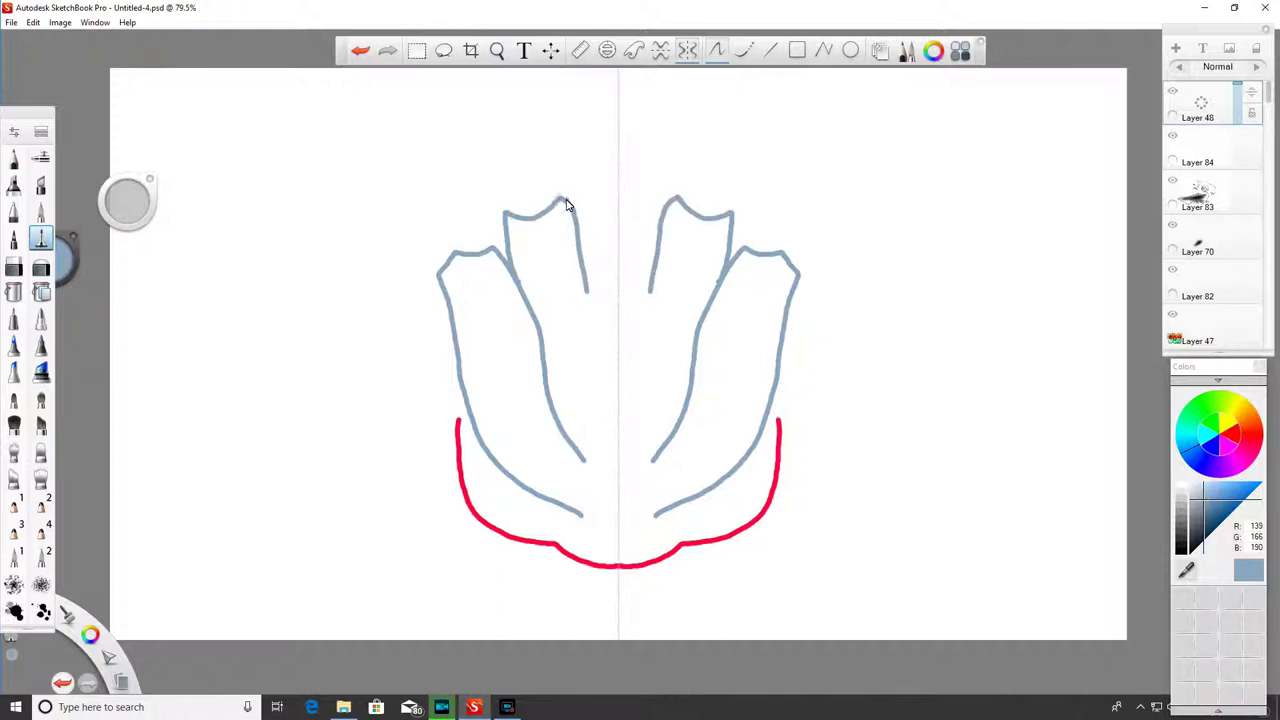
left_click_drag(563, 205, 567, 209)
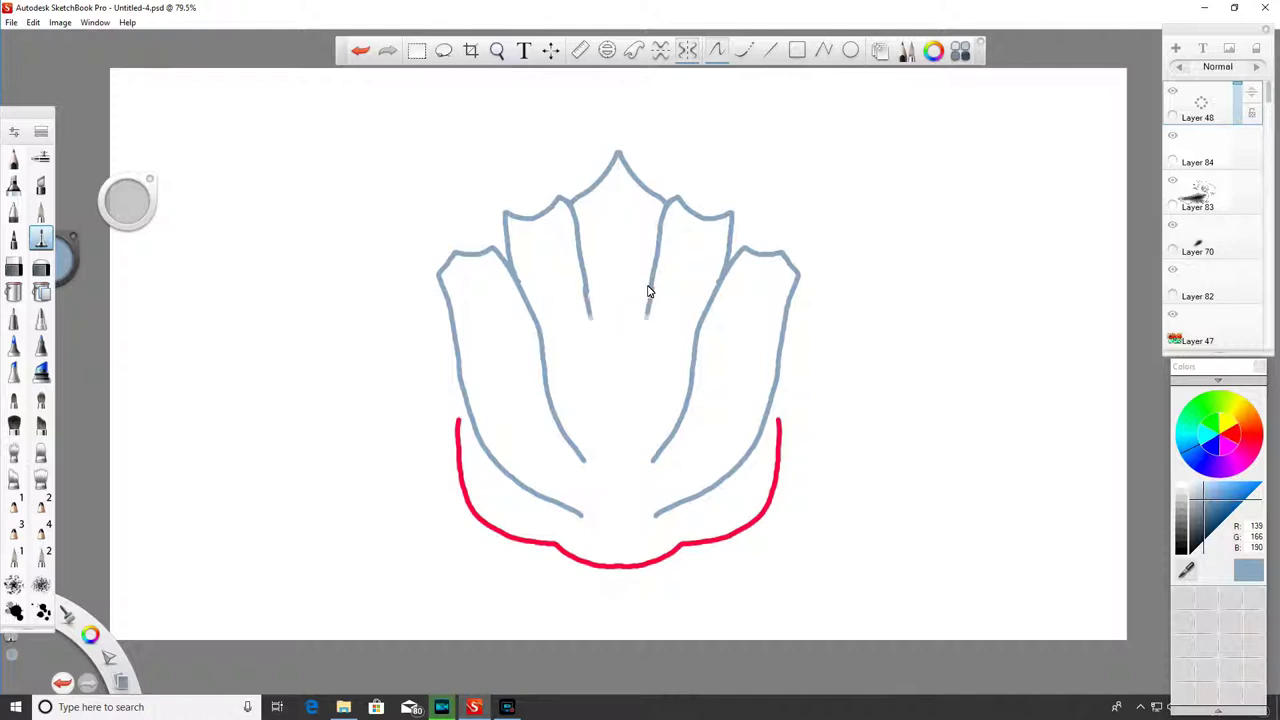
left_click_drag(647, 316, 639, 351)
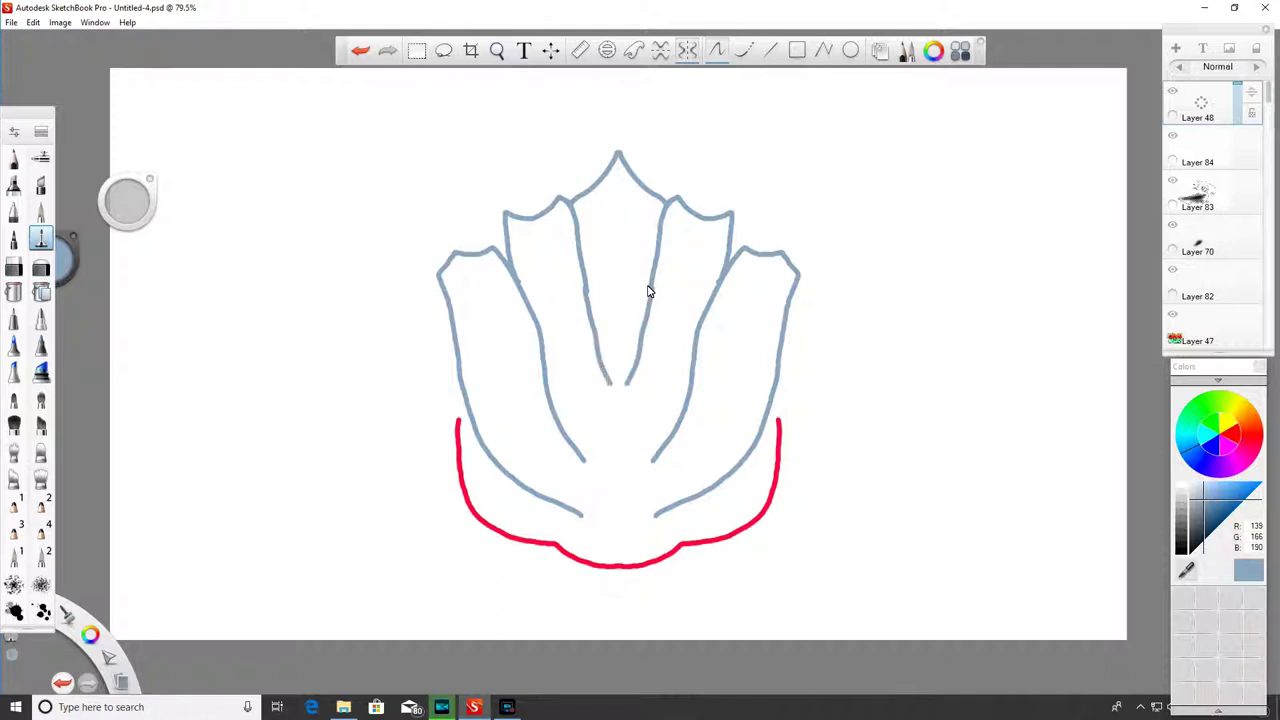
left_click_drag(622, 402, 619, 431)
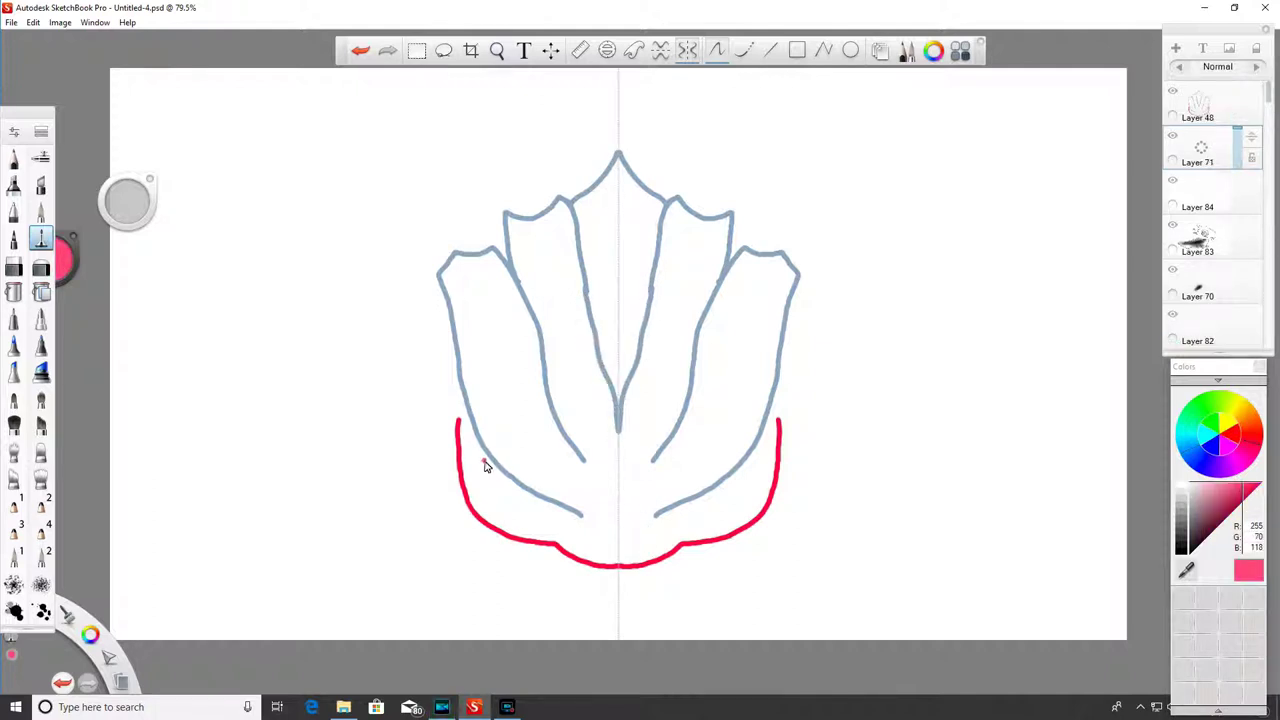
- Draw mirrored pink eye outlines (RGB 255, 70, 118) under the outer crest plates on a new layer and paint black pupils
mouse_move(483, 452)
left_mouse_down()
mouse_move(510, 510)
mouse_move(562, 514)
left_mouse_up()
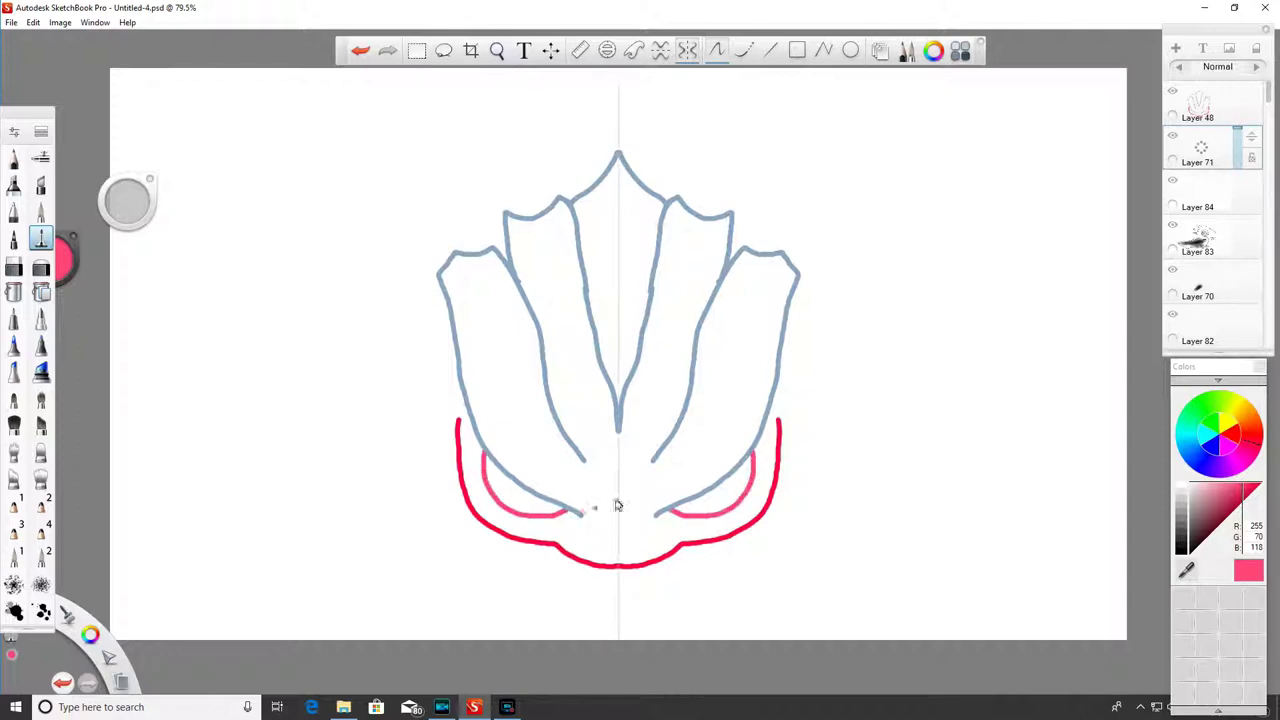
left_click(1192, 551)
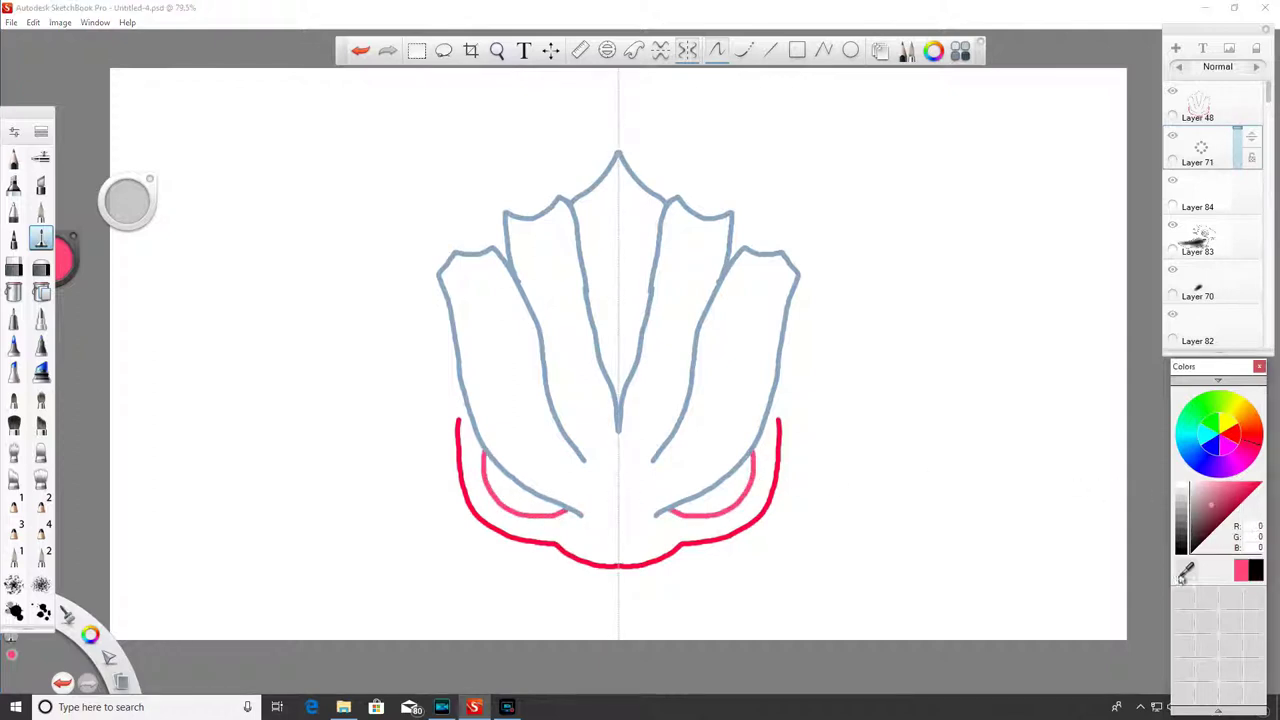
left_click(495, 472)
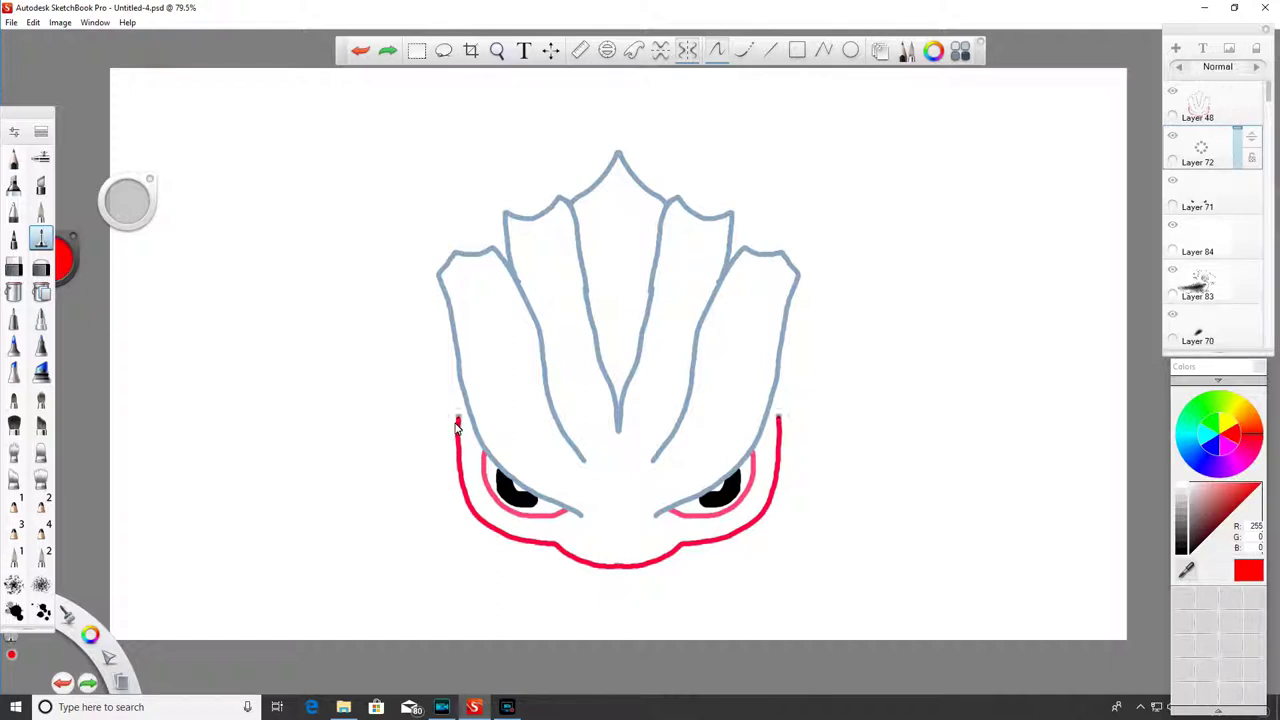
- Outline the mirrored head sides, rounded upper spikes and side fins in pure red (RGB 255, 0, 0) on a separate layer
left_click_drag(457, 424, 457, 386)
mouse_move(460, 350)
left_mouse_down()
mouse_move(427, 172)
mouse_move(443, 164)
mouse_move(458, 178)
mouse_move(488, 250)
left_mouse_up()
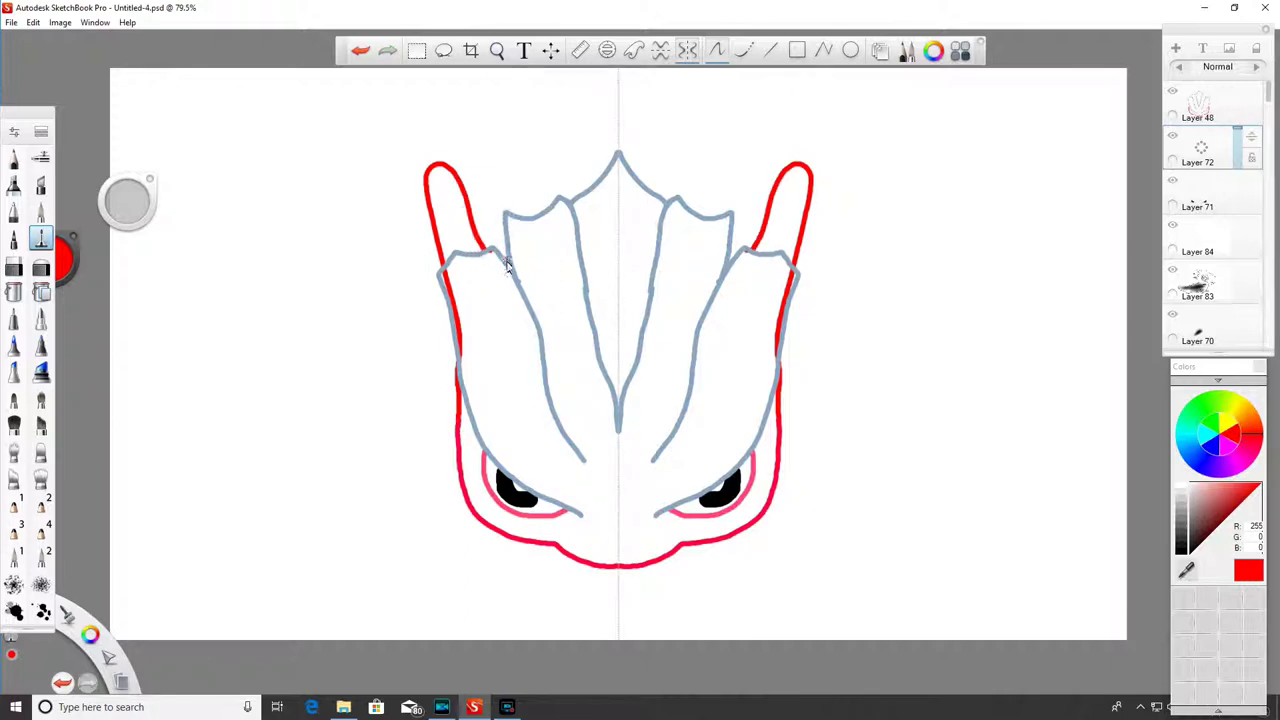
mouse_move(505, 214)
left_mouse_down()
mouse_move(530, 105)
mouse_move(545, 97)
mouse_move(576, 118)
left_mouse_up()
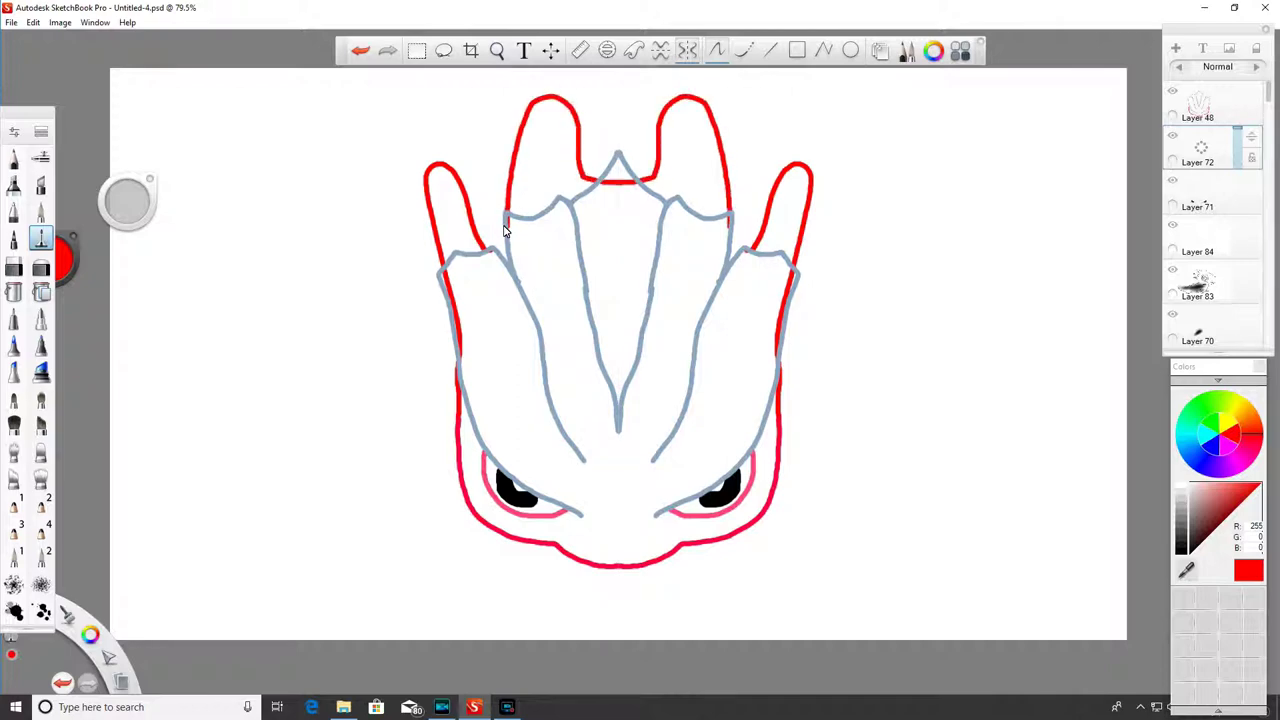
mouse_move(484, 247)
left_mouse_down()
mouse_move(491, 258)
mouse_move(507, 230)
left_mouse_up()
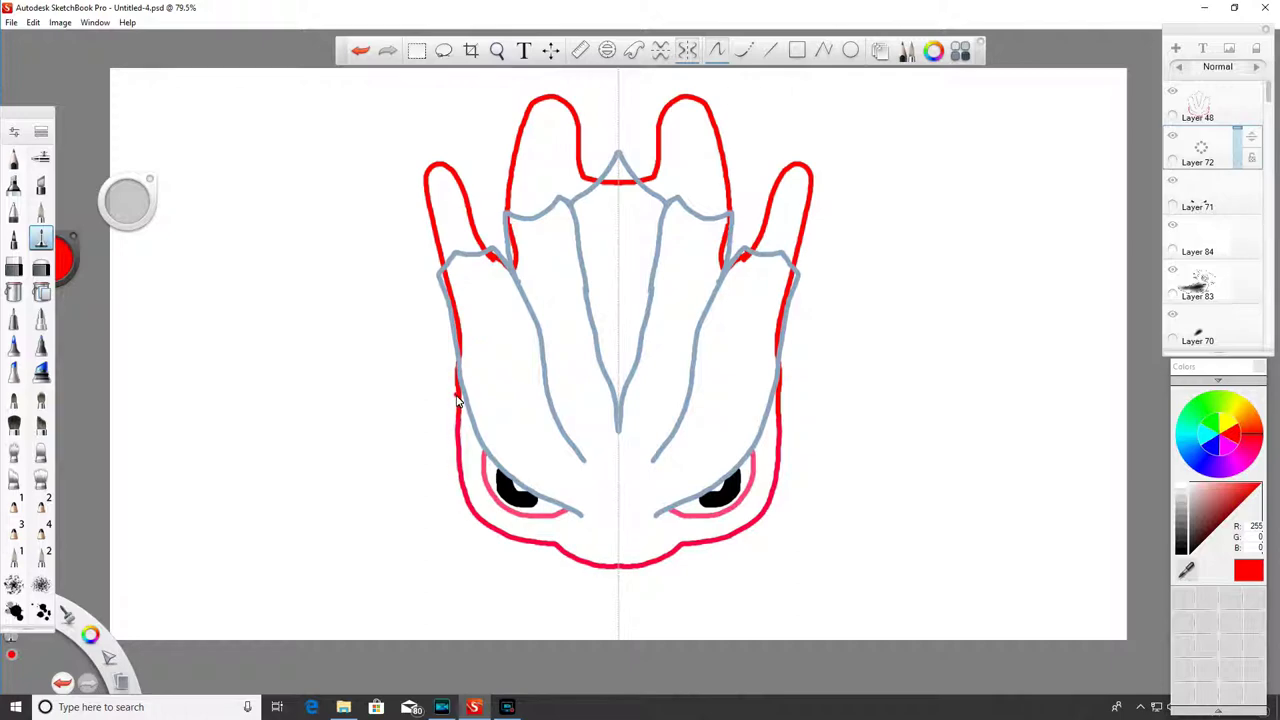
left_click_drag(440, 407, 400, 500)
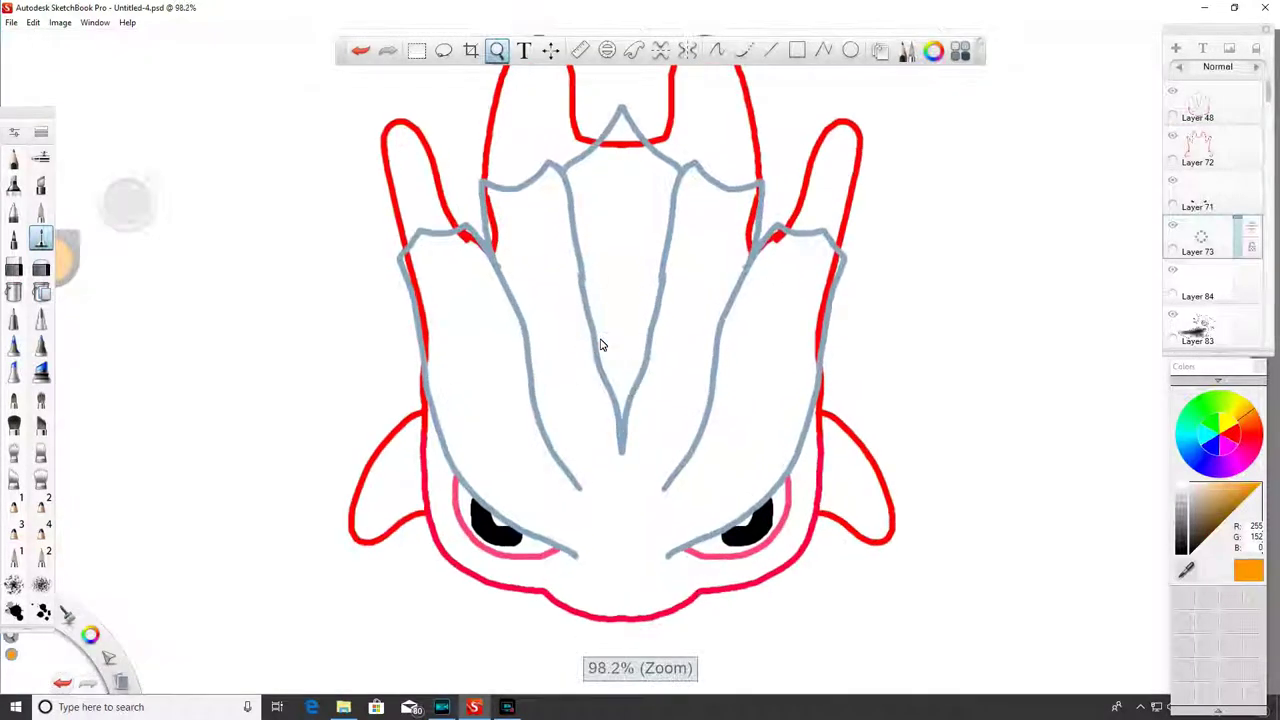
- Airbrush a soft orange patch over the snout between the eyes and lighten it with RGB 255, 200, 118
left_click_drag(629, 300, 640, 290)
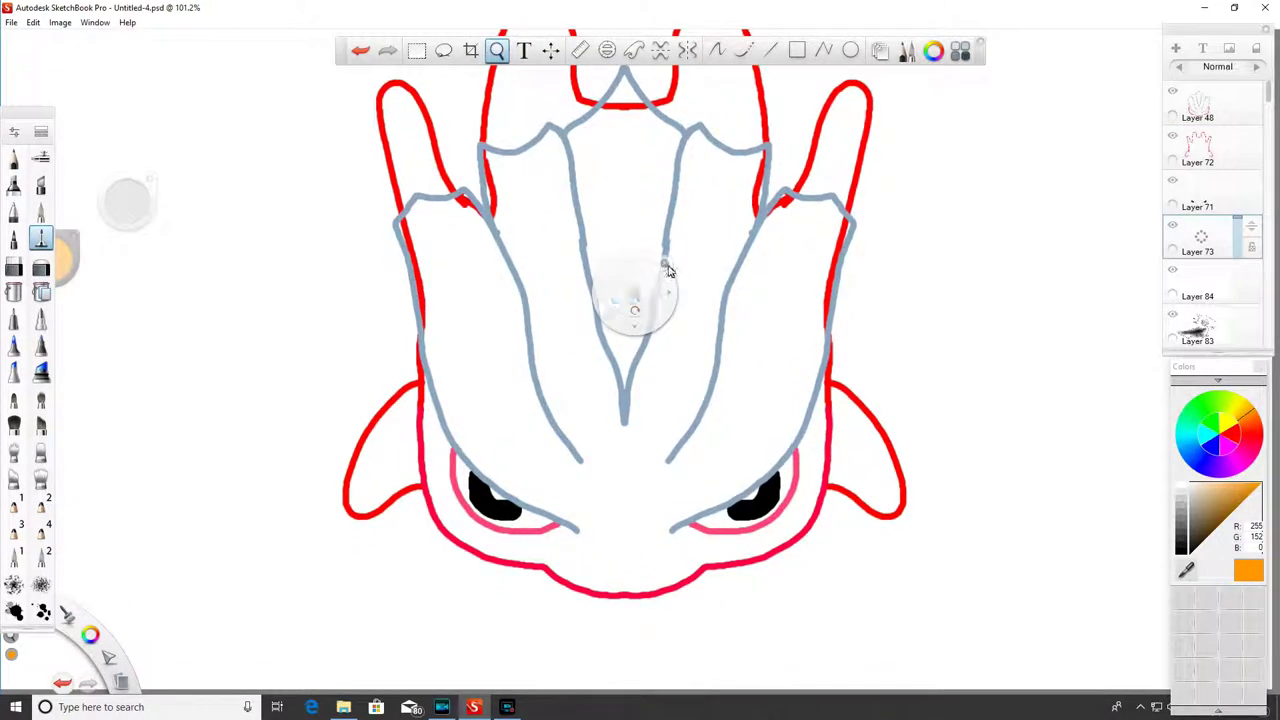
left_click(41, 157)
left_click_drag(130, 218, 130, 204)
mouse_move(619, 483)
left_mouse_down()
mouse_move(640, 470)
mouse_move(614, 497)
mouse_move(643, 500)
left_mouse_up()
left_click(629, 488, "alt")
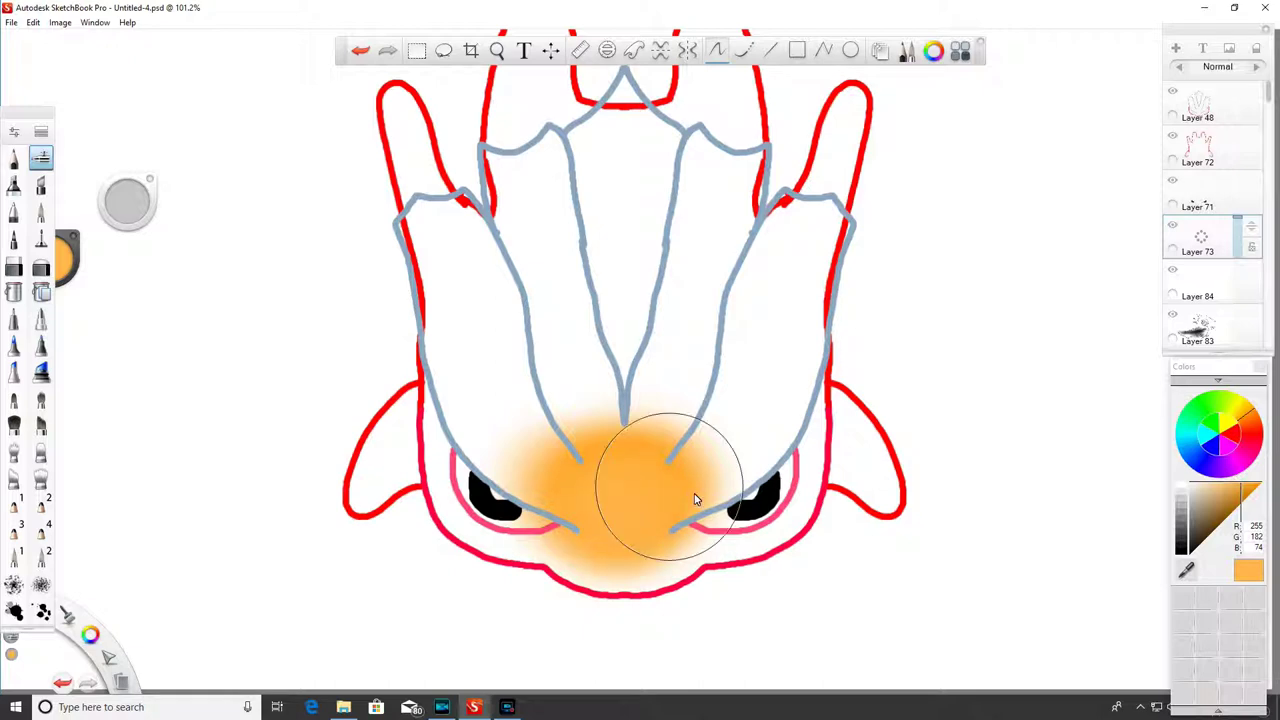
left_click(1229, 487)
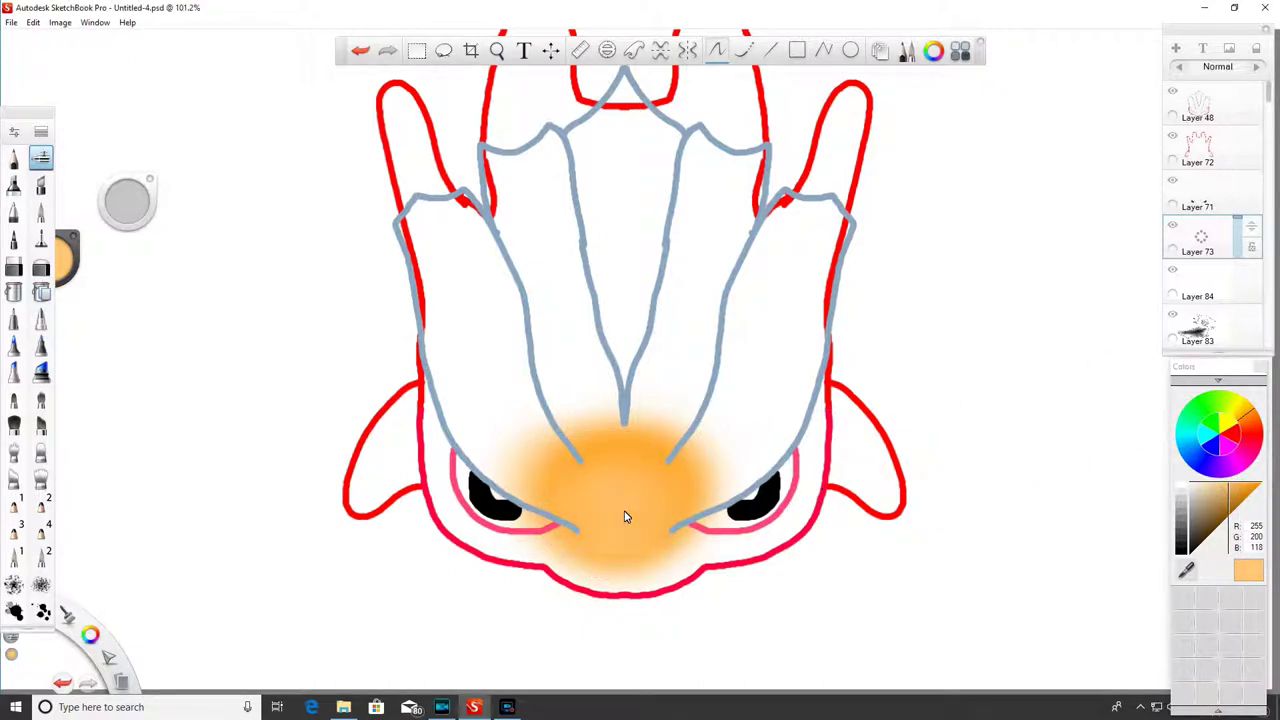
mouse_move(624, 512)
left_mouse_down()
mouse_move(664, 502)
mouse_move(612, 464)
left_mouse_up()
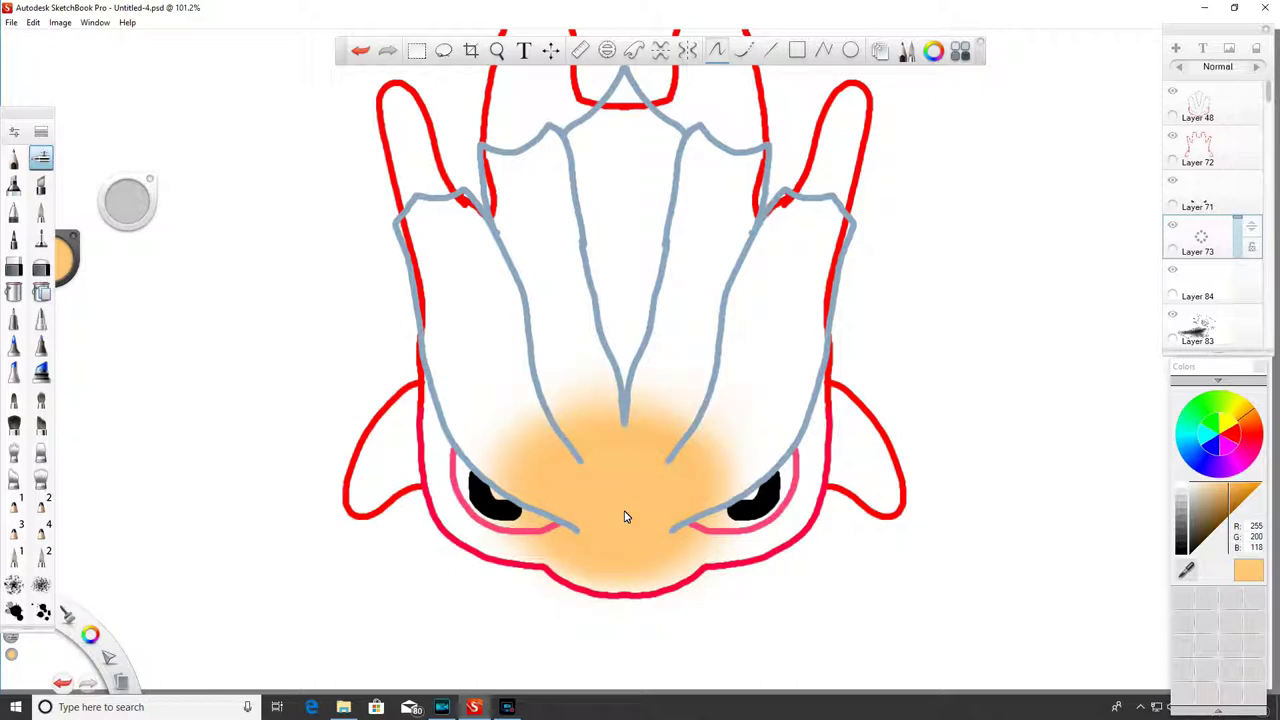
- Airbrush a peach band (RGB 255, 177, 118) down the left outer crest plate with a resized brush
left_click(1240, 418)
left_click_drag(127, 201, 146, 259)
mouse_move(423, 286)
left_mouse_down()
mouse_move(445, 400)
mouse_move(495, 470)
mouse_move(480, 478)
mouse_move(457, 343)
left_mouse_up()
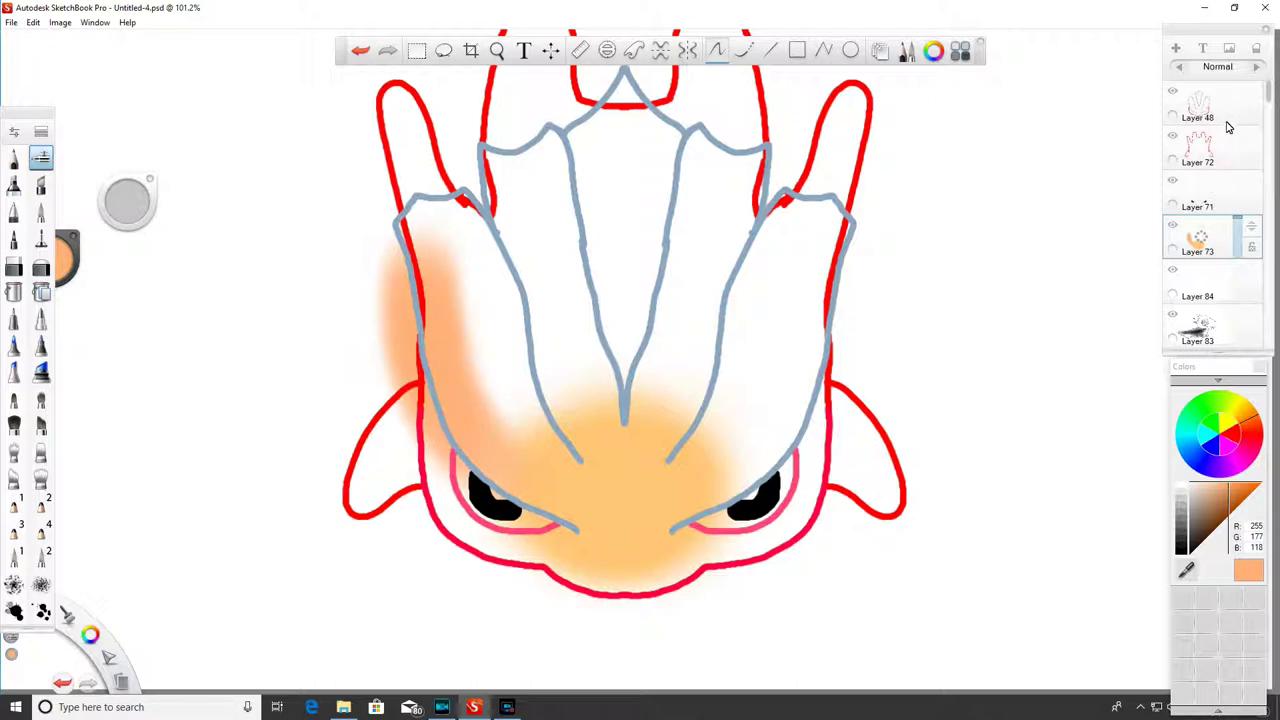
- Move Layer 72, which holds the red spike outline, below Layer 73
left_click(1213, 163)
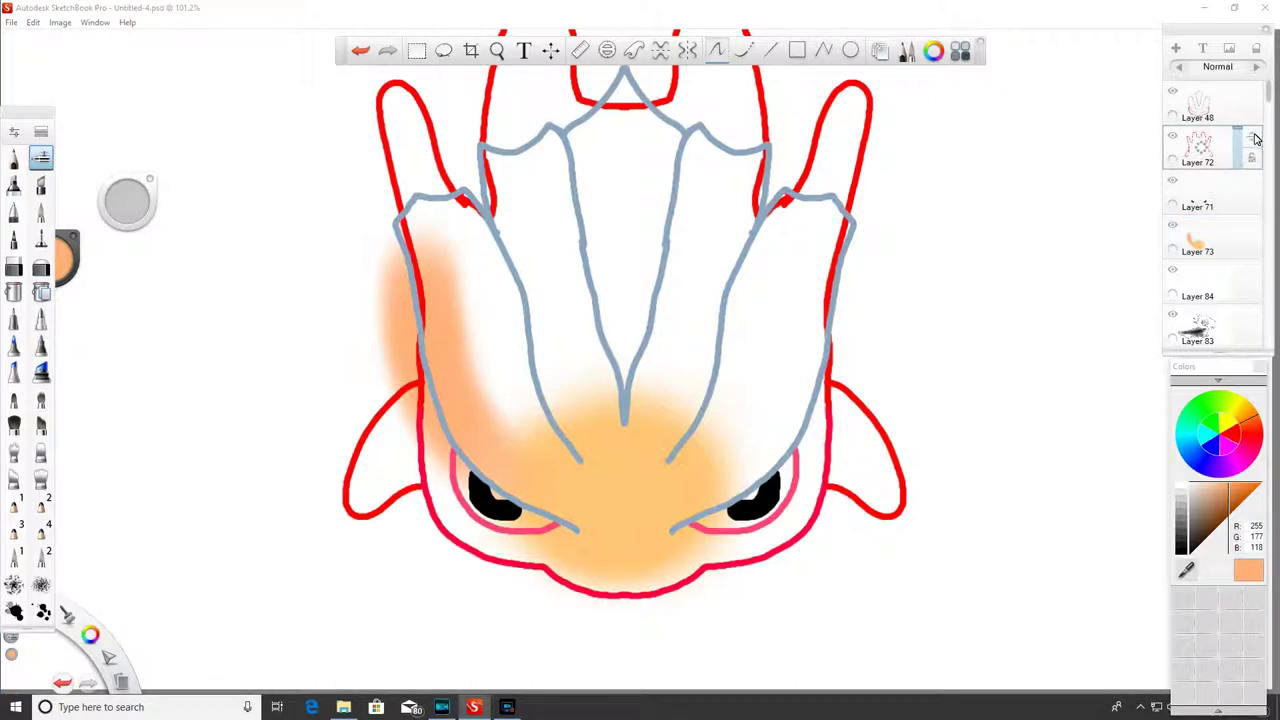
left_click_drag(1255, 140, 1256, 272)
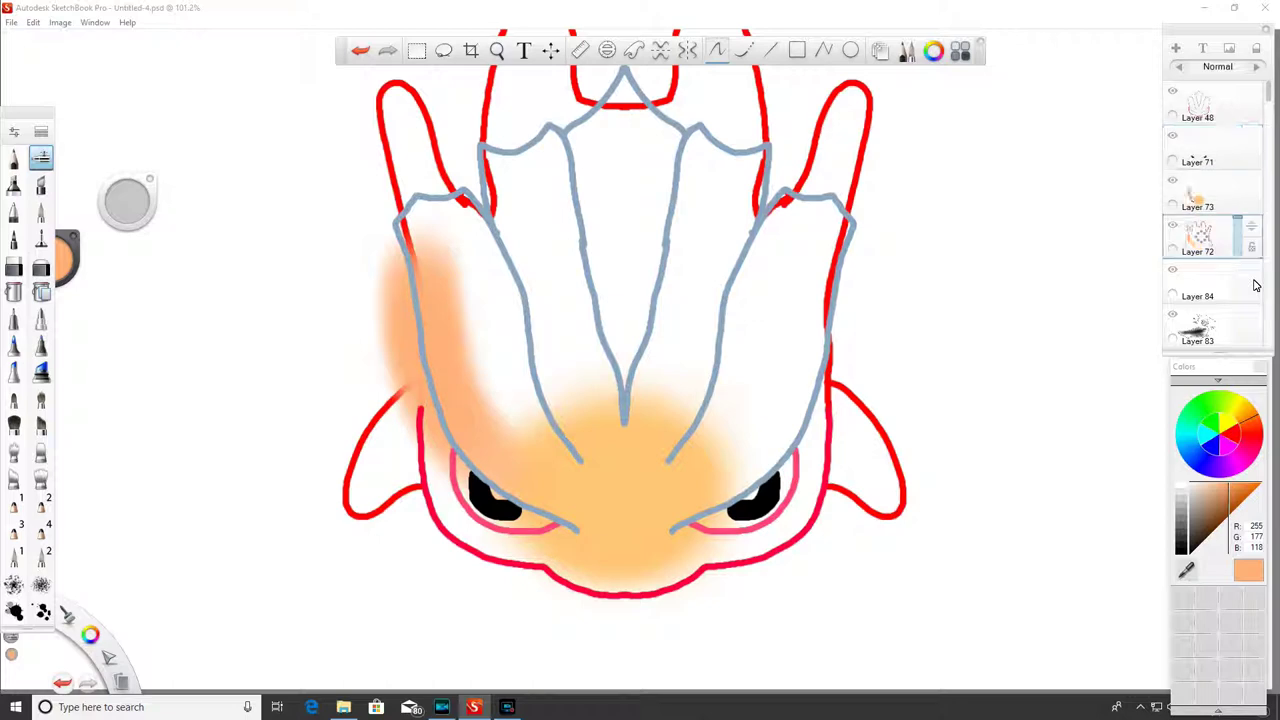
mouse_move(426, 321)
left_mouse_down()
mouse_move(468, 375)
mouse_move(522, 335)
mouse_move(532, 362)
mouse_move(560, 370)
mouse_move(588, 355)
mouse_move(720, 370)
mouse_move(775, 470)
mouse_move(792, 420)
left_mouse_up()
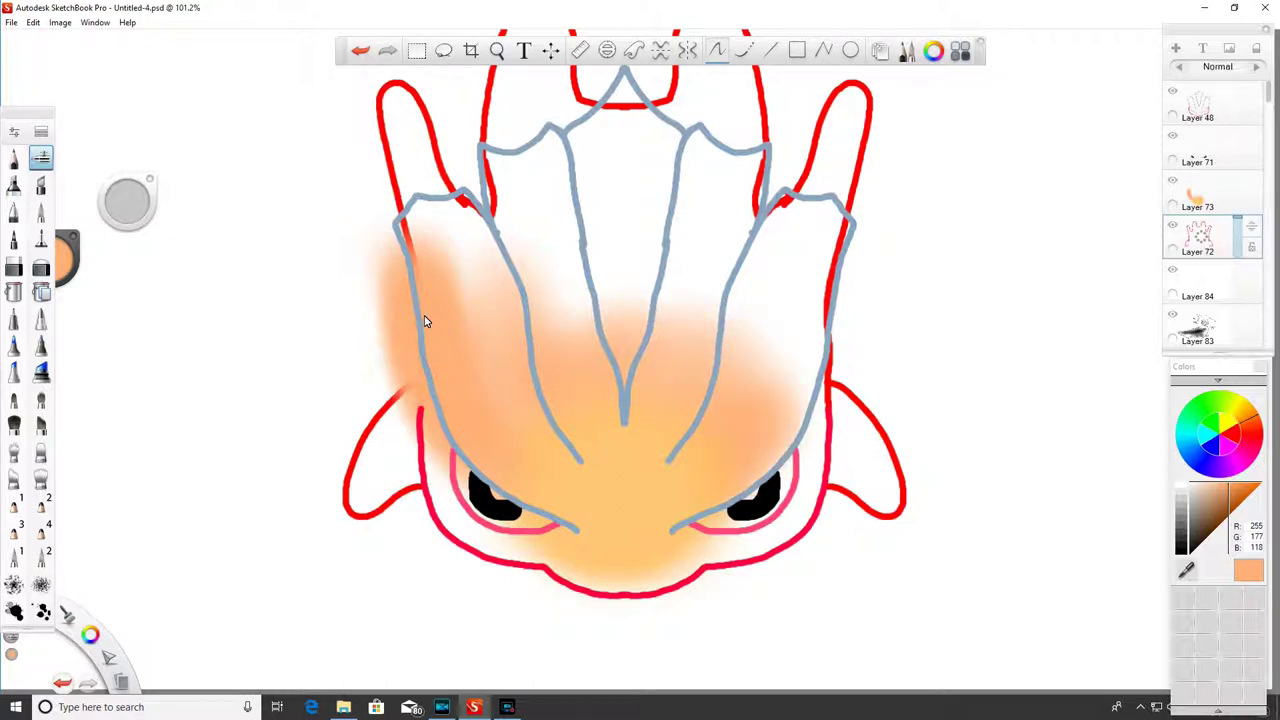
left_click(1254, 425)
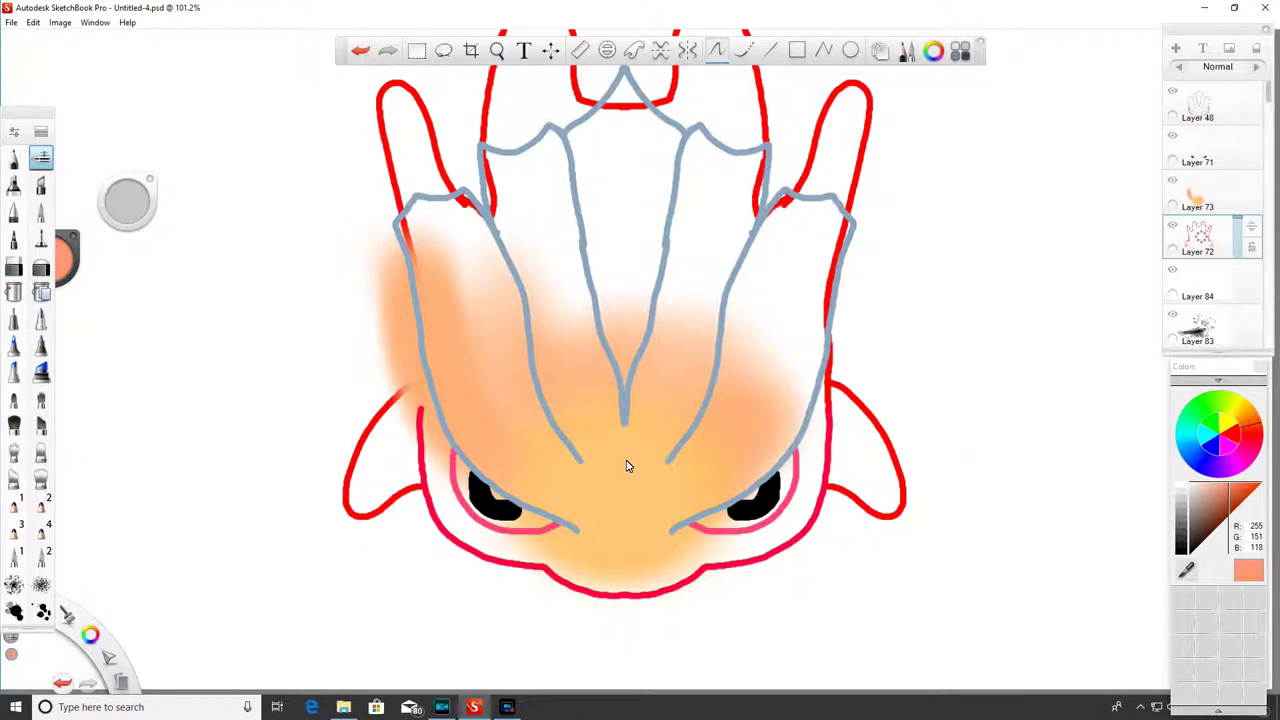
left_click(1257, 486)
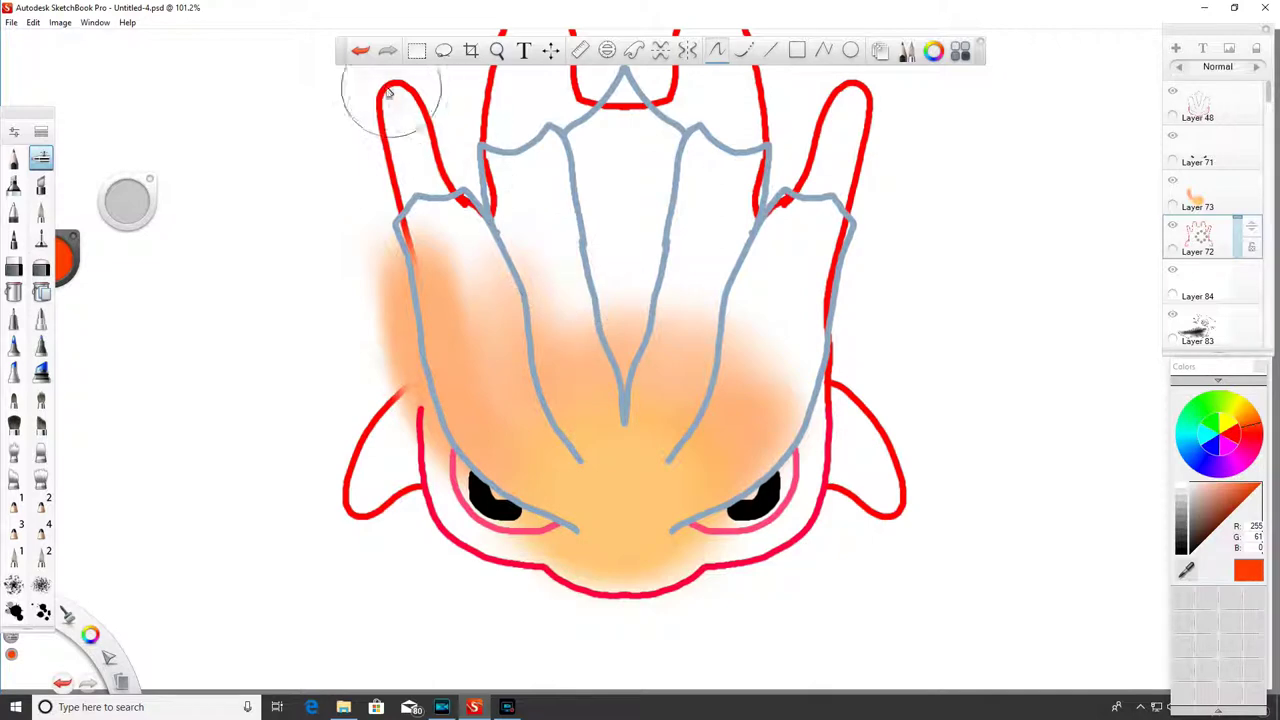
left_click(362, 58)
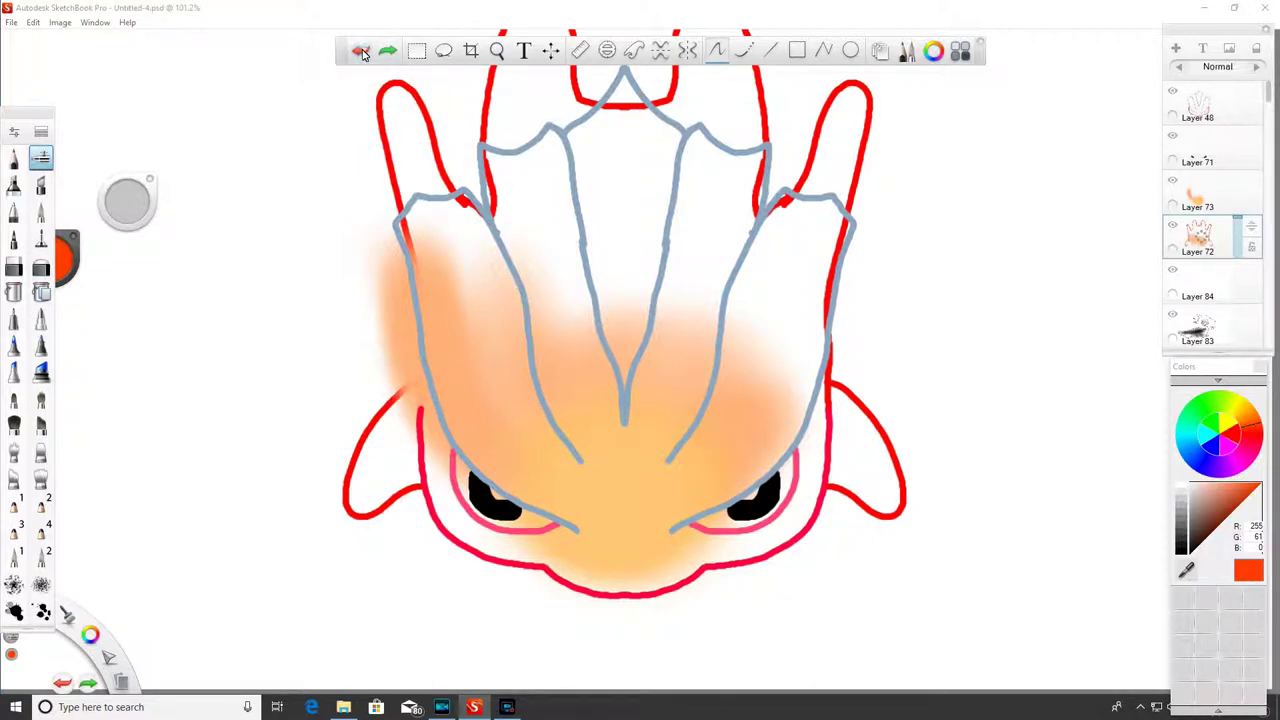
left_click(362, 55)
- On Layer 73, airbrush the snout patch red-orange and soften it with orange RGB 255, 139, 60
left_click(1210, 191)
left_click_drag(620, 490, 615, 486)
left_click(1255, 420)
left_click(1245, 485)
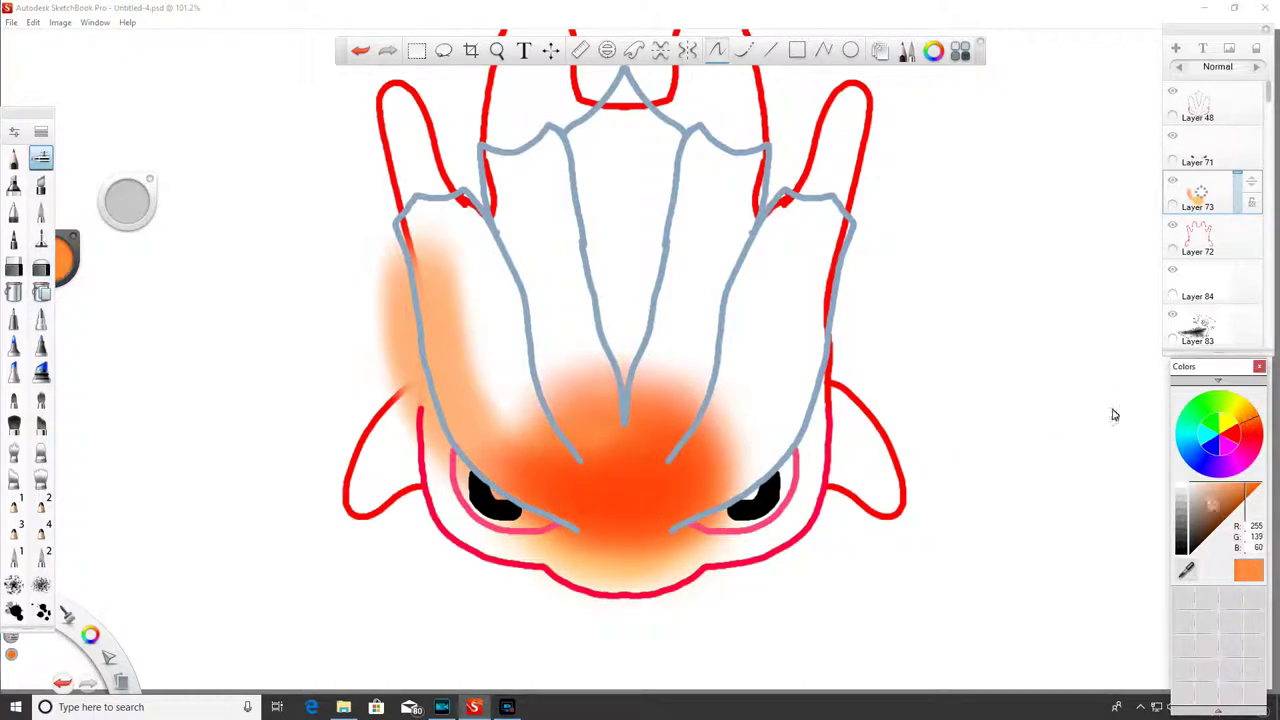
left_click_drag(645, 468, 645, 468)
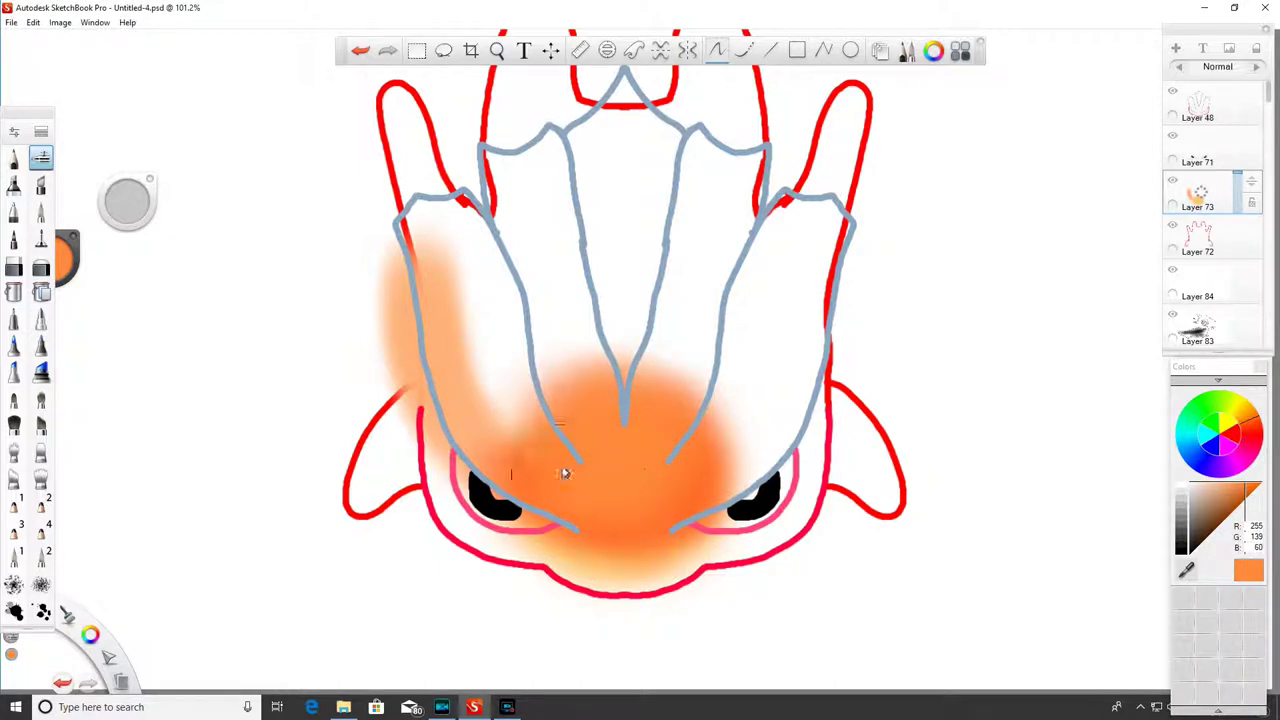
- Blend and widen the snout shading toward the crest with lighter orange RGB 255, 164, 102
left_click(1230, 496)
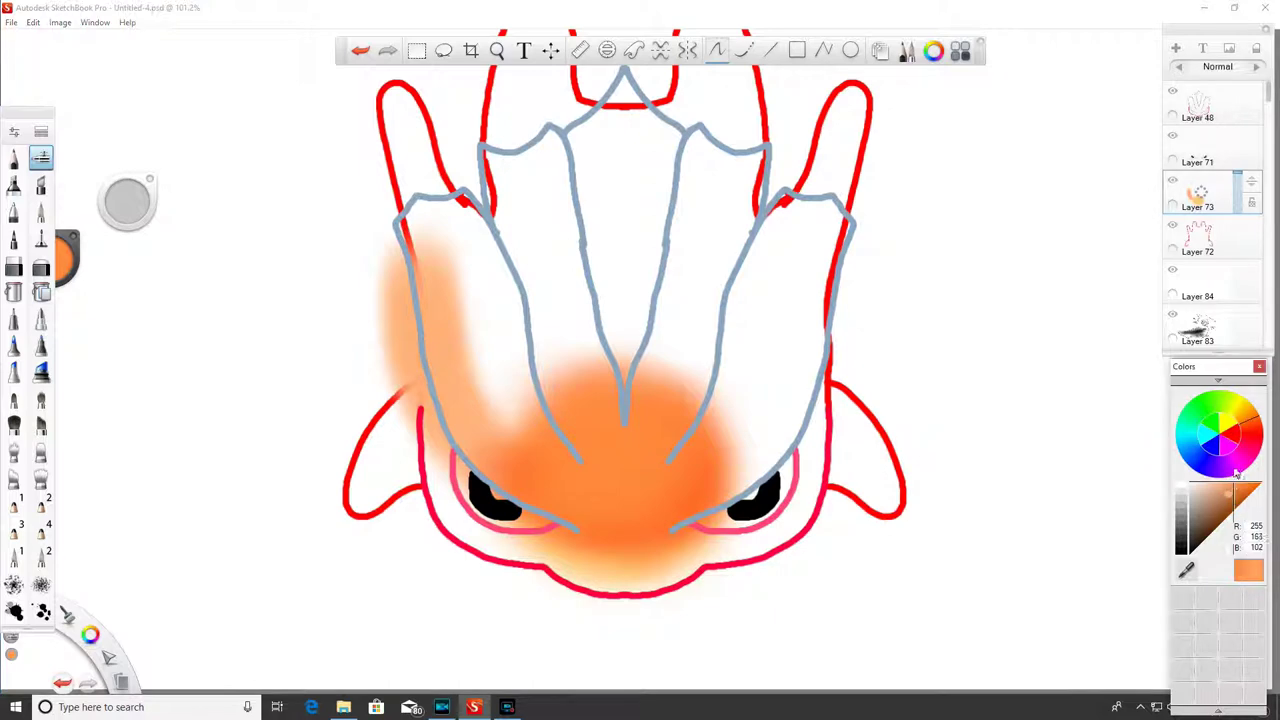
mouse_move(655, 500)
left_mouse_down()
mouse_move(695, 475)
mouse_move(630, 395)
left_mouse_up()
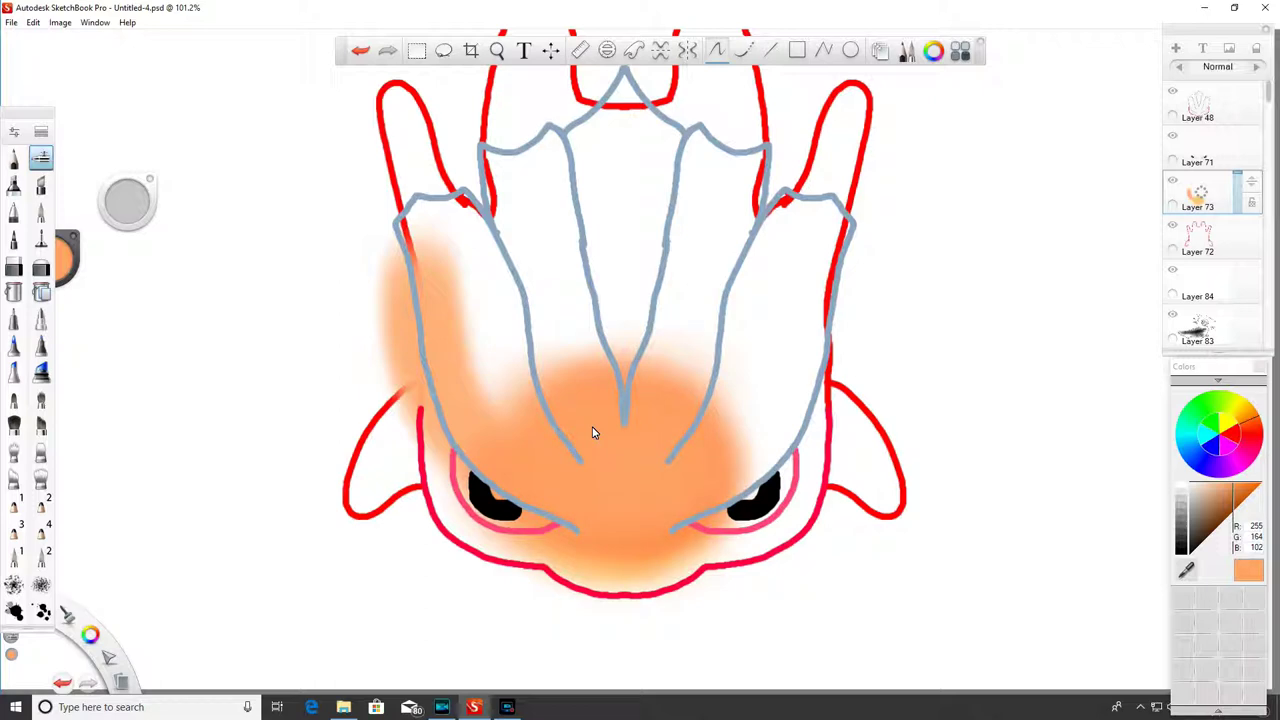
mouse_move(592, 432)
left_mouse_down()
mouse_move(729, 363)
mouse_move(708, 353)
mouse_move(771, 407)
left_mouse_up()
- Airbrush pale peach (RGB 255, 196, 155) across the lower half of the crest plates
left_click(1217, 500)
left_click_drag(708, 320, 708, 430)
mouse_move(675, 318)
left_mouse_down()
mouse_move(640, 305)
mouse_move(485, 330)
left_mouse_up()
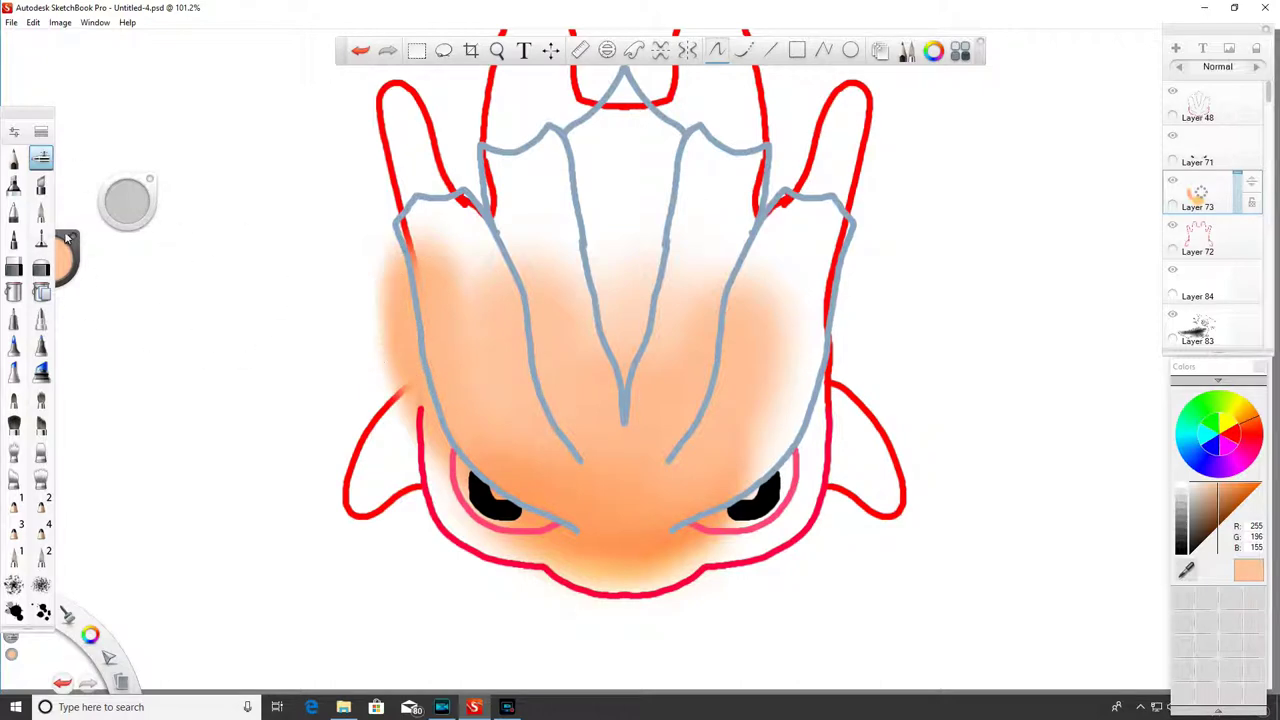
- Airbrush red bands (RGB 255, 33, 0) along the crest plate edges, above the eyes and across the brow with a resized brush
left_click_drag(130, 200, 143, 215)
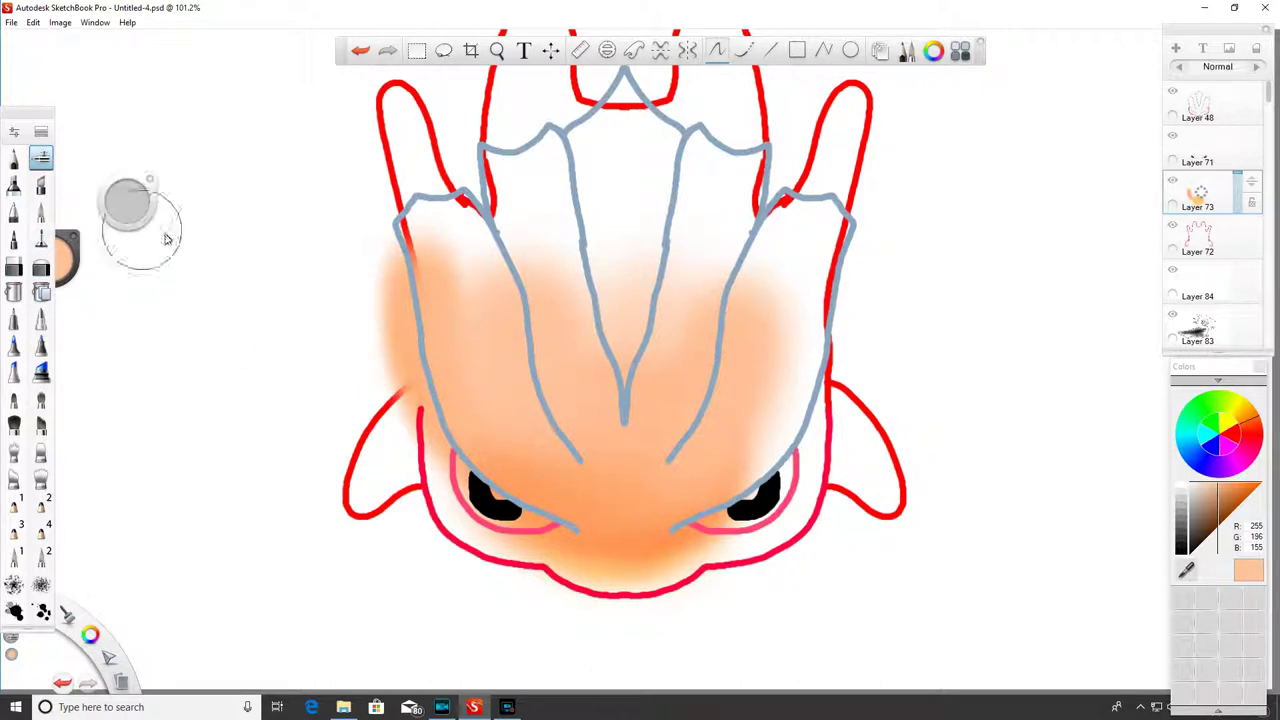
left_click(1255, 432)
left_click(1258, 485)
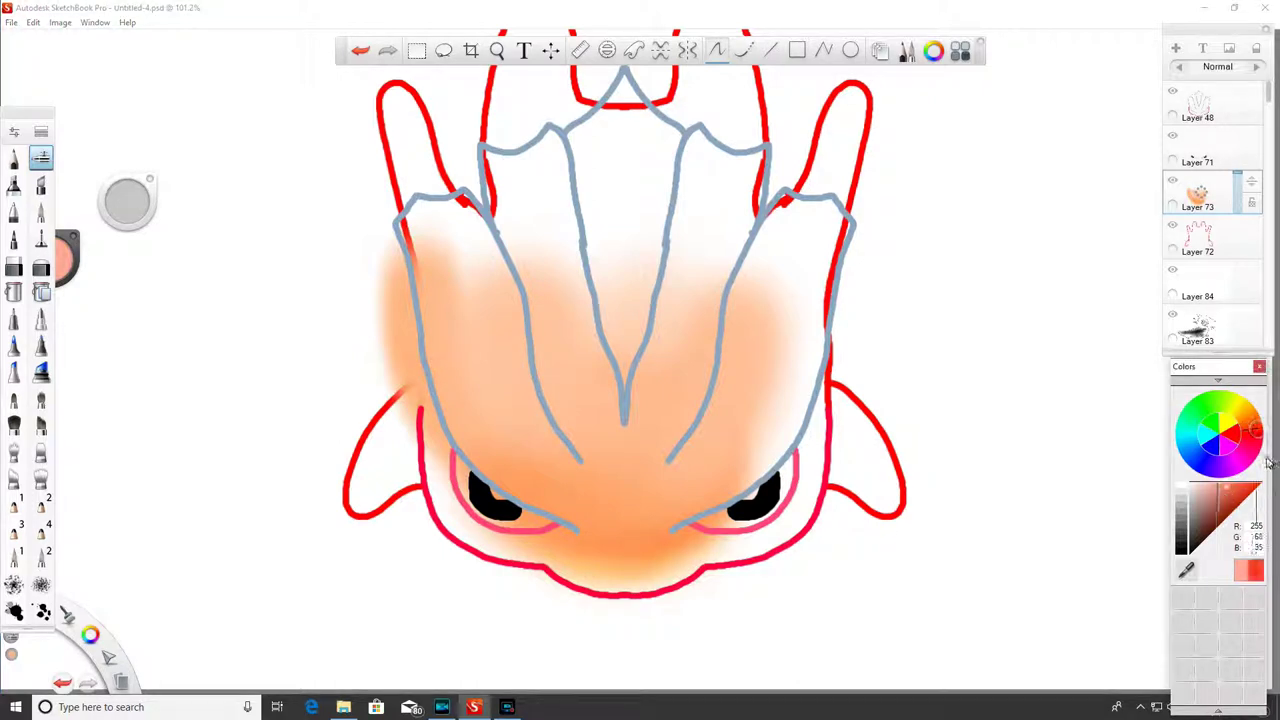
mouse_move(432, 368)
left_mouse_down()
mouse_move(446, 422)
mouse_move(485, 452)
mouse_move(431, 345)
left_mouse_up()
mouse_move(523, 311)
left_mouse_down()
mouse_move(526, 358)
mouse_move(572, 440)
mouse_move(600, 357)
mouse_move(706, 320)
mouse_move(711, 303)
mouse_move(714, 337)
left_mouse_up()
mouse_move(766, 429)
left_mouse_down()
mouse_move(800, 363)
mouse_move(700, 477)
mouse_move(770, 427)
mouse_move(591, 514)
left_mouse_up()
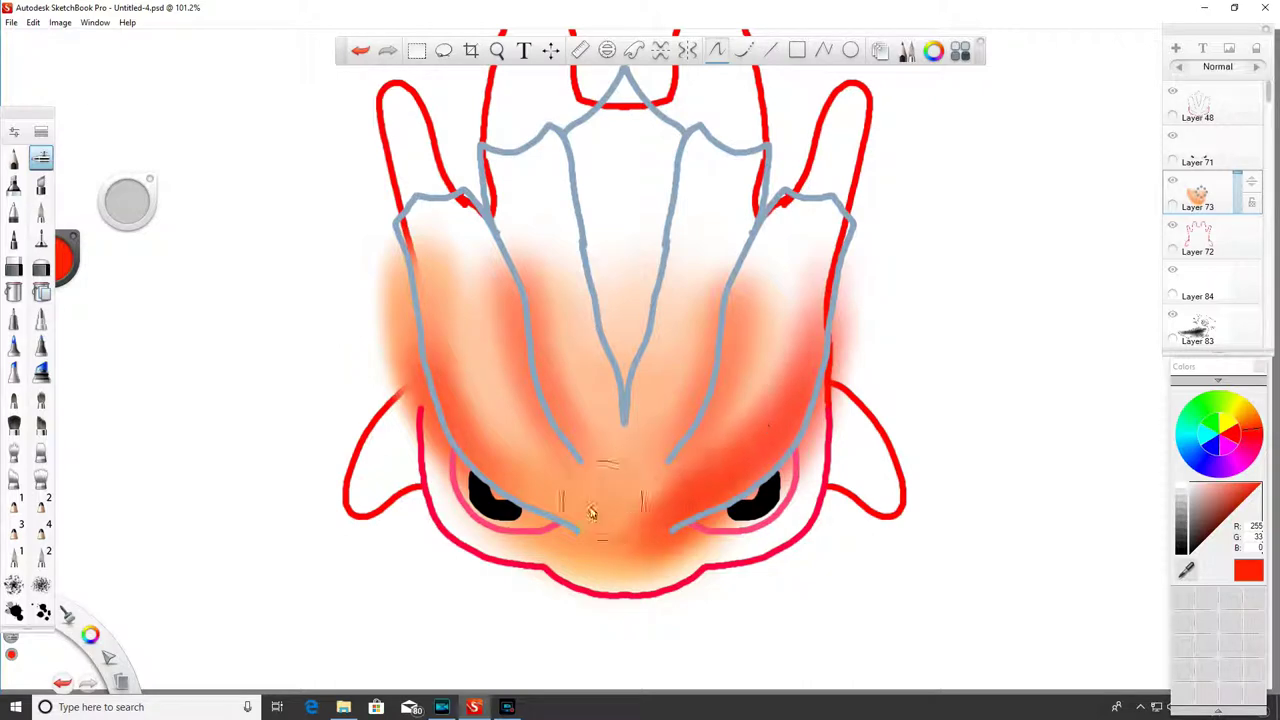
mouse_move(437, 390)
left_mouse_down()
mouse_move(502, 323)
mouse_move(669, 440)
left_mouse_up()
- Turn on vertical mirror symmetry and deepen the red shading along the inner crest plate edges
left_click(687, 50)
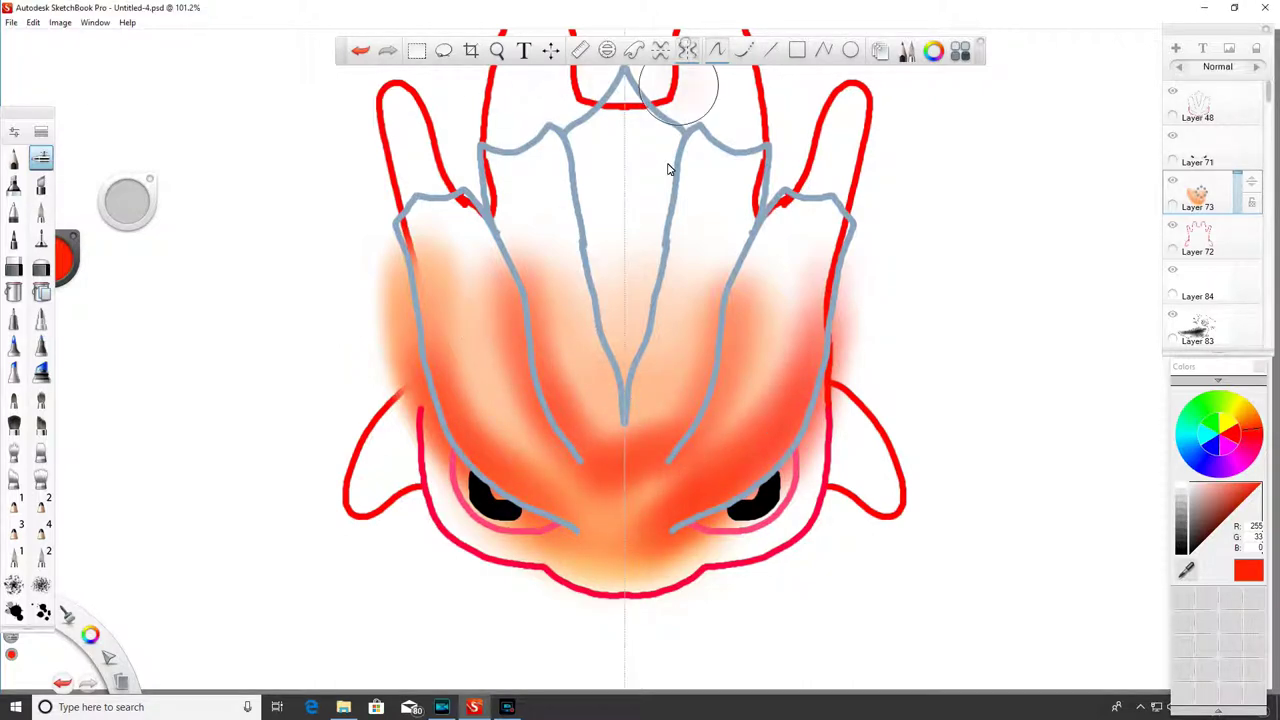
mouse_move(647, 455)
left_mouse_down()
mouse_move(692, 396)
mouse_move(741, 286)
mouse_move(684, 420)
left_mouse_up()
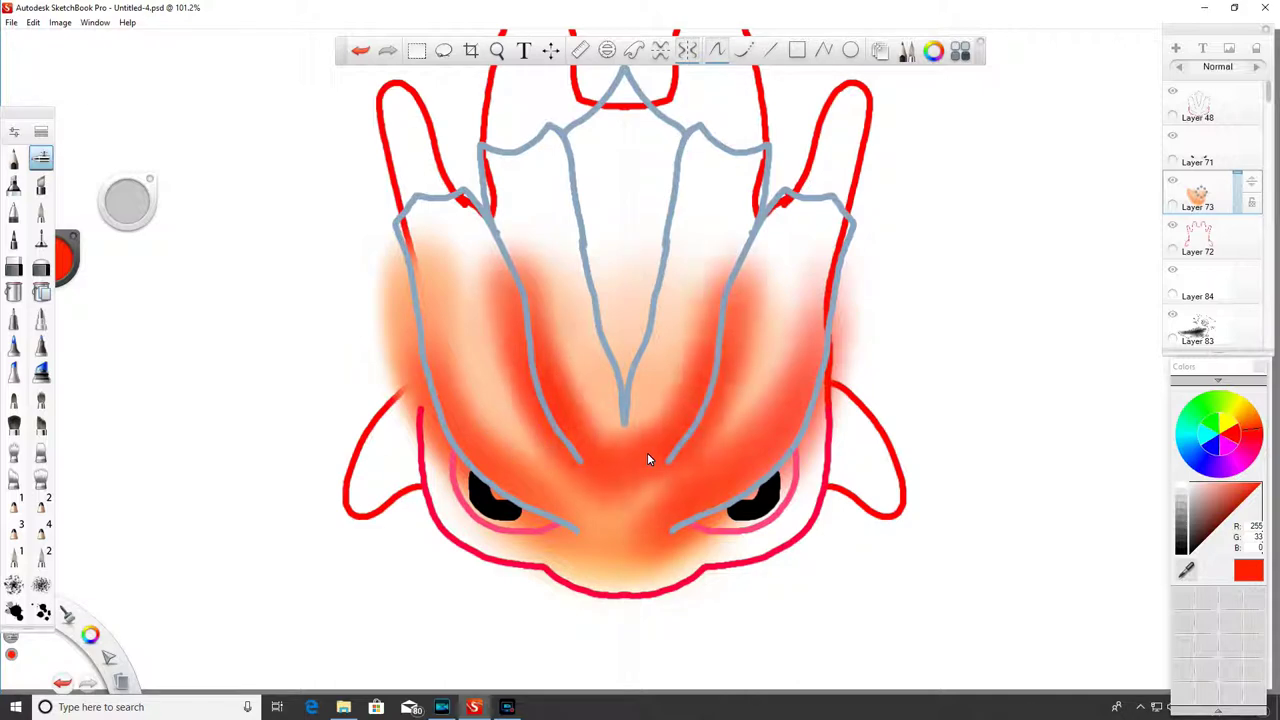
- Airbrush red (RGB 255, 33, 0) down the central crest plate and extend the red bands on the side plates upward
left_click_drag(646, 294, 603, 352)
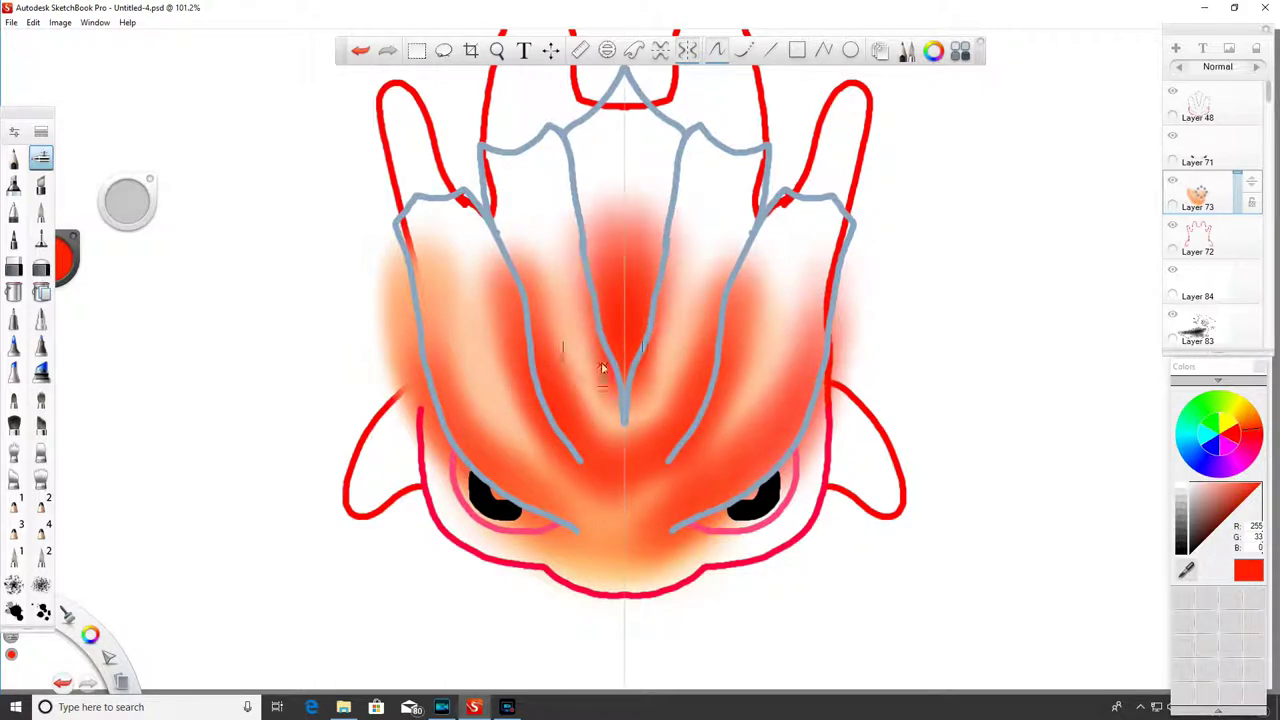
left_click_drag(540, 285, 529, 240)
left_click_drag(434, 309, 415, 350)
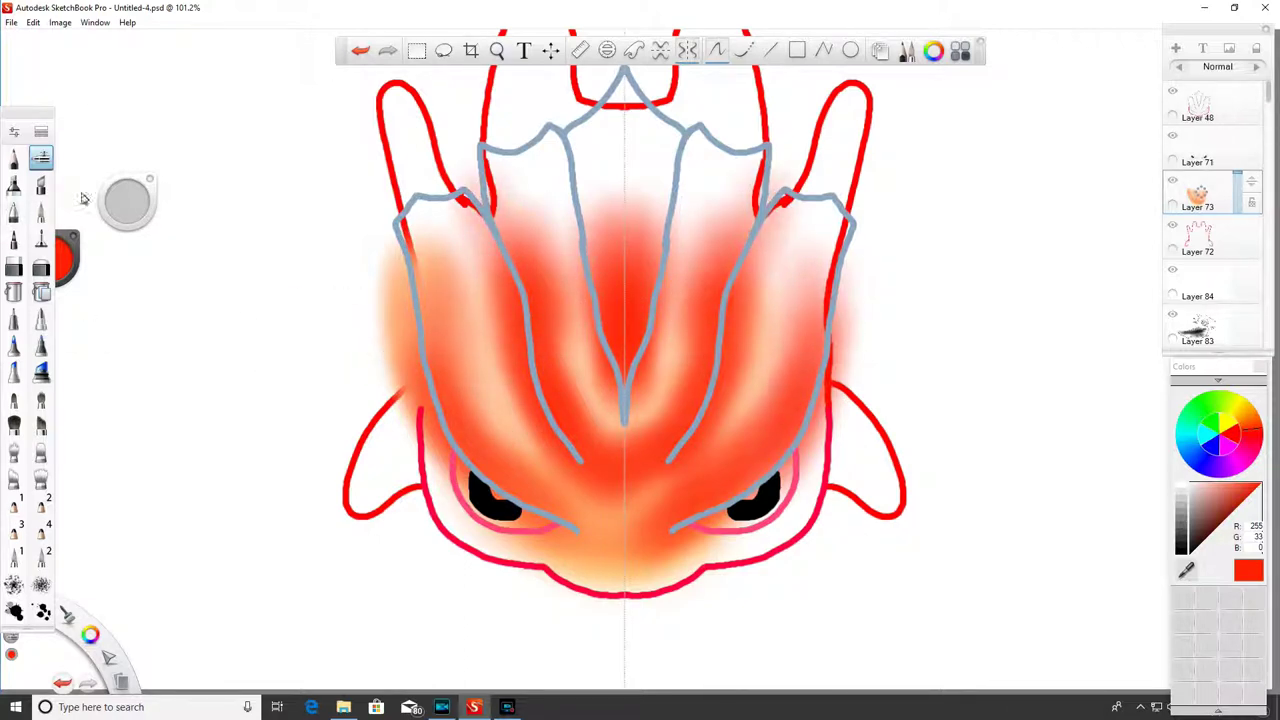
- Soften the gaps between the plates, the brow and the snout with airbrush tones RGB 255, 132, 114, RGB 255, 164, 151 and RGB 255, 187, 151
left_click(1235, 488)
left_click_drag(691, 246, 697, 231)
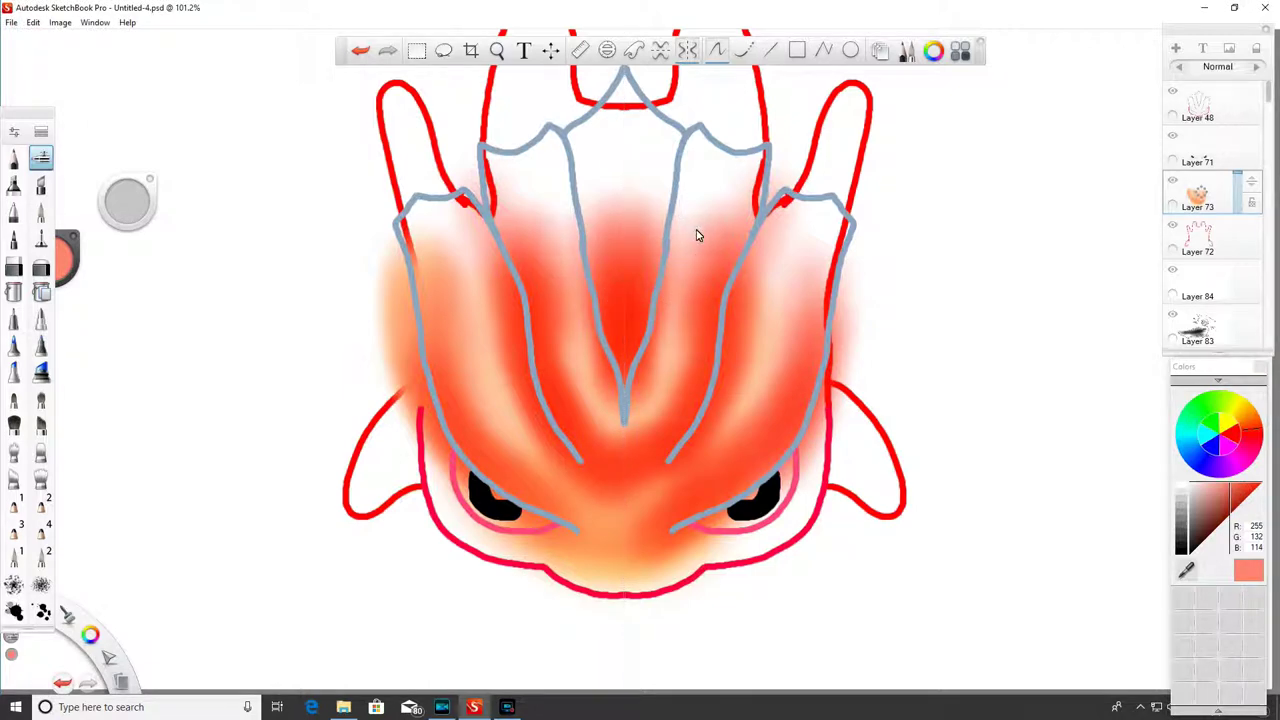
left_click(1215, 499)
left_click_drag(638, 398, 619, 511)
left_click(1221, 491)
left_click_drag(668, 455, 669, 457)
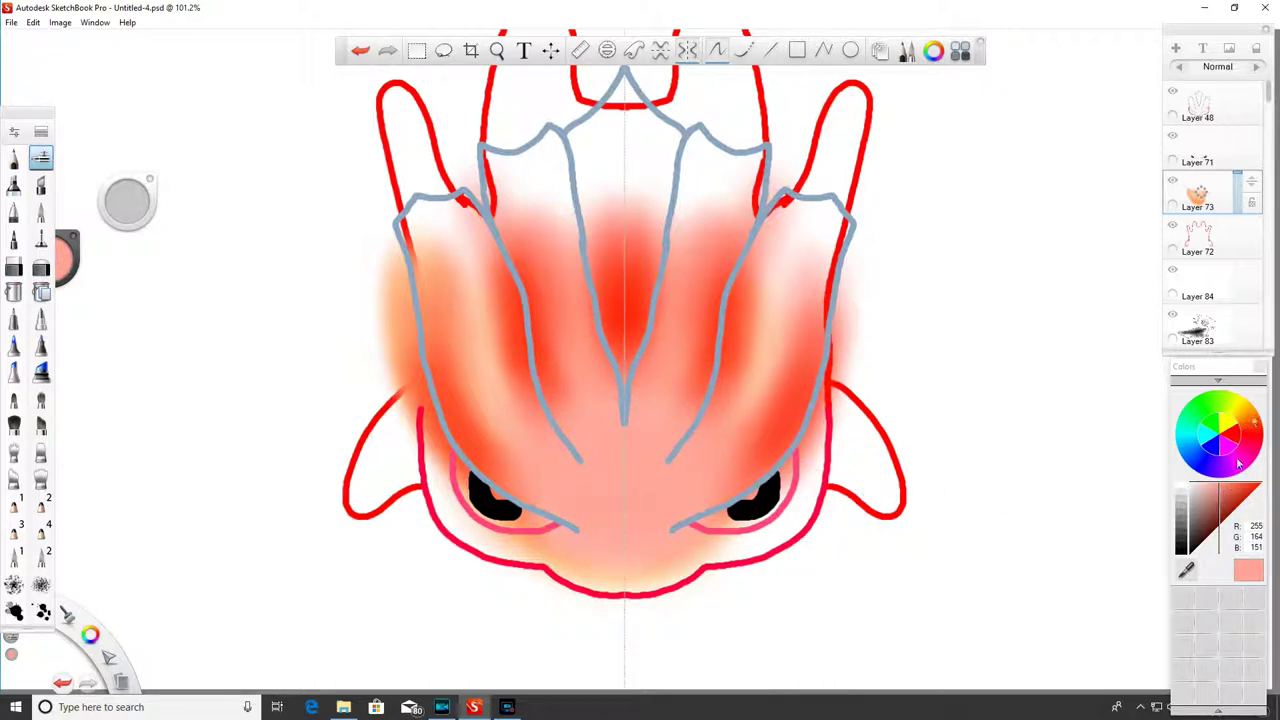
left_click(1238, 462)
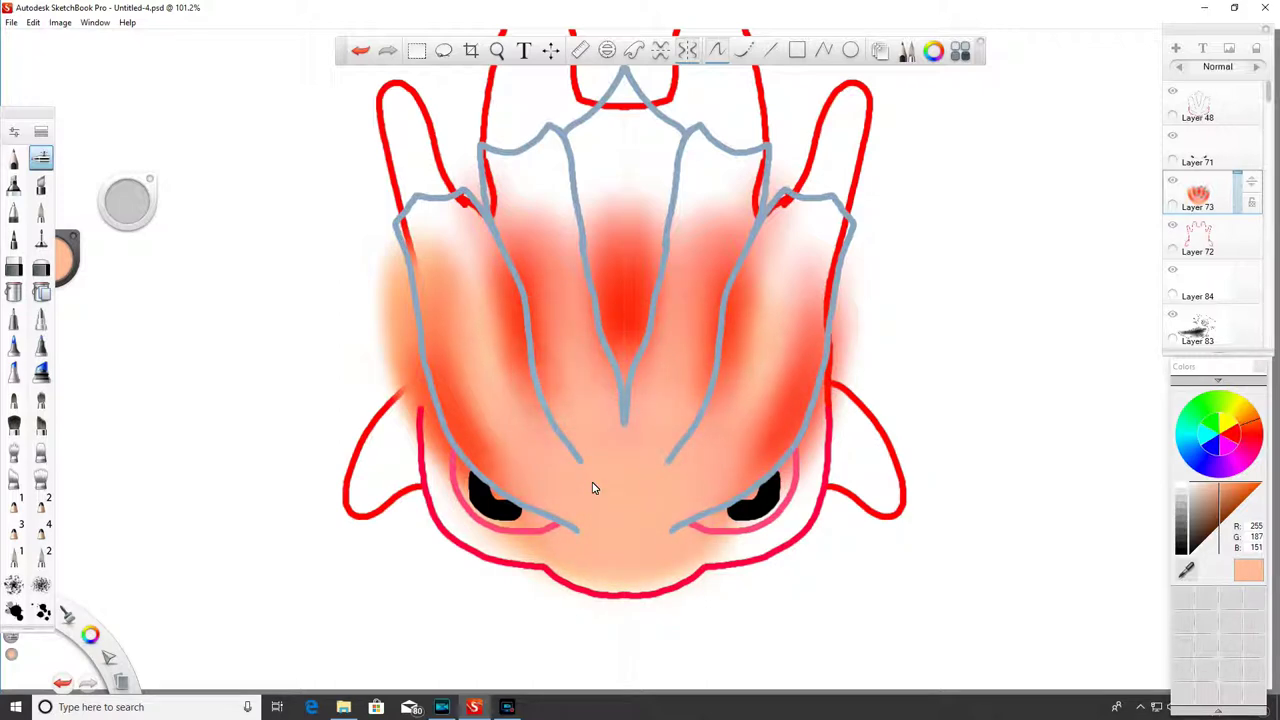
- Airbrush red bands (RGB 255, 46, 57) above the eyes, along the inner crest plate edges and down the central plate
left_click(1260, 442)
left_click(1248, 485)
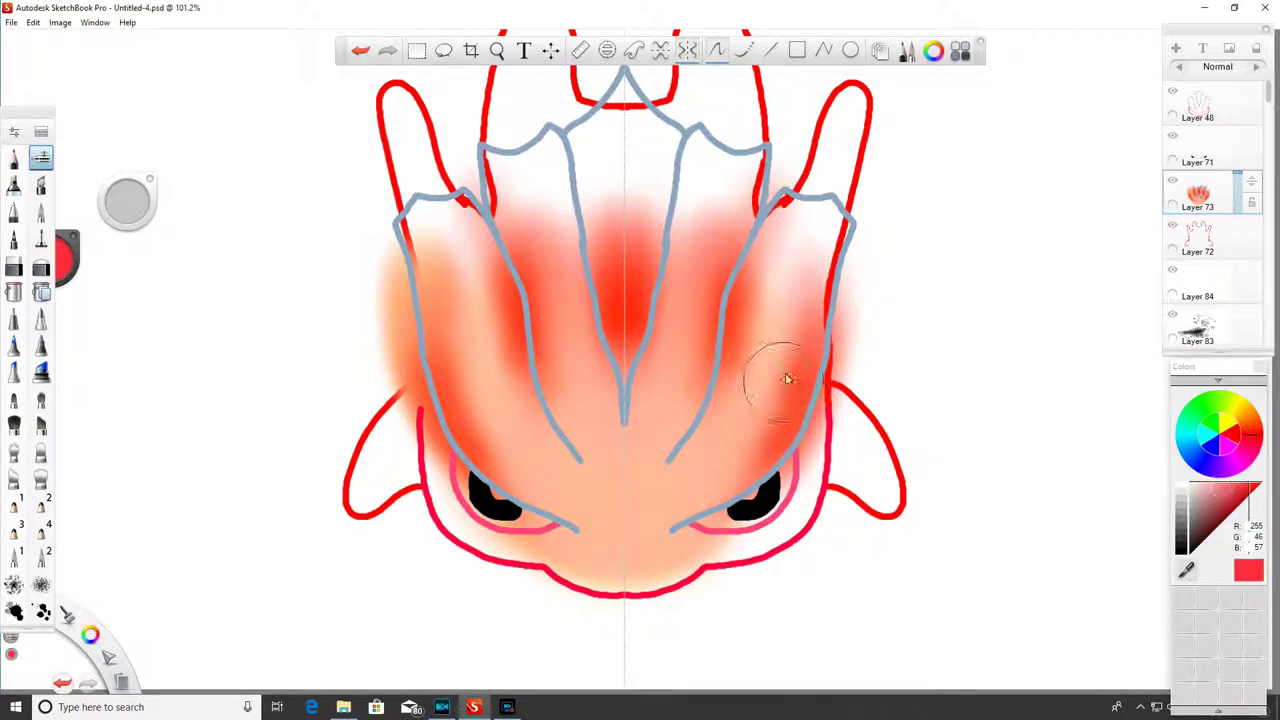
mouse_move(802, 353)
left_mouse_down()
mouse_move(724, 480)
mouse_move(718, 530)
mouse_move(702, 535)
left_mouse_up()
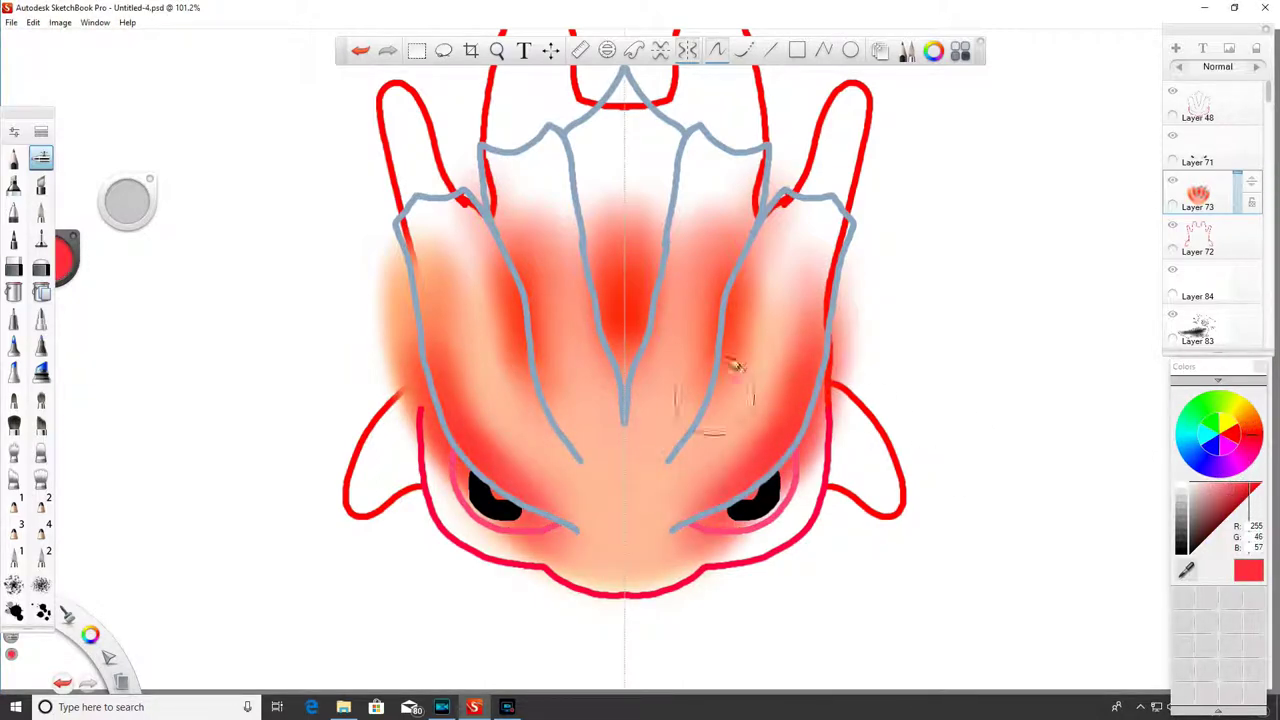
left_click_drag(752, 250, 674, 442)
left_click_drag(625, 288, 626, 400)
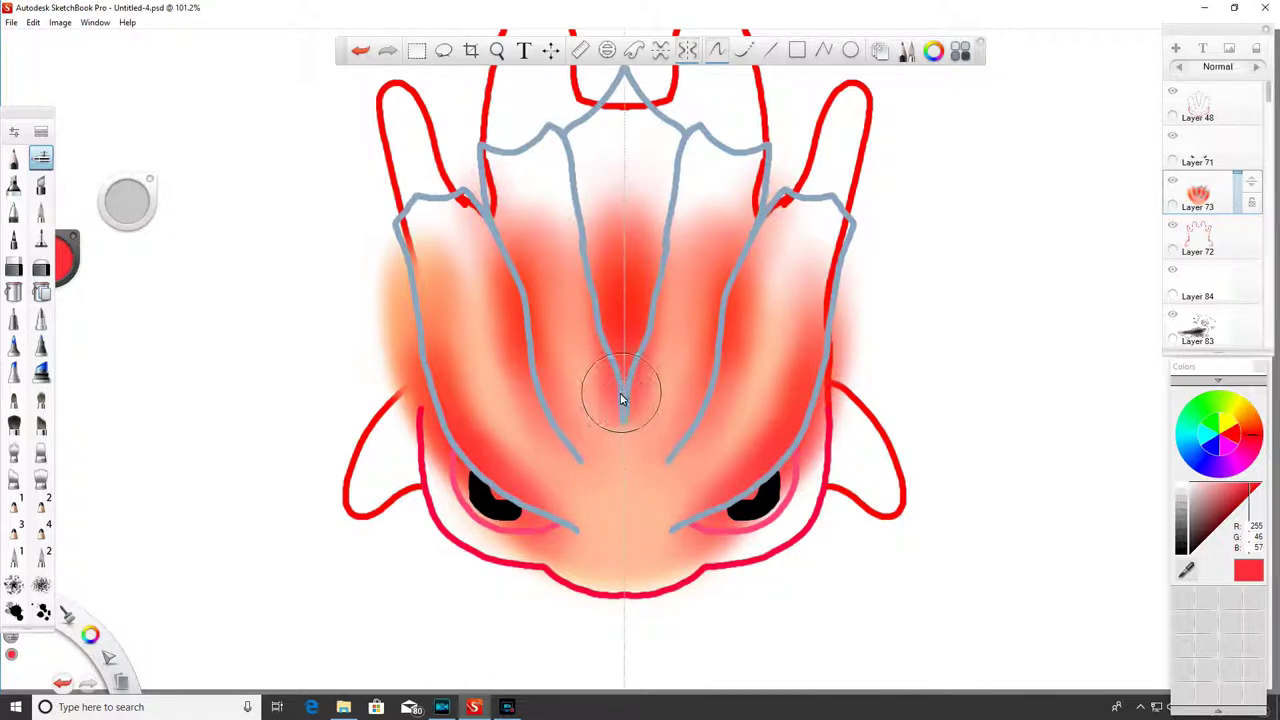
left_click_drag(620, 245, 612, 222)
left_click_drag(498, 254, 550, 400)
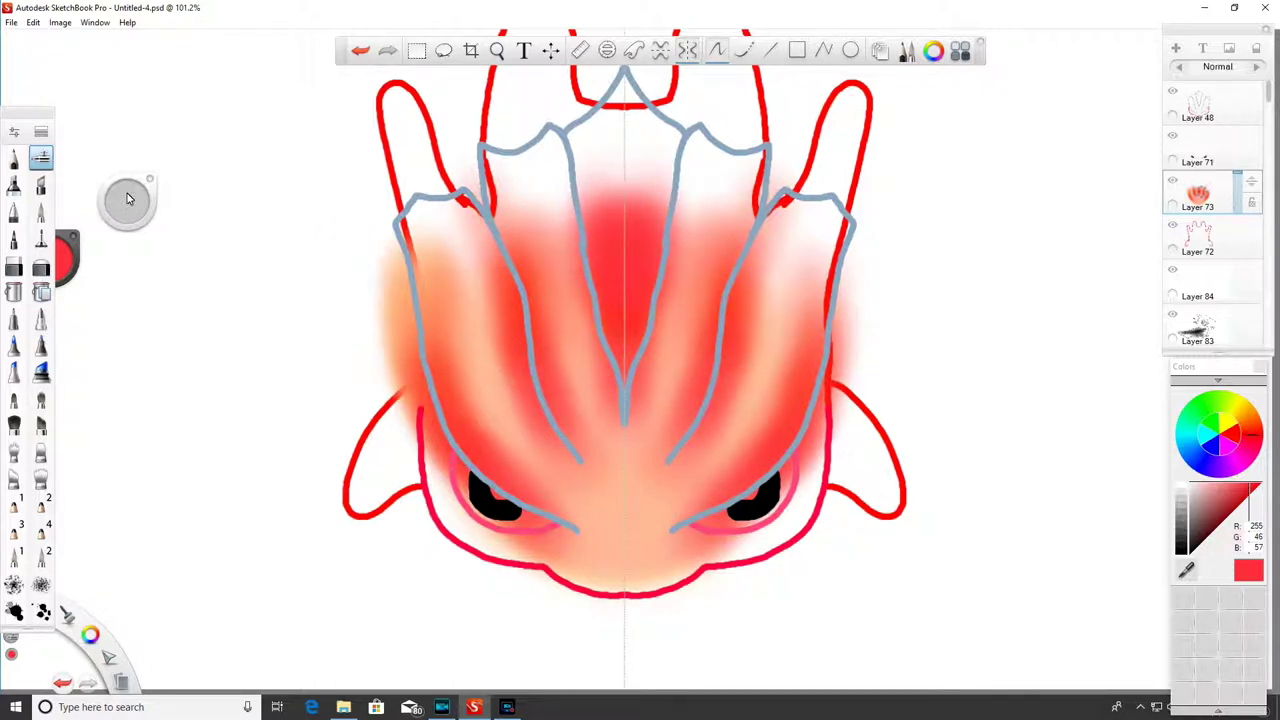
- Airbrush orange (RGB 255, 136, 86) over the brow and the lower ends of the crest plates with a resized brush
left_click_drag(138, 208, 134, 202)
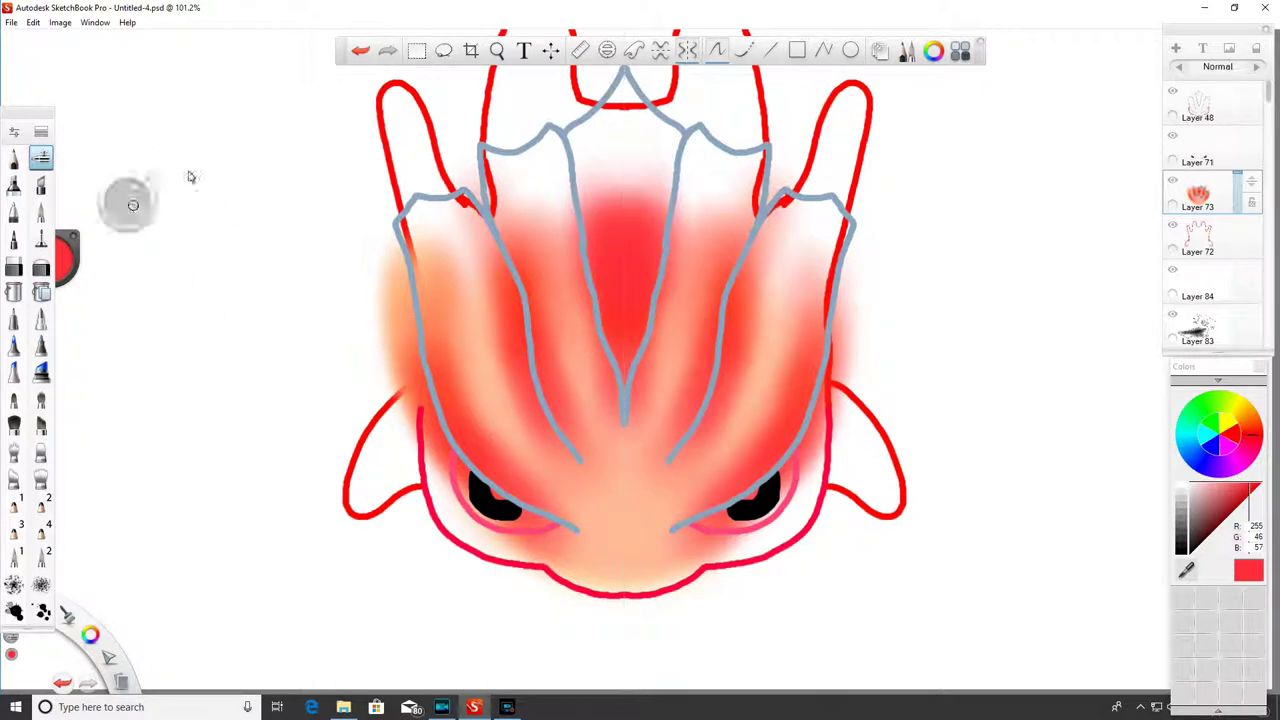
left_click_drag(141, 197, 134, 200)
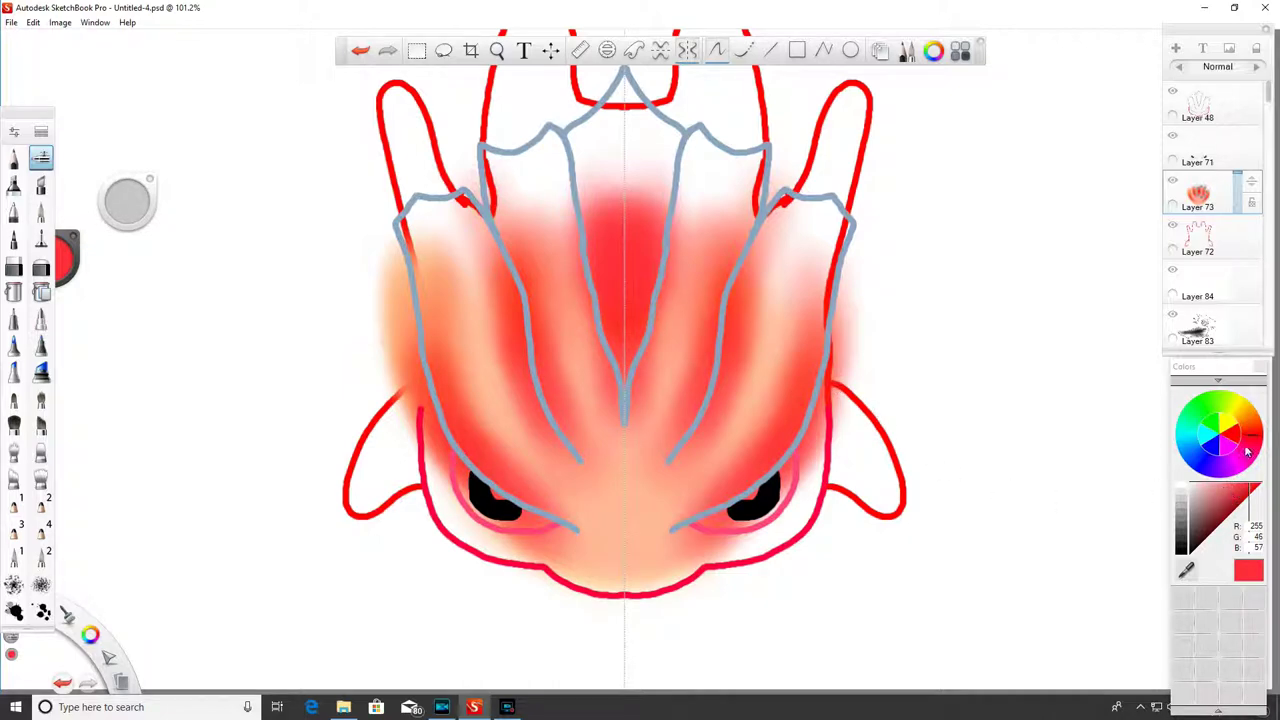
left_click(1256, 424)
left_click(1238, 491)
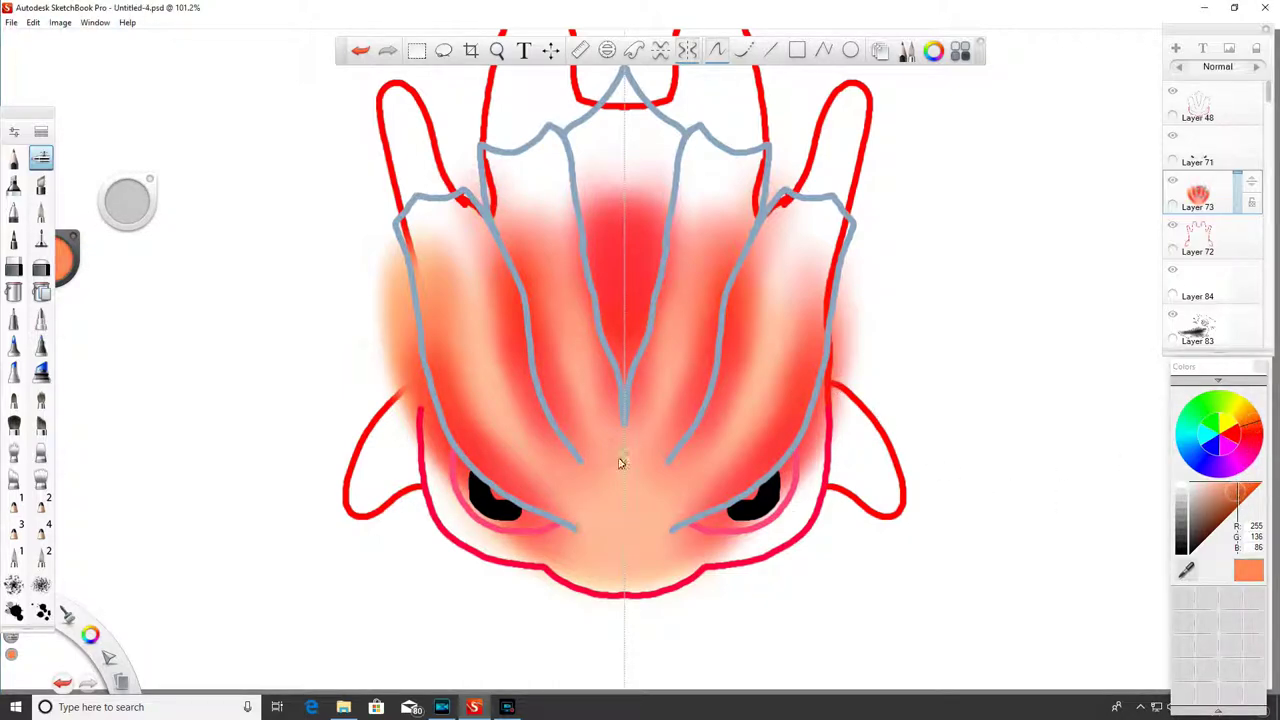
left_click_drag(128, 212, 126, 206)
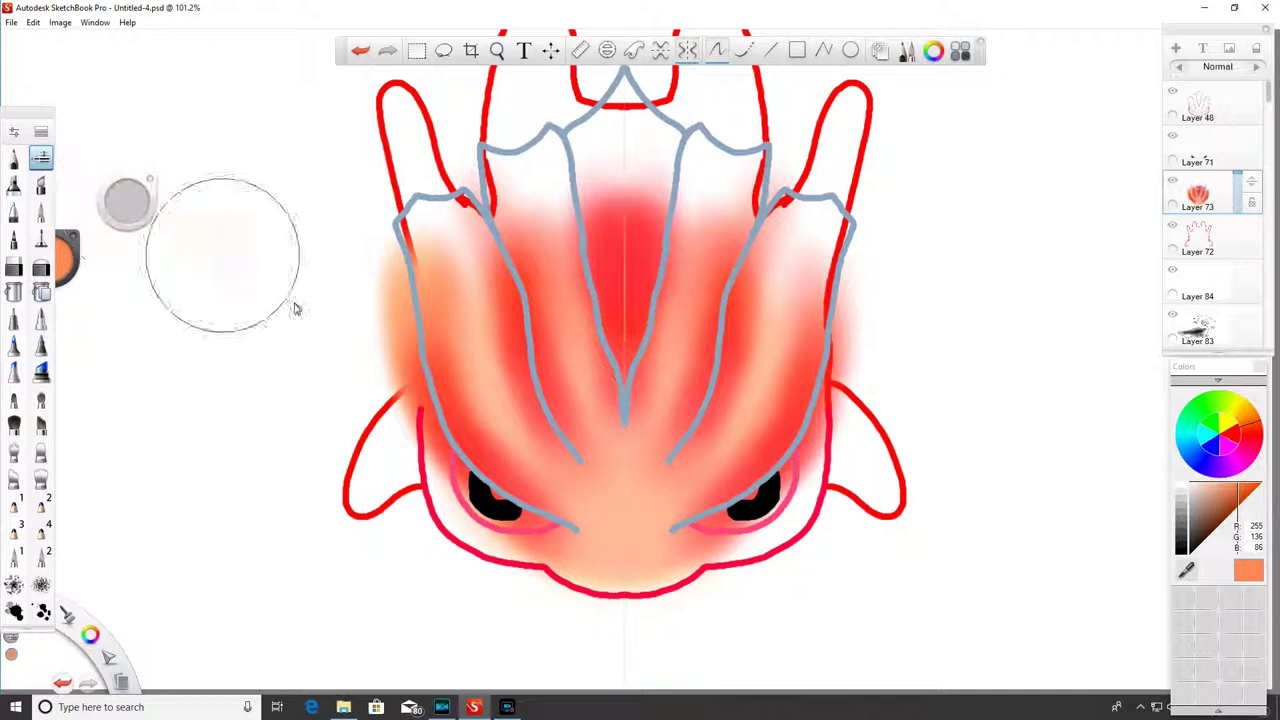
mouse_move(130, 199)
left_mouse_down()
mouse_move(138, 236)
mouse_move(129, 207)
left_mouse_up()
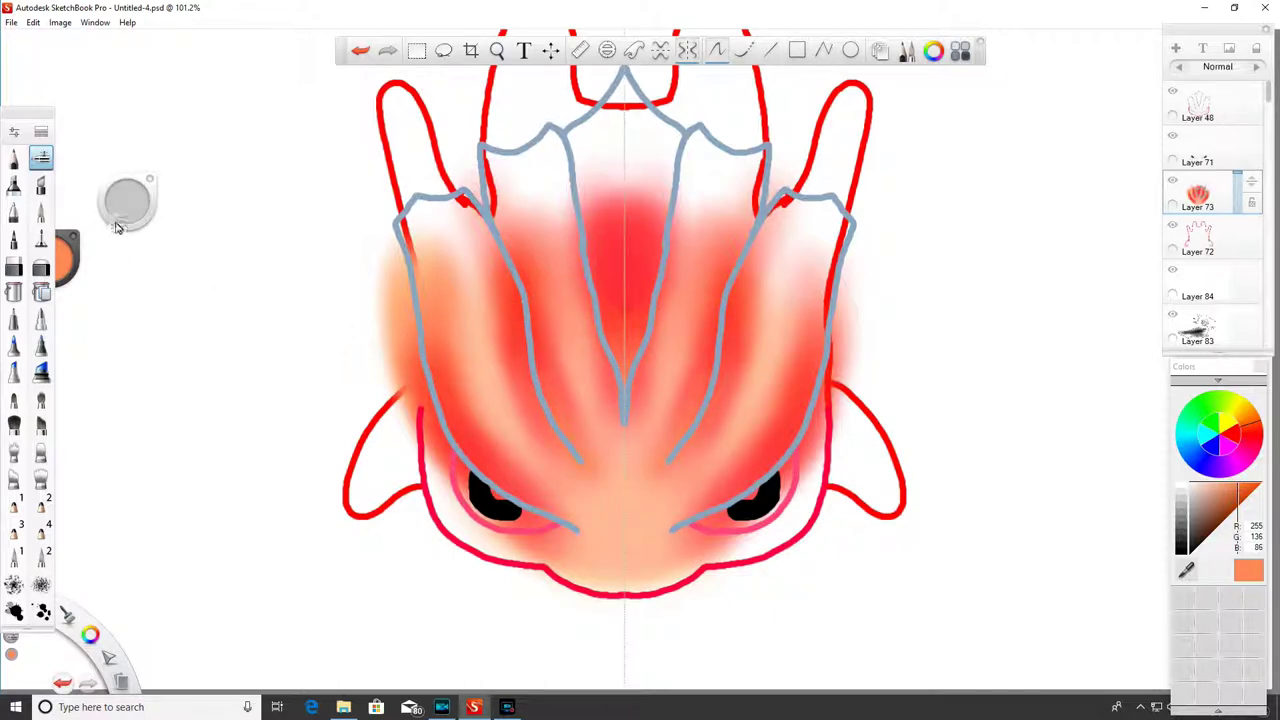
left_click_drag(120, 220, 126, 194)
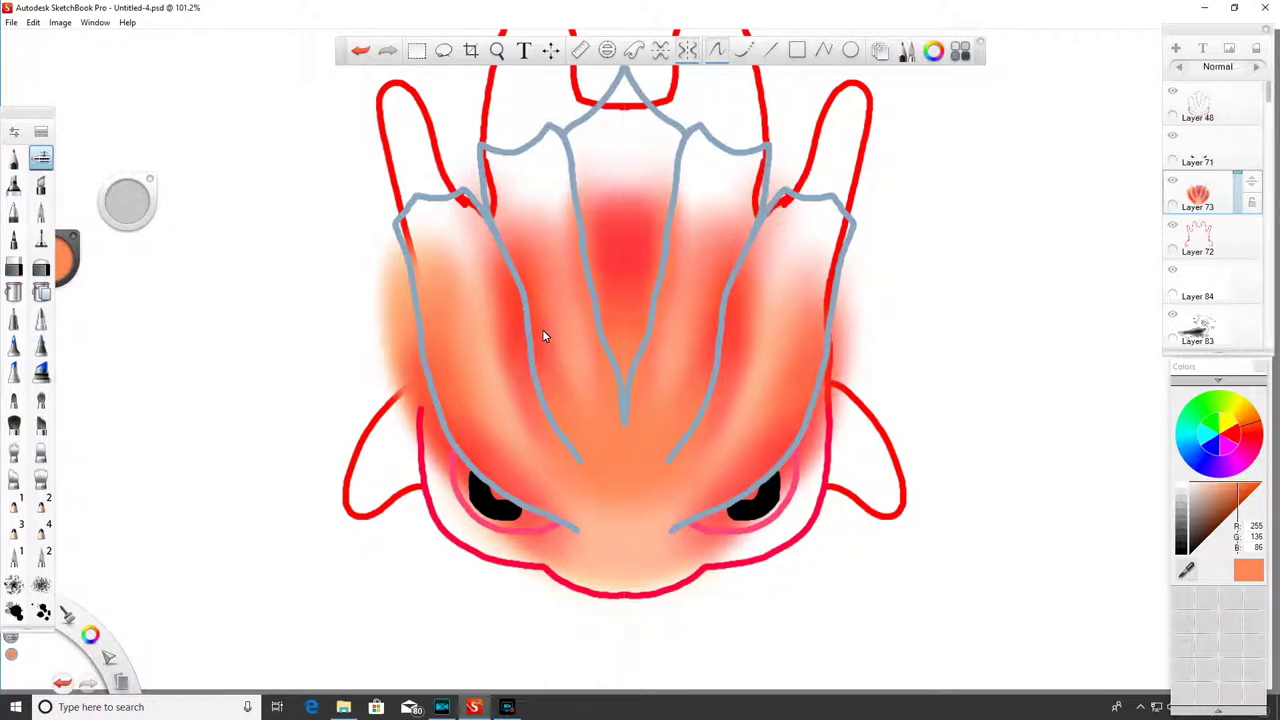
- Deepen the crest plate edges and the shading above the eyes with pure red (RGB 255, 0, 0), adjusting the brush size
left_click(1241, 436)
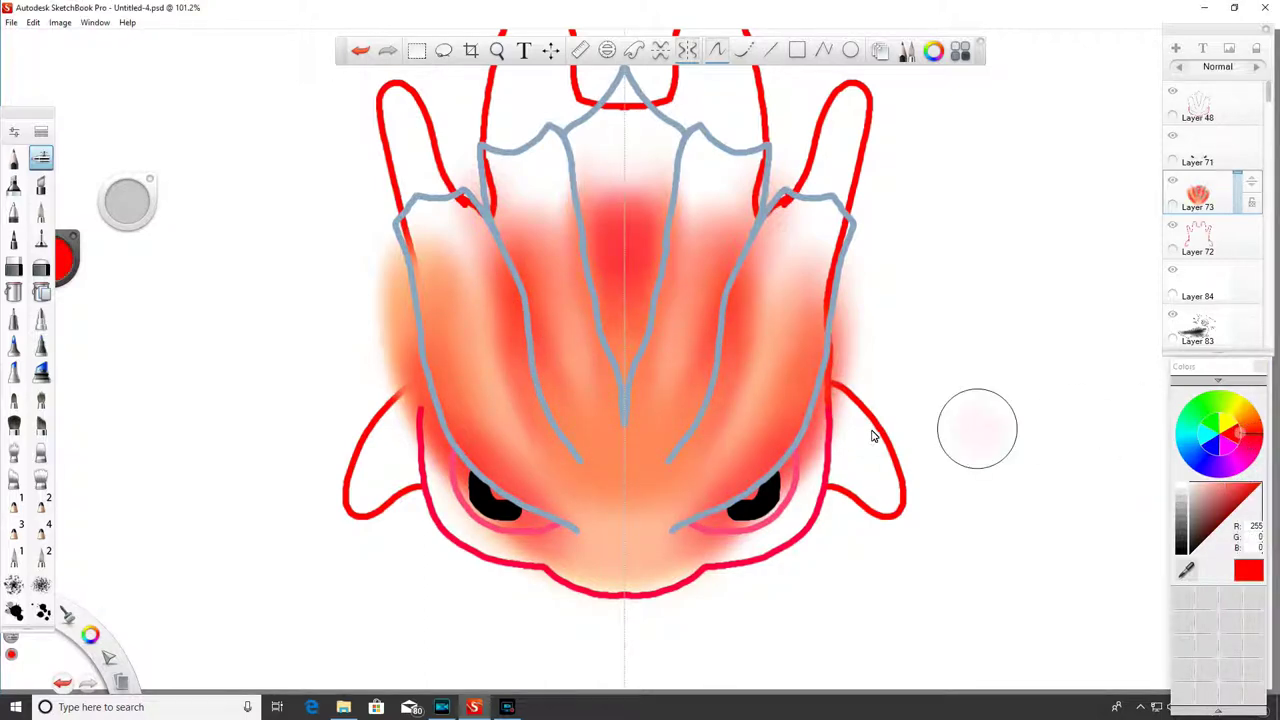
mouse_move(735, 283)
left_mouse_down()
mouse_move(722, 316)
mouse_move(784, 410)
mouse_move(816, 338)
mouse_move(812, 432)
left_mouse_up()
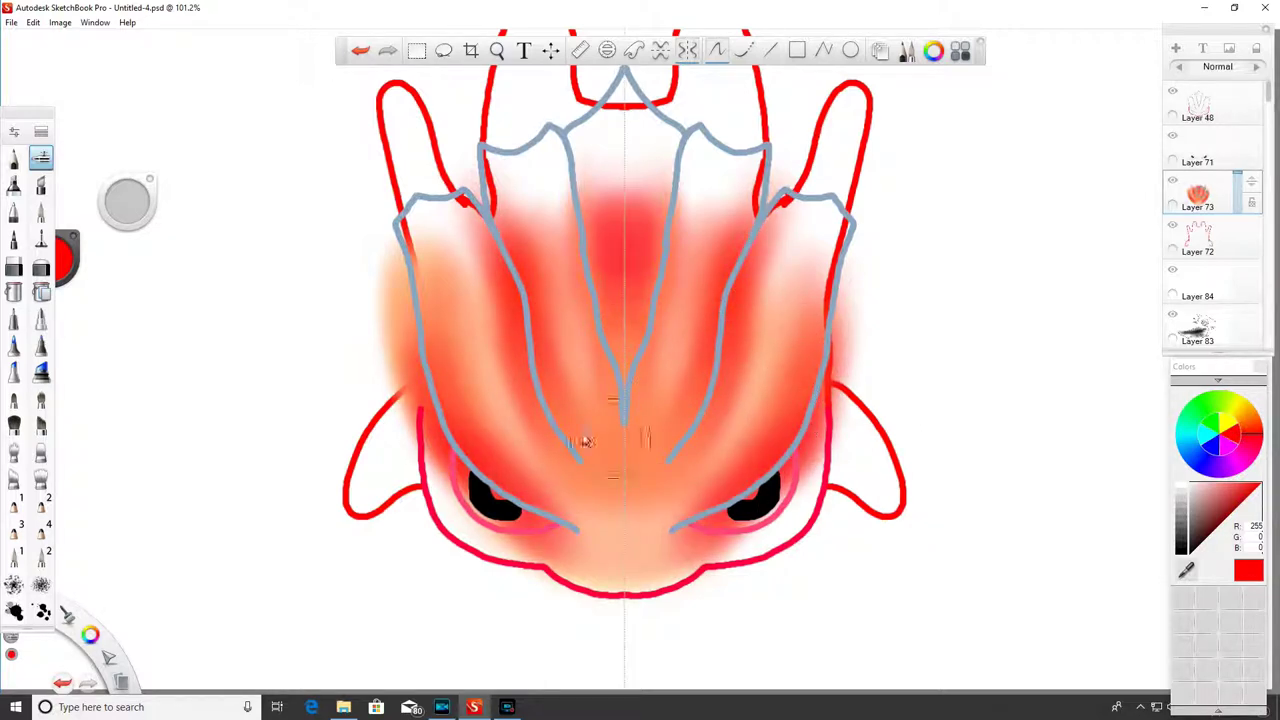
left_click_drag(400, 277, 400, 257)
mouse_move(125, 188)
left_mouse_down()
mouse_move(124, 228)
mouse_move(129, 200)
left_mouse_up()
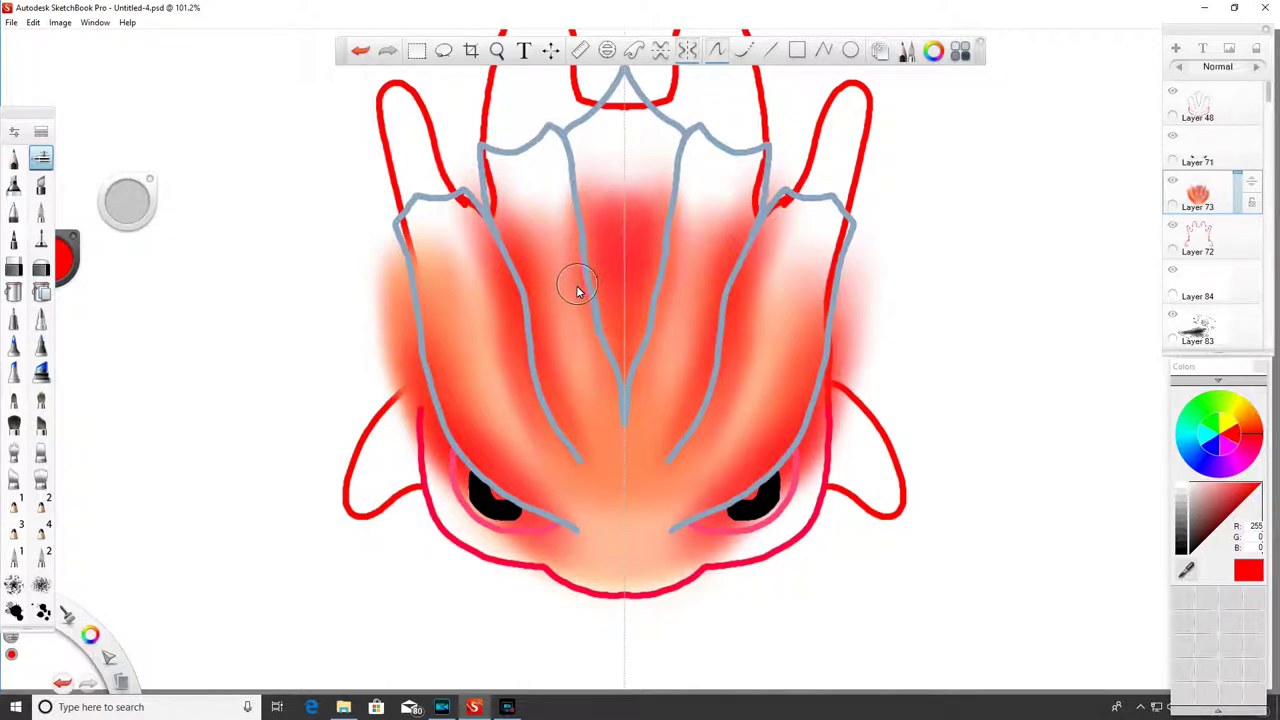
- Try outlining the inner side crest plates in purple (RGB 128, 0, 255) on Layer 48, and undo the strokes
left_click(1218, 468)
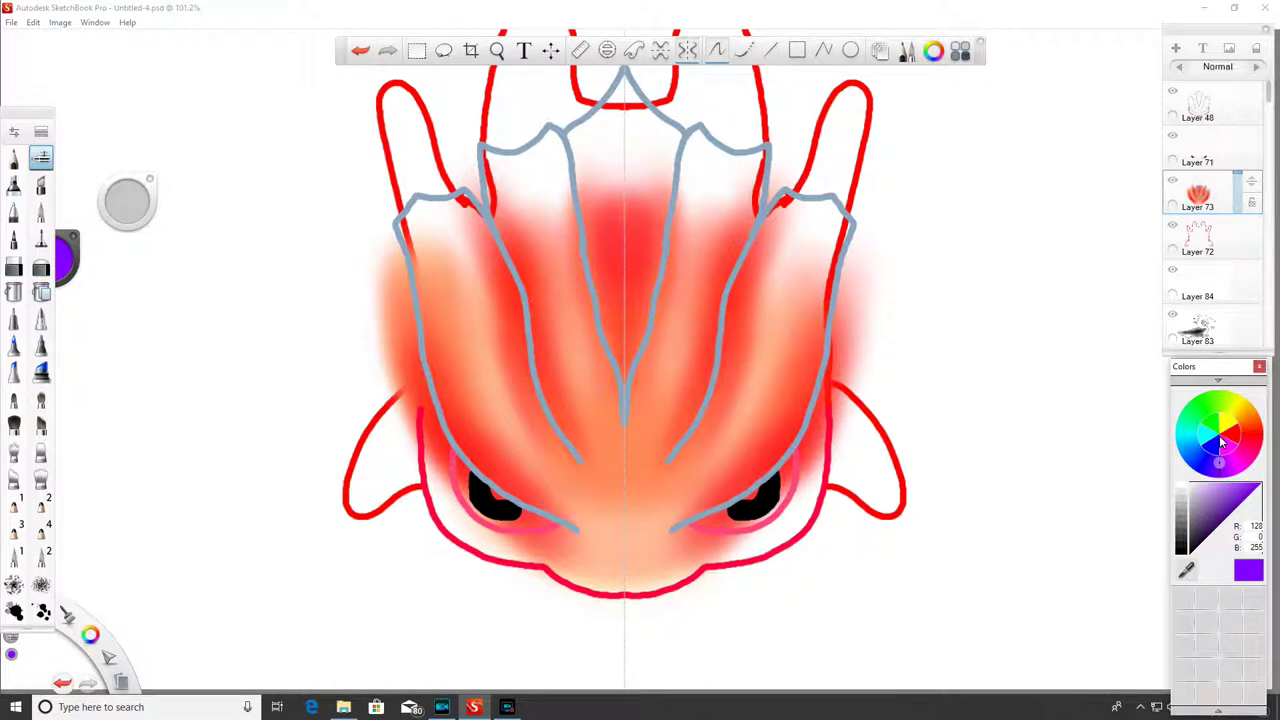
left_click(1205, 107)
left_click(41, 238)
left_click_drag(118, 216, 140, 194)
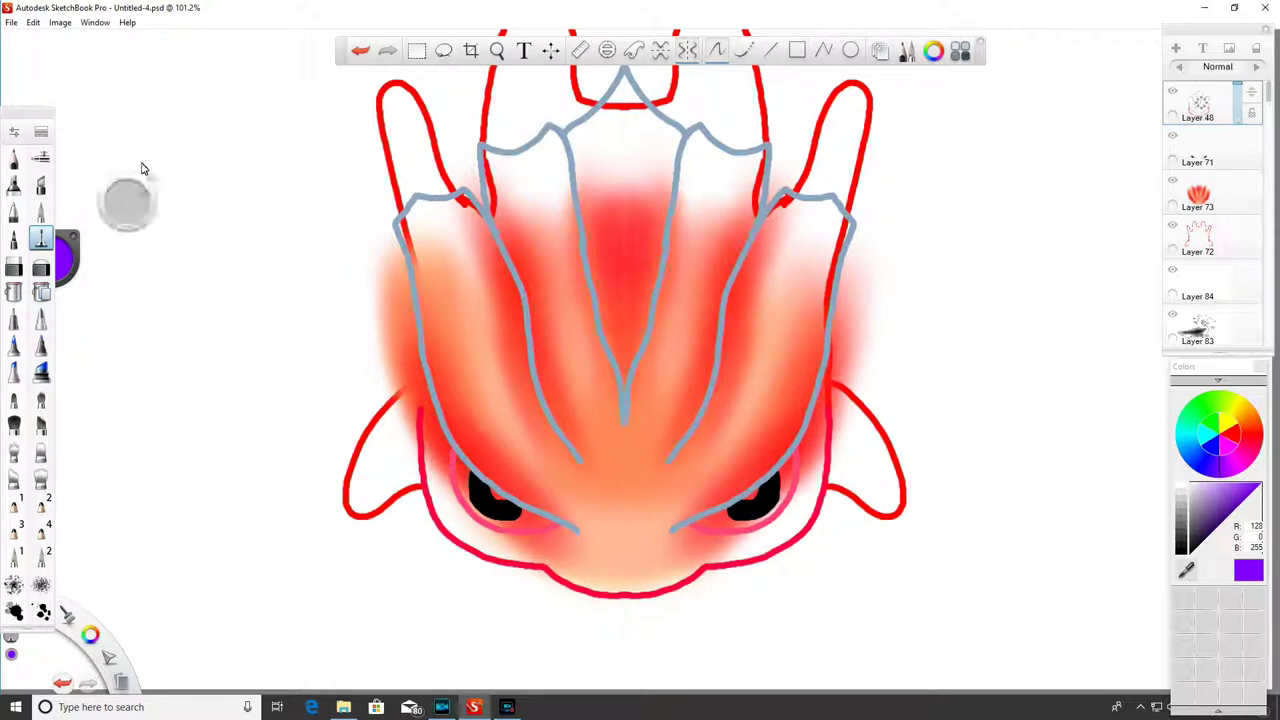
left_click(479, 142)
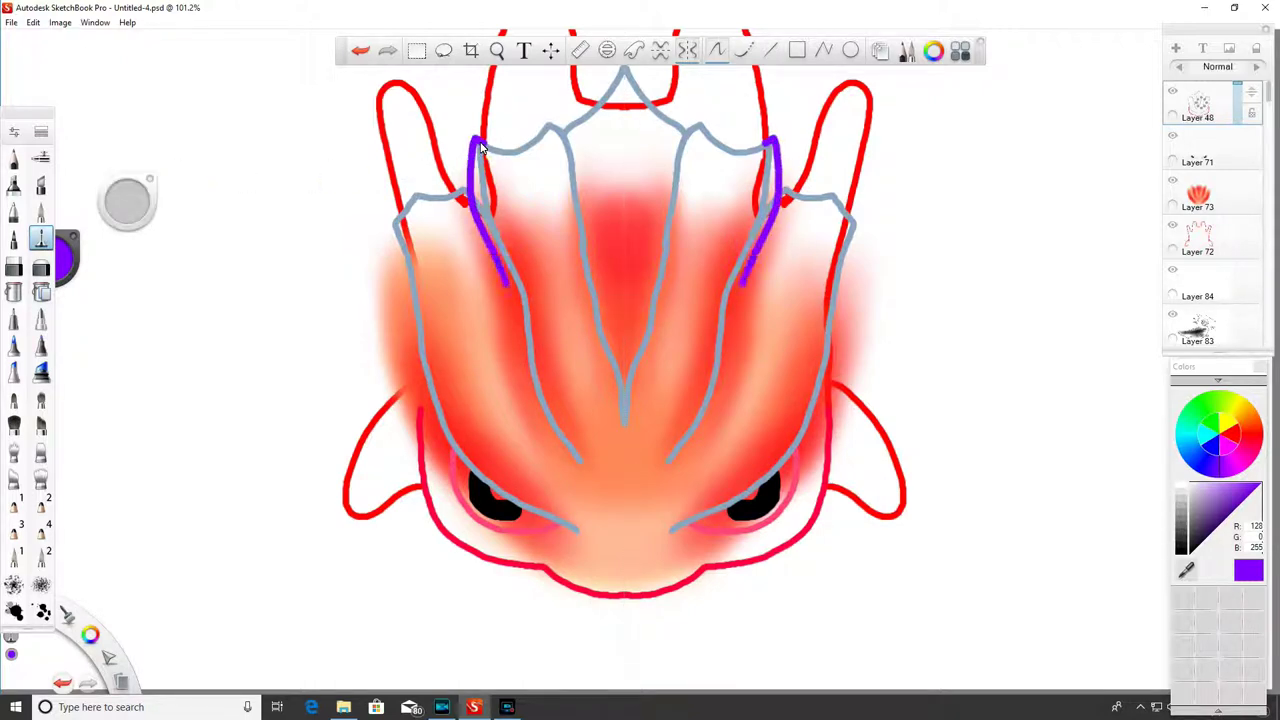
left_click_drag(519, 338, 568, 441)
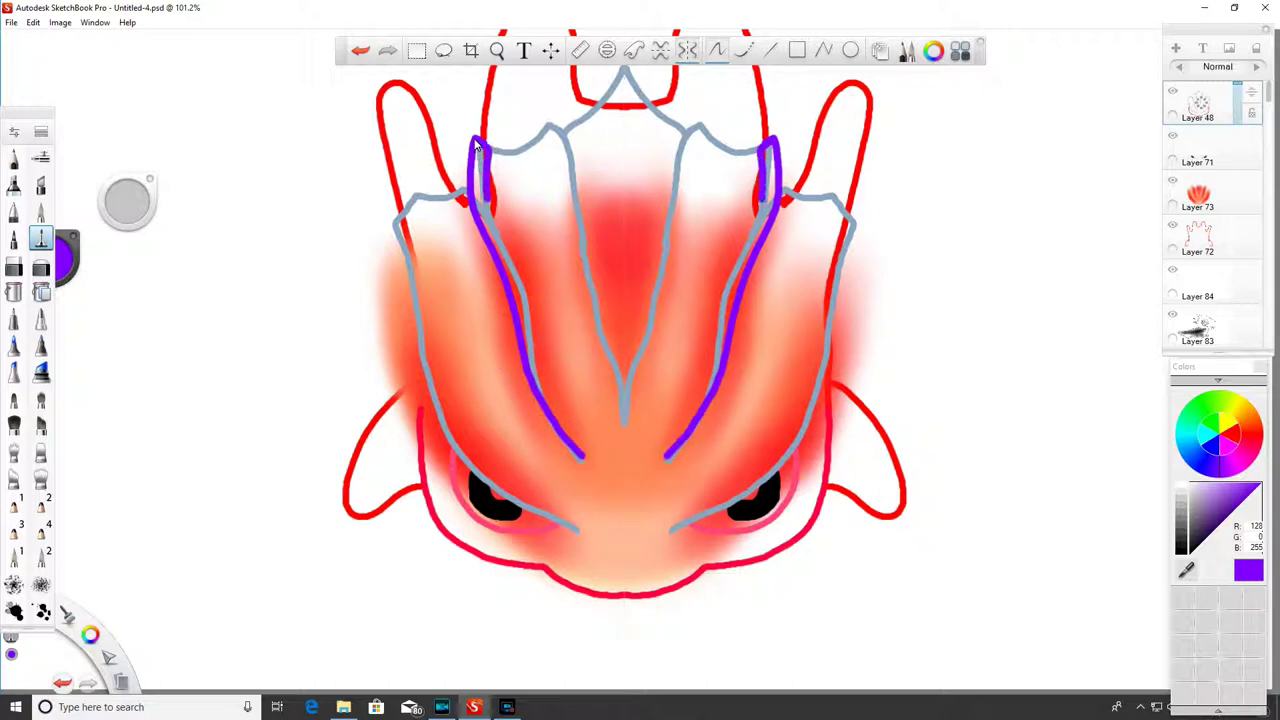
left_click_drag(482, 190, 505, 268)
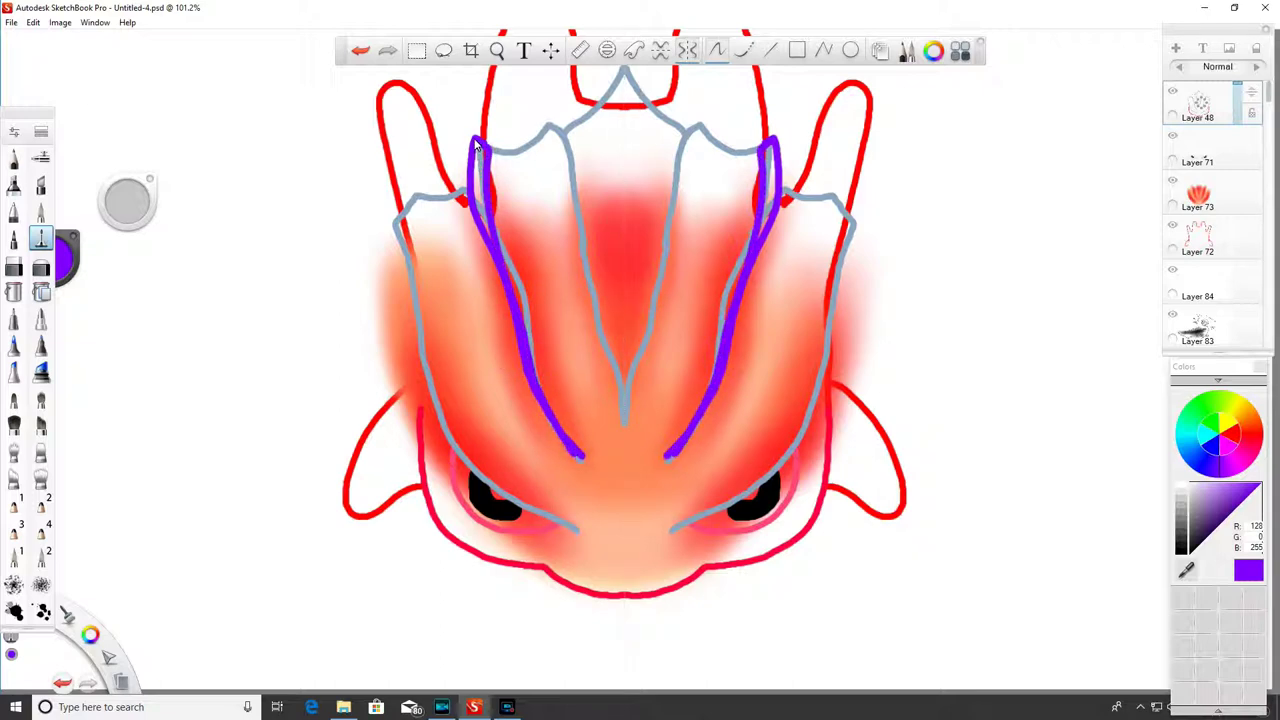
left_click(360, 51)
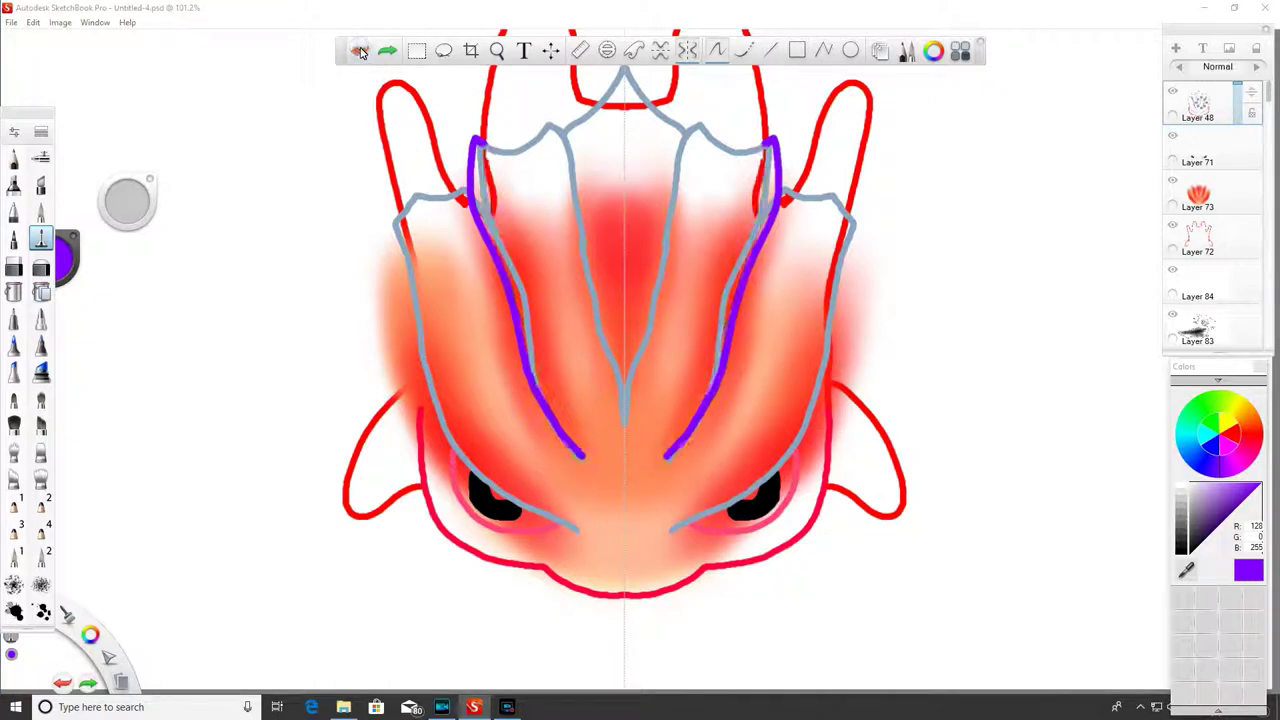
left_click(361, 51)
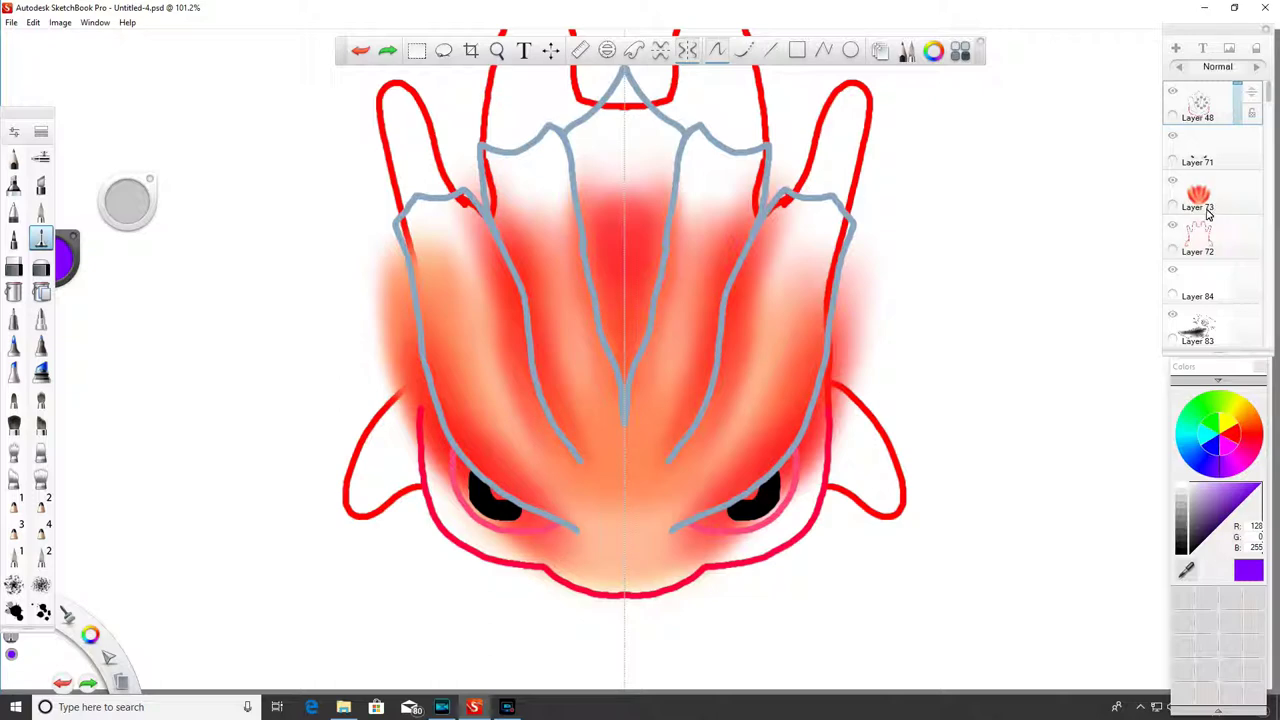
- Add a new layer above the line art and outline the outer pair of crest plates with a small dark purple airbrush (RGB 82, 0, 163)
left_click(1180, 47)
left_click(1232, 510)
left_click(42, 157)
left_click_drag(130, 198, 128, 192)
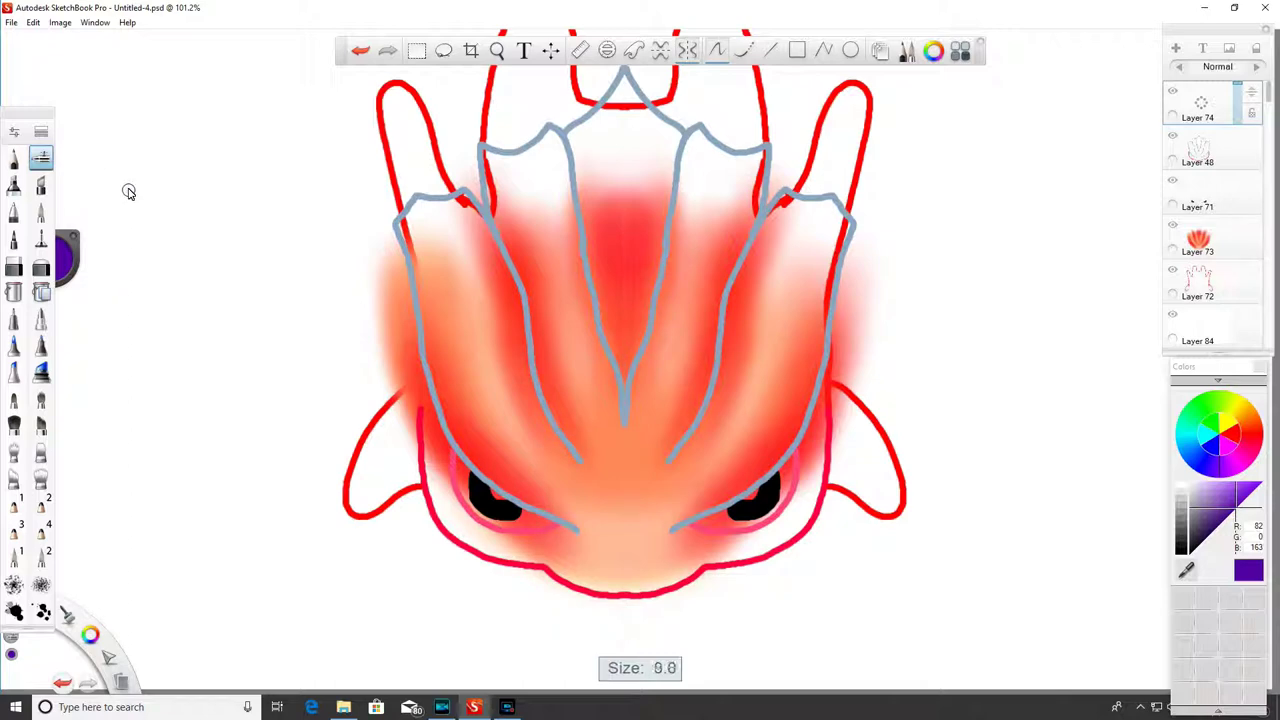
mouse_move(398, 226)
left_mouse_down()
mouse_move(396, 240)
mouse_move(398, 222)
left_mouse_up()
left_click_drag(131, 199, 137, 208)
mouse_move(394, 224)
left_mouse_down()
mouse_move(424, 360)
mouse_move(402, 235)
mouse_move(416, 339)
left_mouse_up()
mouse_move(432, 395)
left_mouse_down()
mouse_move(452, 460)
mouse_move(566, 526)
left_mouse_up()
mouse_move(416, 240)
left_mouse_down()
mouse_move(426, 300)
mouse_move(414, 205)
mouse_move(474, 208)
mouse_move(466, 196)
mouse_move(408, 198)
mouse_move(464, 206)
mouse_move(496, 244)
mouse_move(538, 405)
mouse_move(578, 460)
mouse_move(548, 412)
left_mouse_up()
left_click_drag(498, 240, 534, 366)
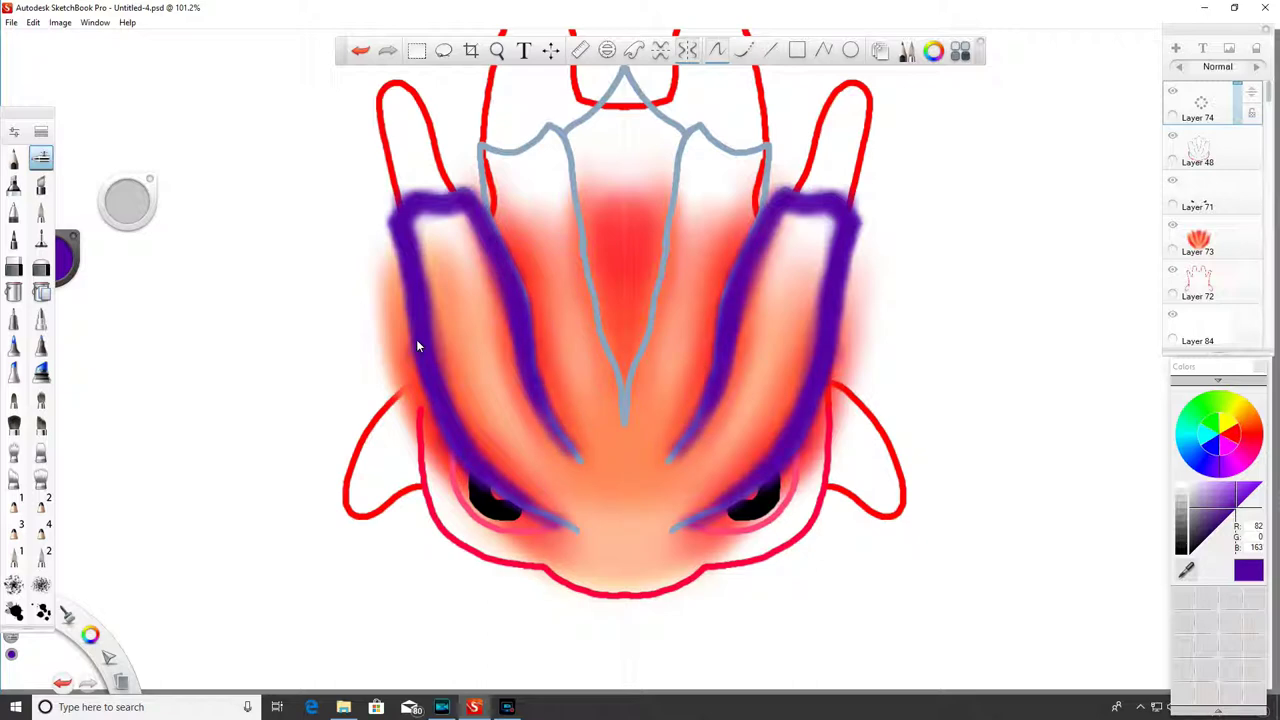
- Thicken the outer plates' inner edges and outline the scalloped tops of the second pair of crest plates in dark purple
mouse_move(495, 222)
left_mouse_down()
mouse_move(545, 405)
mouse_move(572, 450)
left_mouse_up()
mouse_move(484, 152)
left_mouse_down()
mouse_move(492, 228)
mouse_move(482, 146)
mouse_move(558, 140)
mouse_move(560, 120)
left_mouse_up()
mouse_move(530, 166)
left_mouse_down()
mouse_move(566, 130)
mouse_move(570, 178)
left_mouse_up()
- Outline the central crest plate in dark purple from its V-shaped lower point to its peak, and lengthen the neighbouring plate edge tips
left_click_drag(558, 122, 574, 198)
left_click_drag(560, 146, 580, 248)
left_click_drag(560, 170, 592, 310)
left_click_drag(566, 218, 618, 370)
left_click_drag(586, 316, 620, 400)
left_click_drag(608, 340, 620, 418)
left_click_drag(614, 370, 624, 444)
left_click_drag(548, 427, 592, 484)
left_click_drag(586, 332, 596, 344)
mouse_move(600, 298)
left_mouse_down()
mouse_move(610, 322)
mouse_move(582, 166)
left_mouse_up()
mouse_move(584, 220)
left_mouse_down()
mouse_move(574, 132)
mouse_move(556, 122)
mouse_move(608, 104)
mouse_move(624, 76)
mouse_move(576, 132)
mouse_move(608, 100)
left_mouse_up()
mouse_move(576, 148)
left_mouse_down()
mouse_move(618, 92)
mouse_move(620, 114)
left_mouse_up()
- Erase the blurry fringes inside the purple outlines of the outer and second pairs of crest plates to give crisp inner edges
left_click(14, 268)
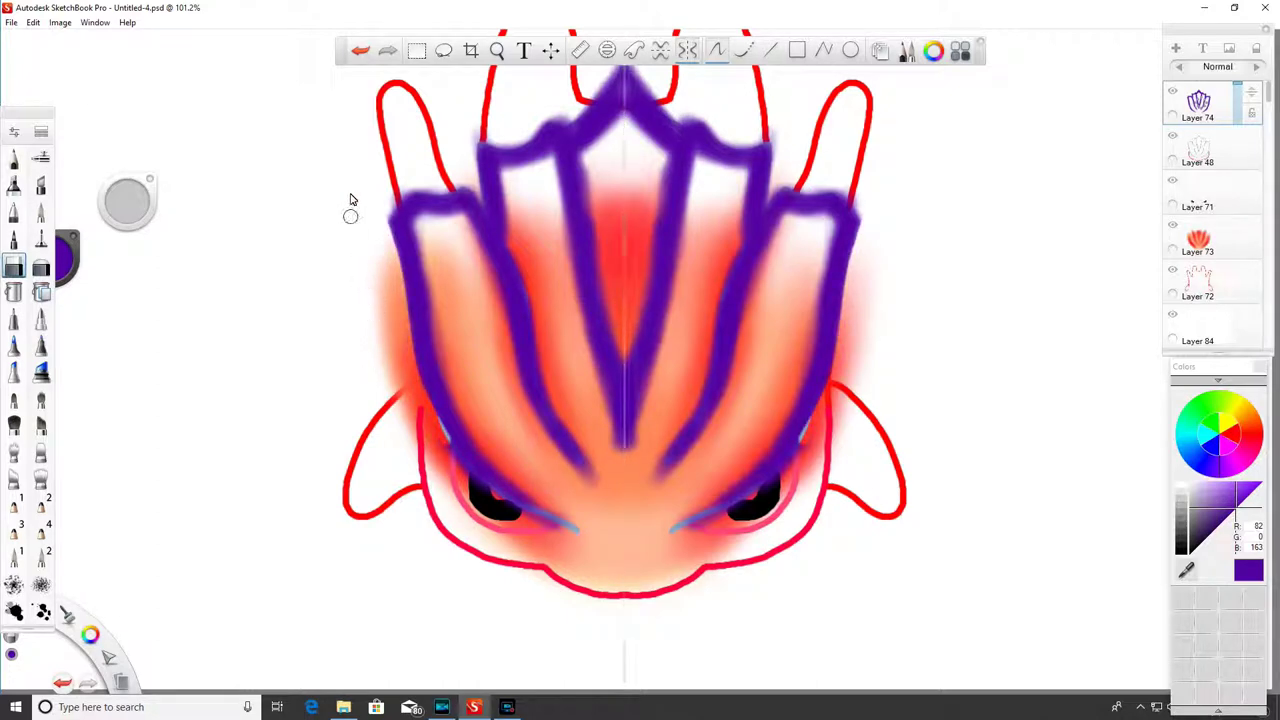
left_click(360, 50)
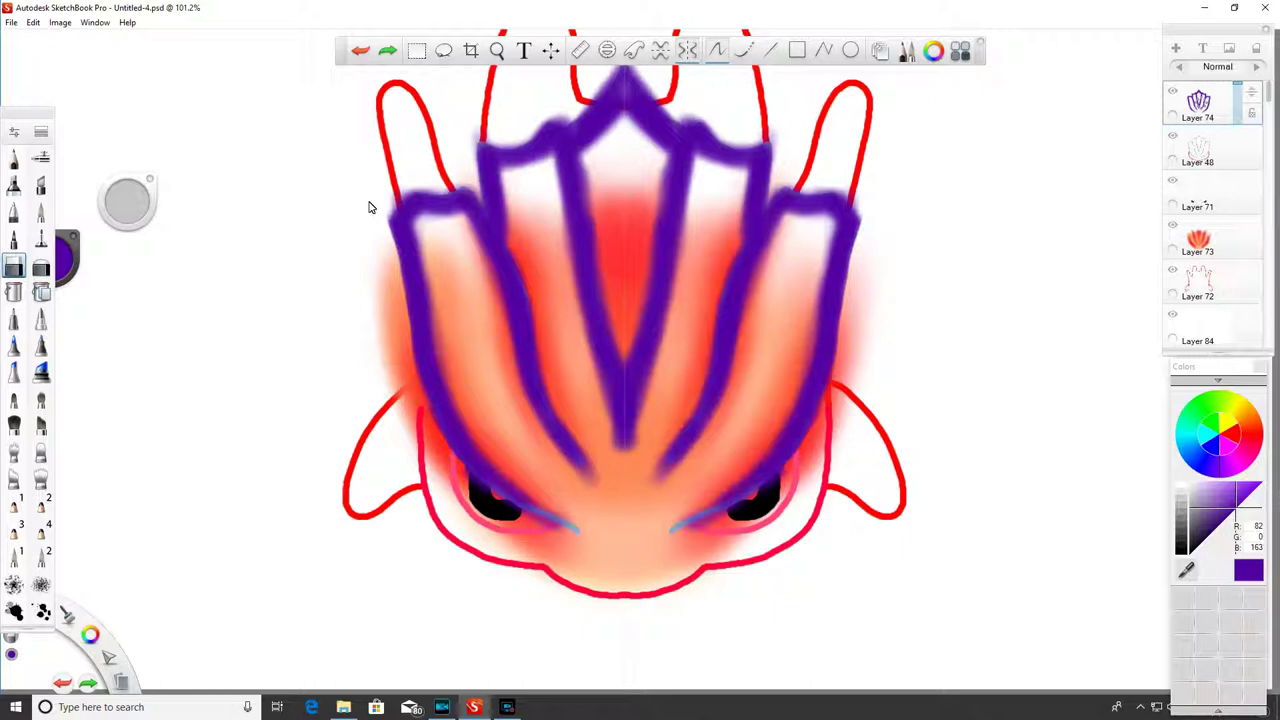
key("ctrl+y")
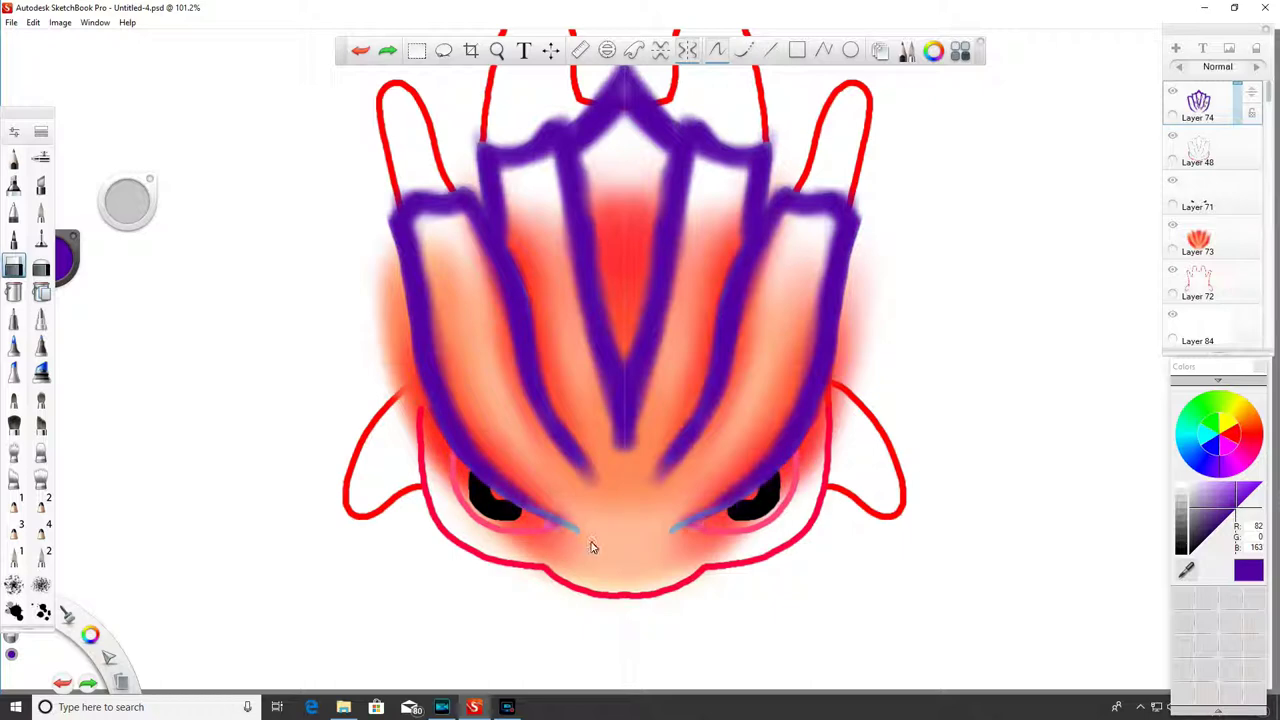
mouse_move(433, 230)
left_mouse_down()
mouse_move(421, 223)
mouse_move(456, 214)
mouse_move(499, 308)
left_mouse_up()
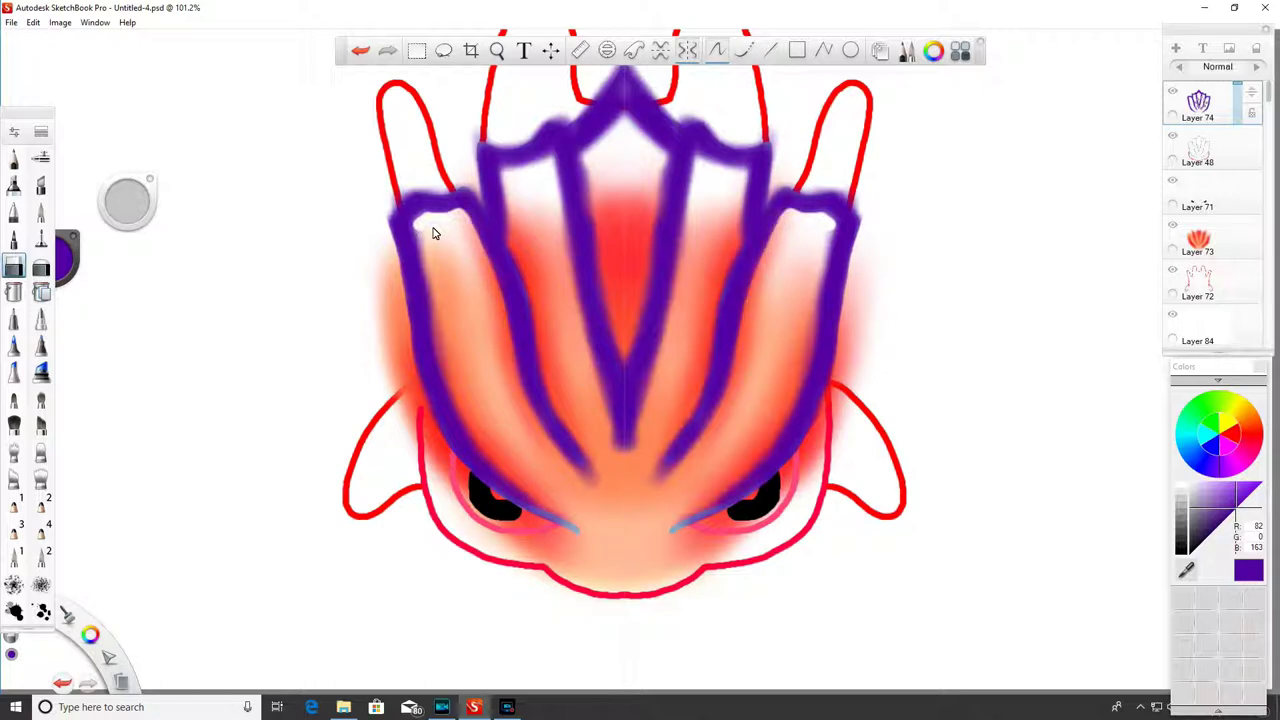
left_click_drag(520, 393, 585, 482)
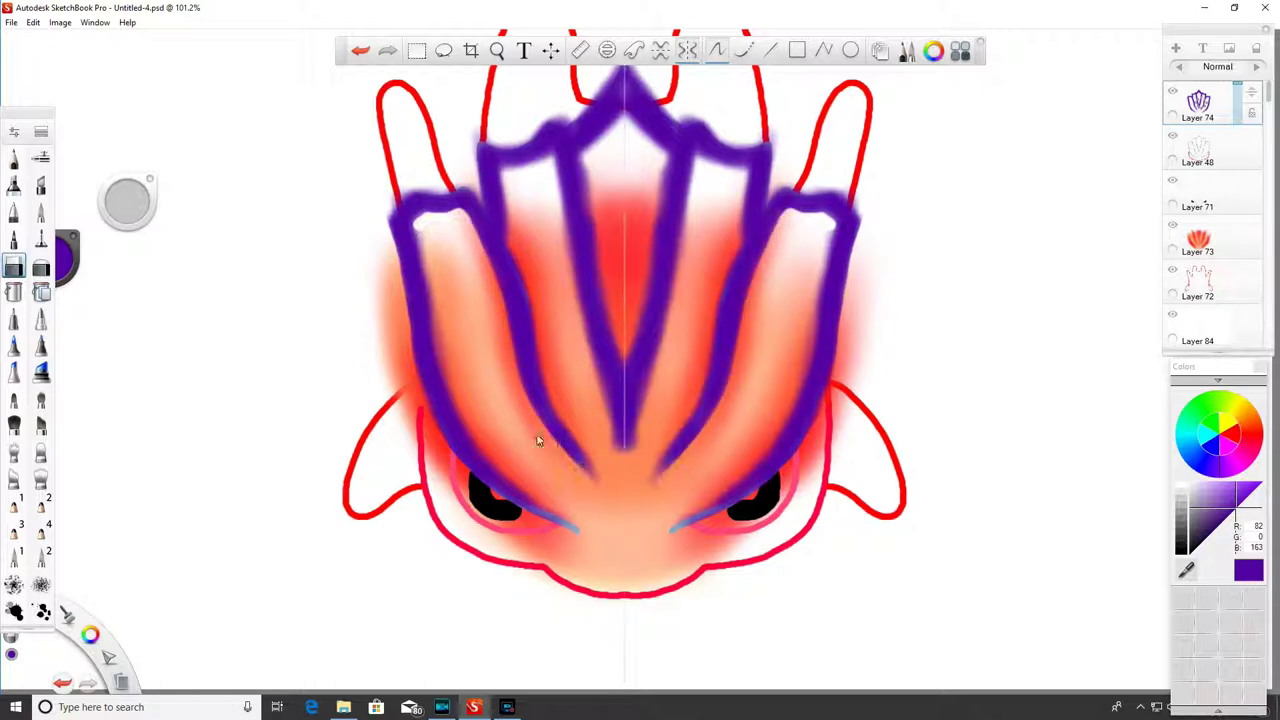
mouse_move(427, 230)
left_mouse_down()
mouse_move(447, 398)
mouse_move(510, 479)
mouse_move(570, 515)
left_mouse_up()
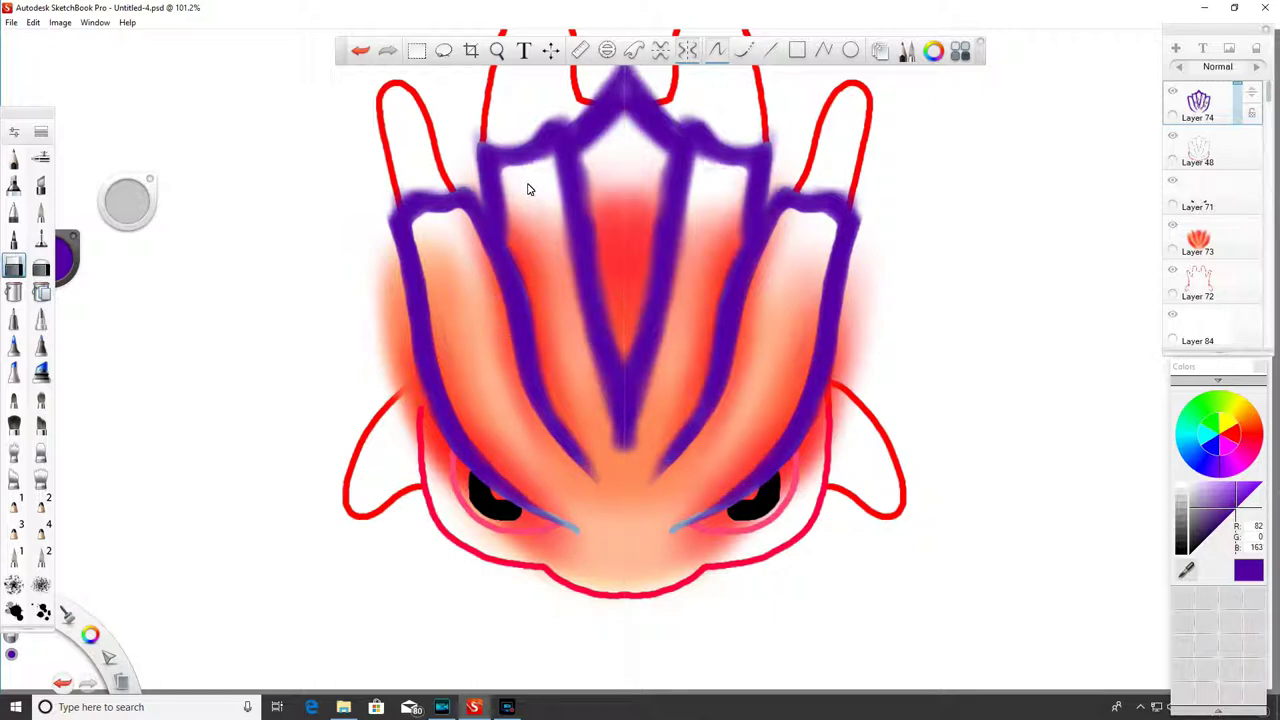
mouse_move(549, 160)
left_mouse_down()
mouse_move(580, 331)
mouse_move(622, 446)
mouse_move(612, 449)
left_mouse_up()
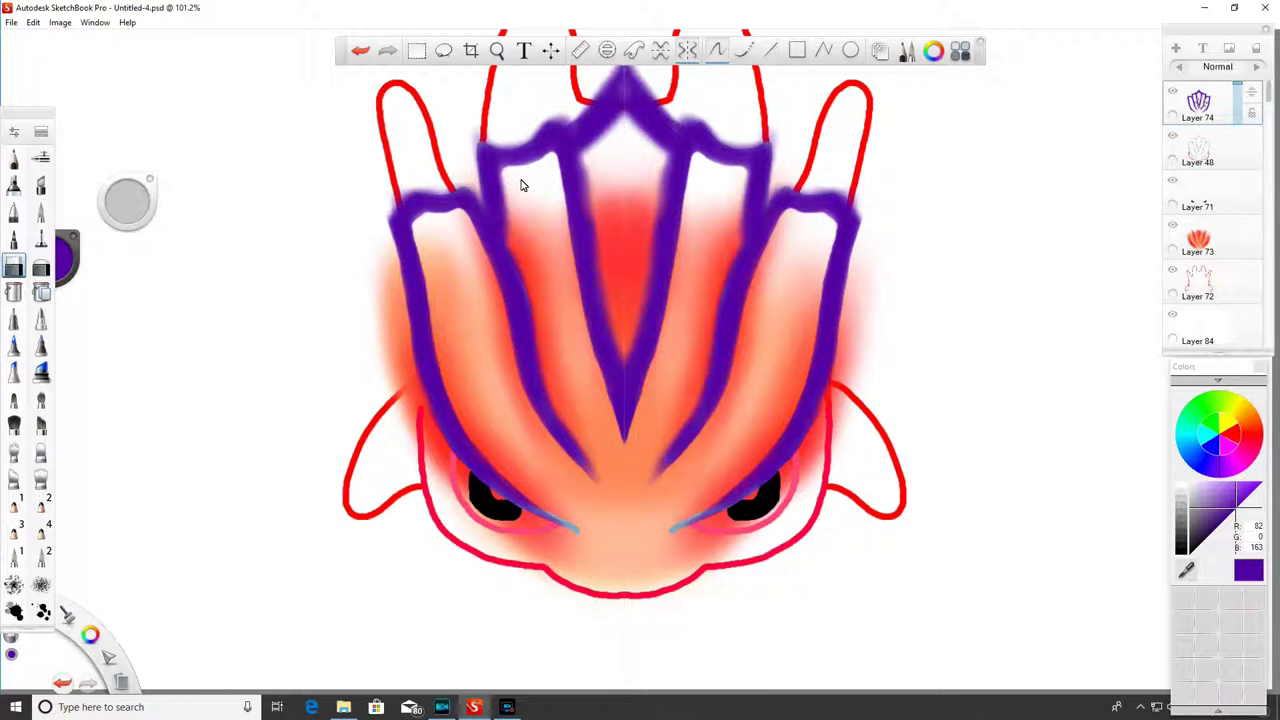
left_click_drag(503, 164, 524, 292)
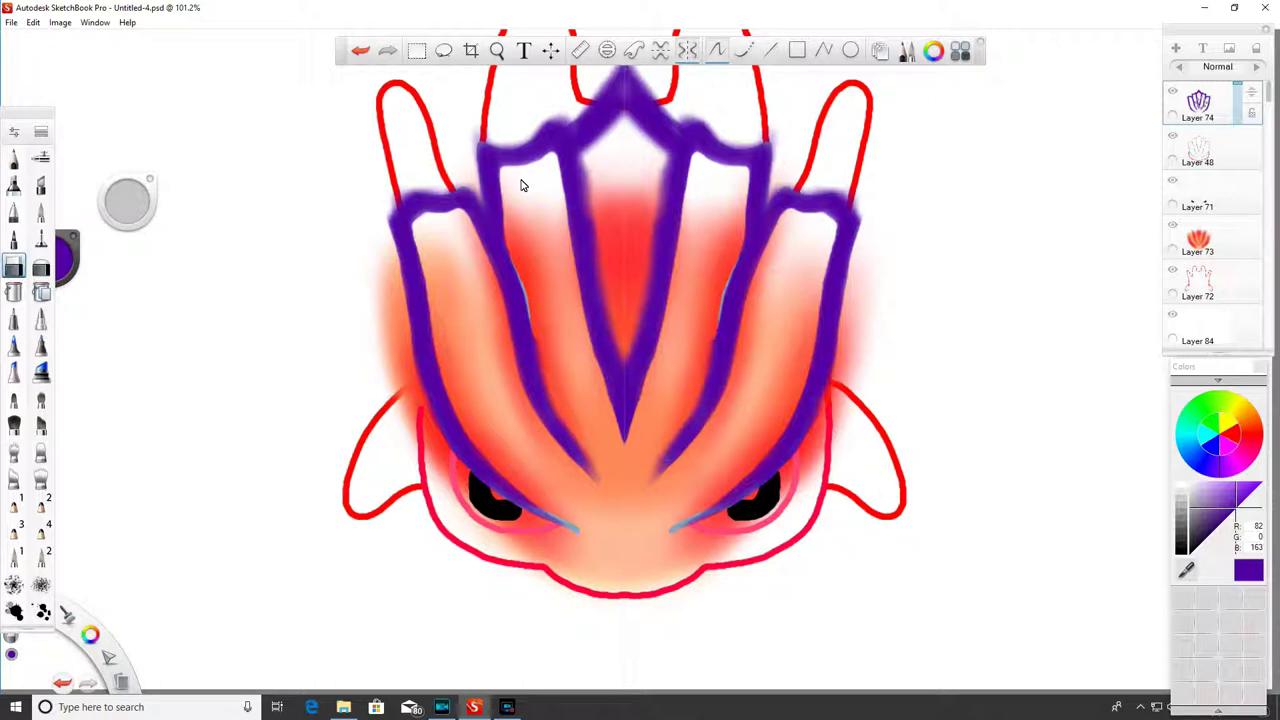
- Erase the blurry purple fringes along the second pair's lower tips and inside the central V-shaped crest plate
left_click_drag(542, 376, 598, 480)
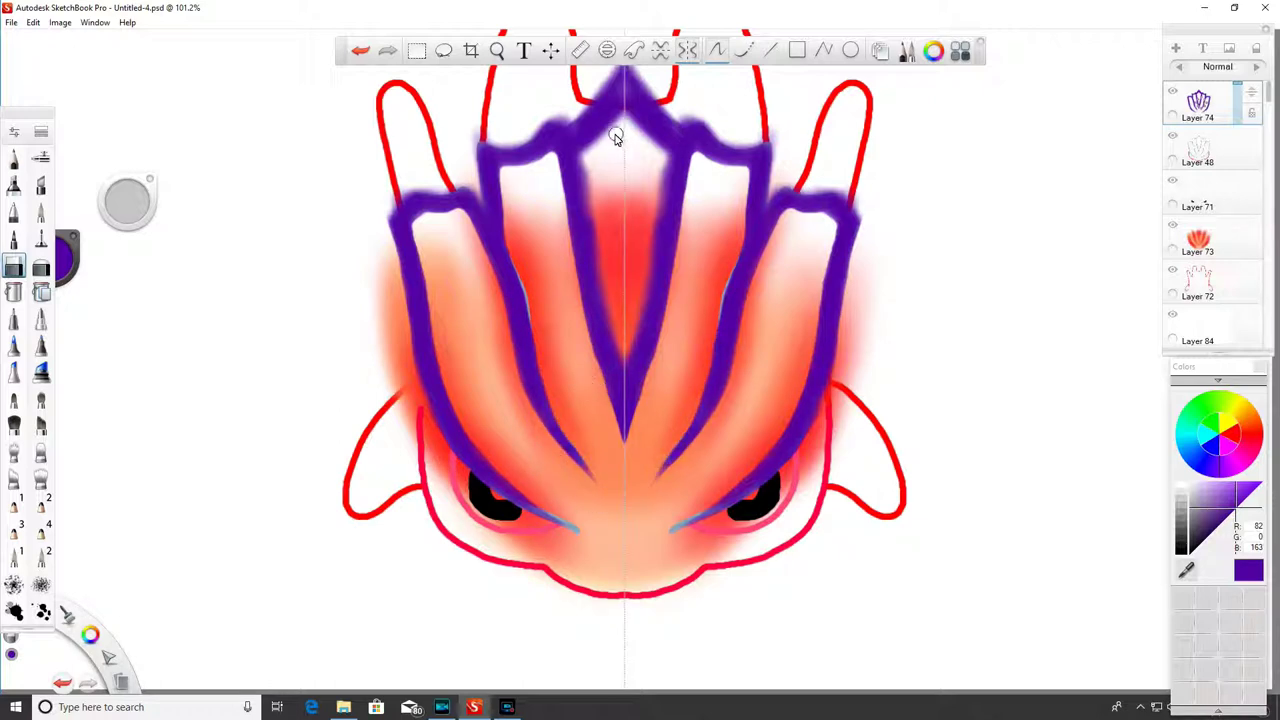
mouse_move(612, 138)
left_mouse_down()
mouse_move(587, 174)
mouse_move(613, 350)
left_mouse_up()
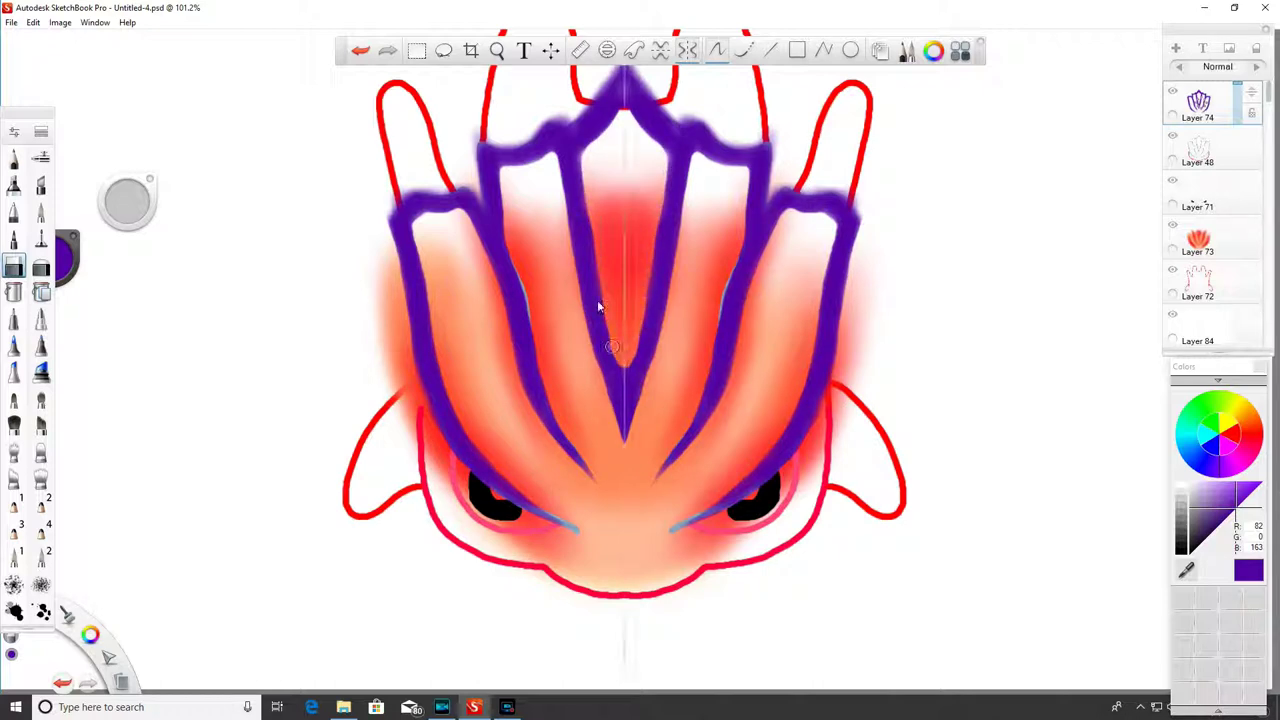
left_click_drag(136, 206, 133, 201)
left_click_drag(623, 347, 621, 349)
left_click_drag(620, 343, 620, 430)
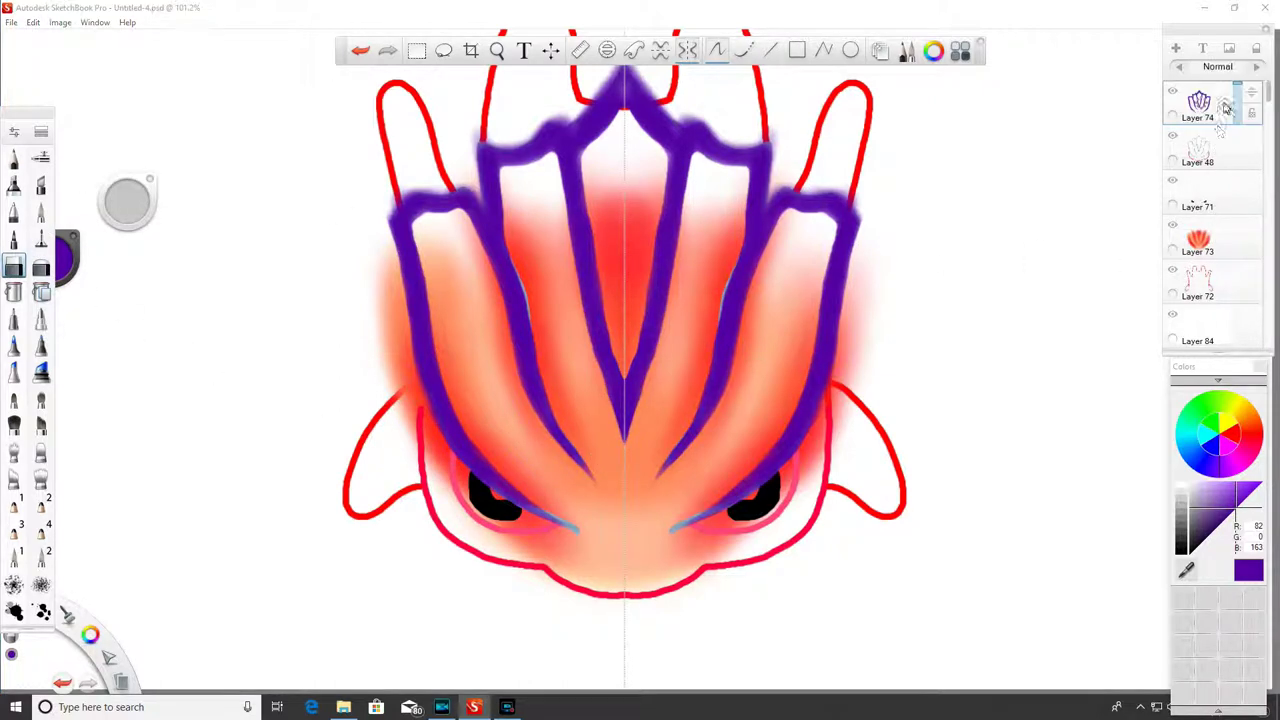
- Erase the leftover blue sketch lines on Layer 48 and the blurry fringes above the purple plate tops on Layer 74
left_click(1216, 162)
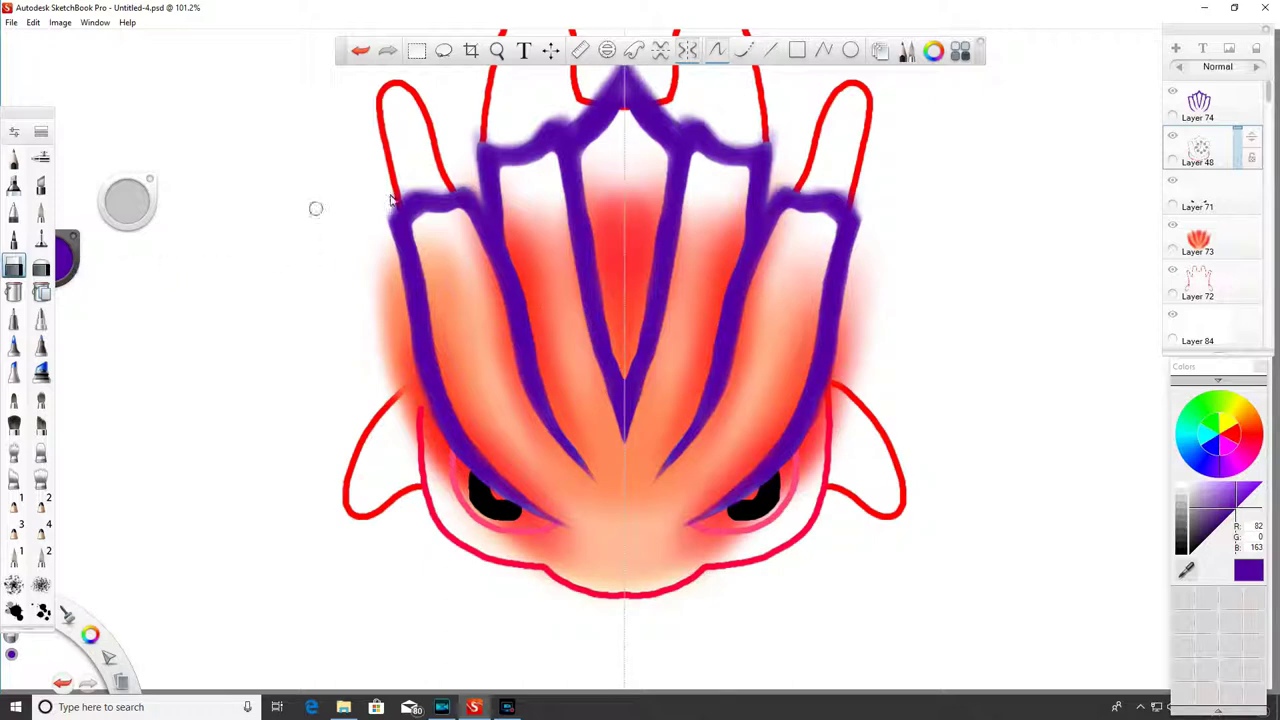
left_click(1214, 112)
mouse_move(377, 227)
left_mouse_down()
mouse_move(405, 187)
mouse_move(438, 186)
left_mouse_up()
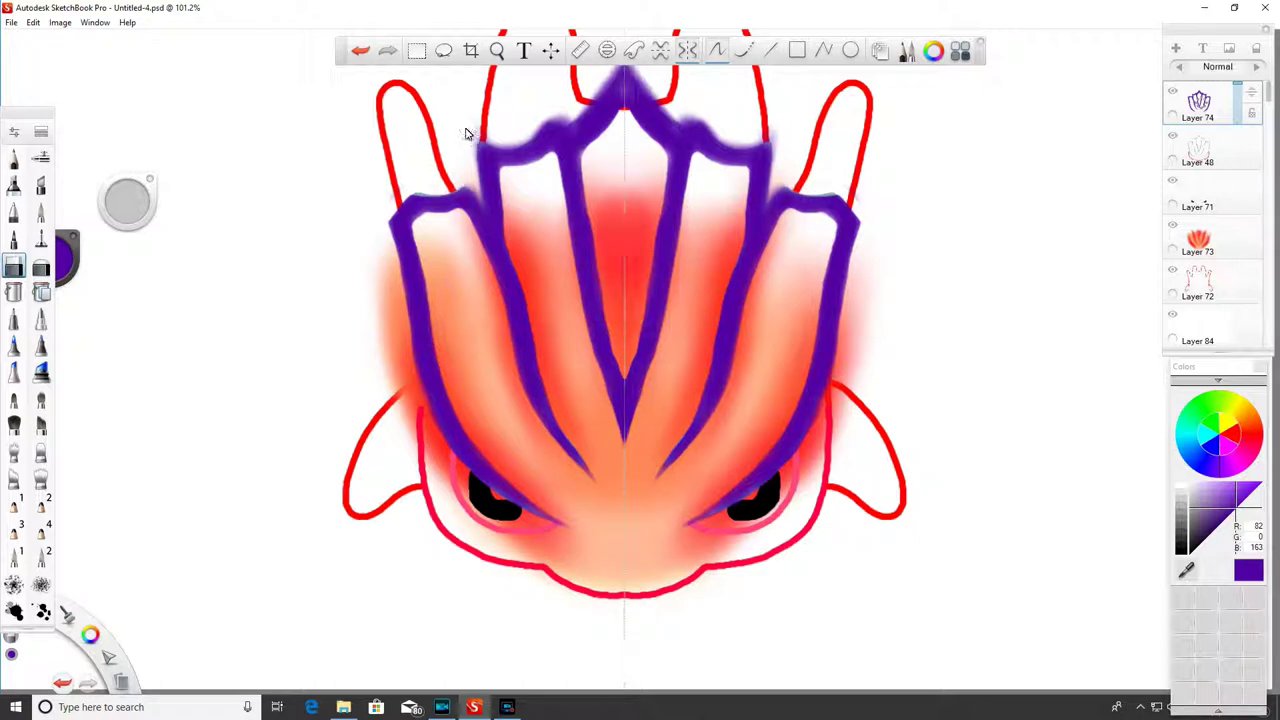
mouse_move(478, 138)
left_mouse_down()
mouse_move(506, 147)
mouse_move(537, 129)
left_mouse_up()
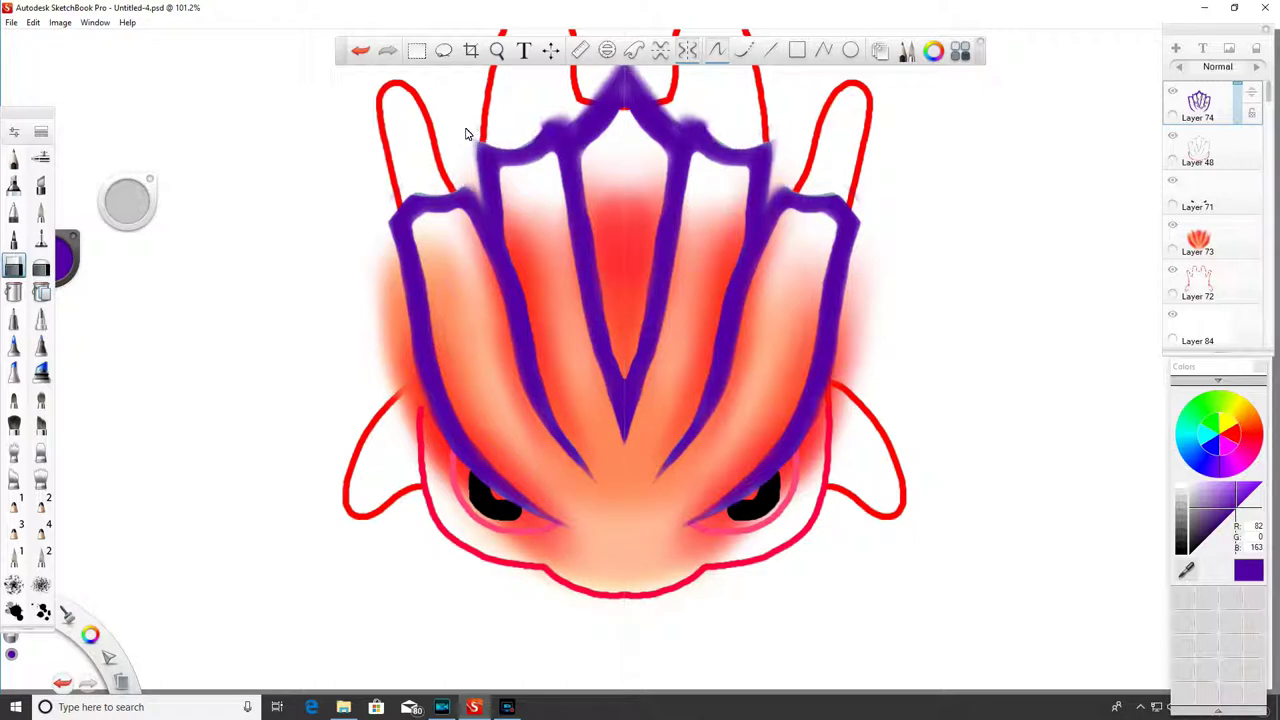
left_click_drag(577, 119, 618, 70)
left_click(607, 51)
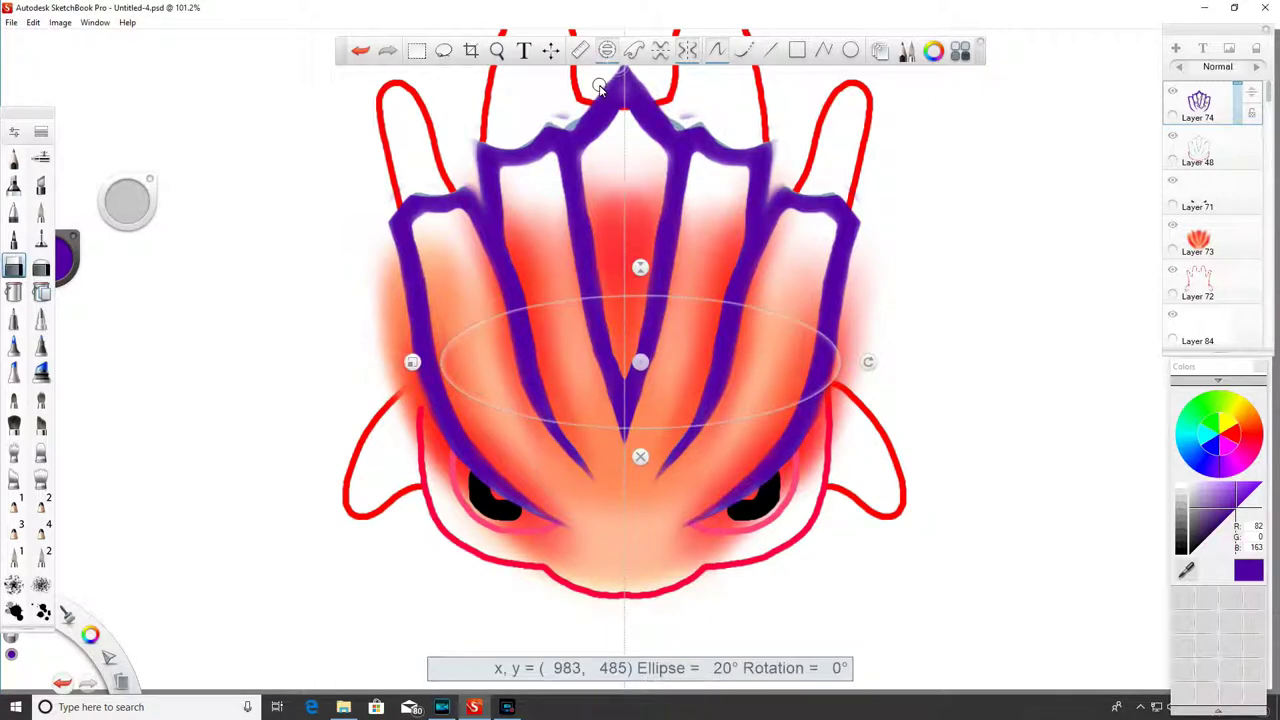
left_click(606, 53)
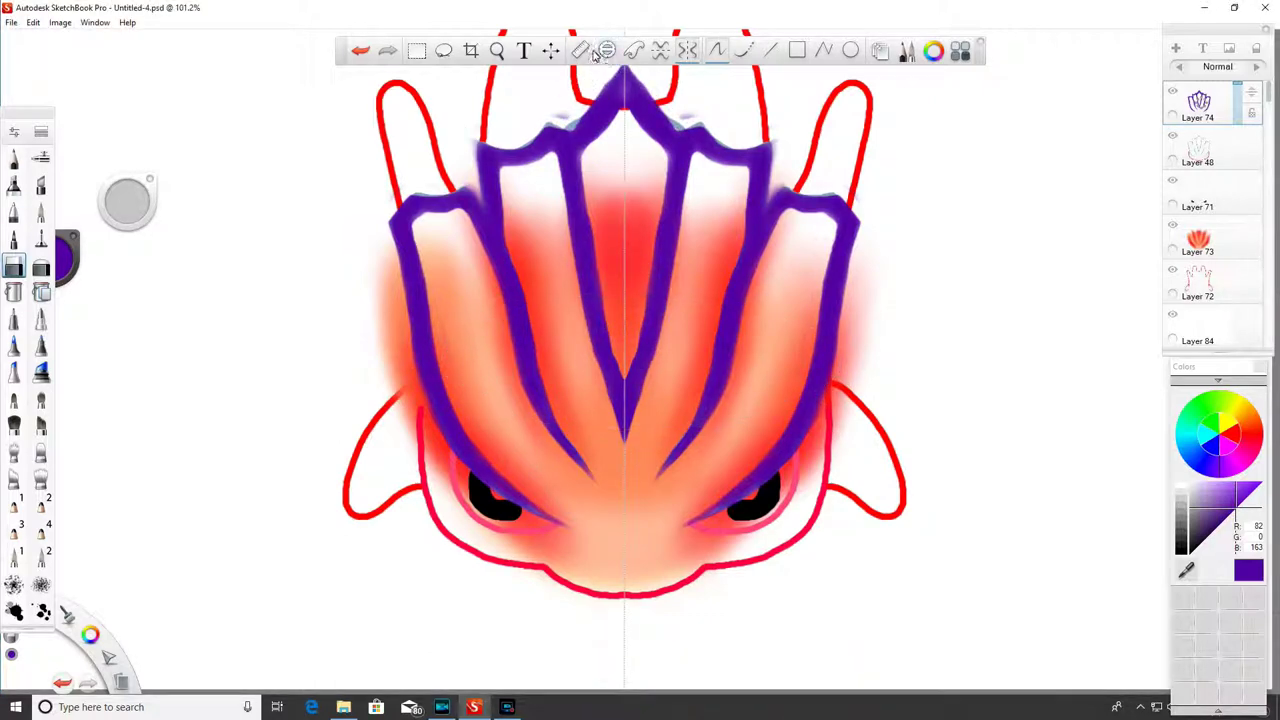
- Erase the orange-red shading on Layer 73 outside the outer crest plates and down beside the eyes, with mirror symmetry on
left_click(497, 51)
left_click_drag(577, 160, 567, 129)
left_click(687, 51)
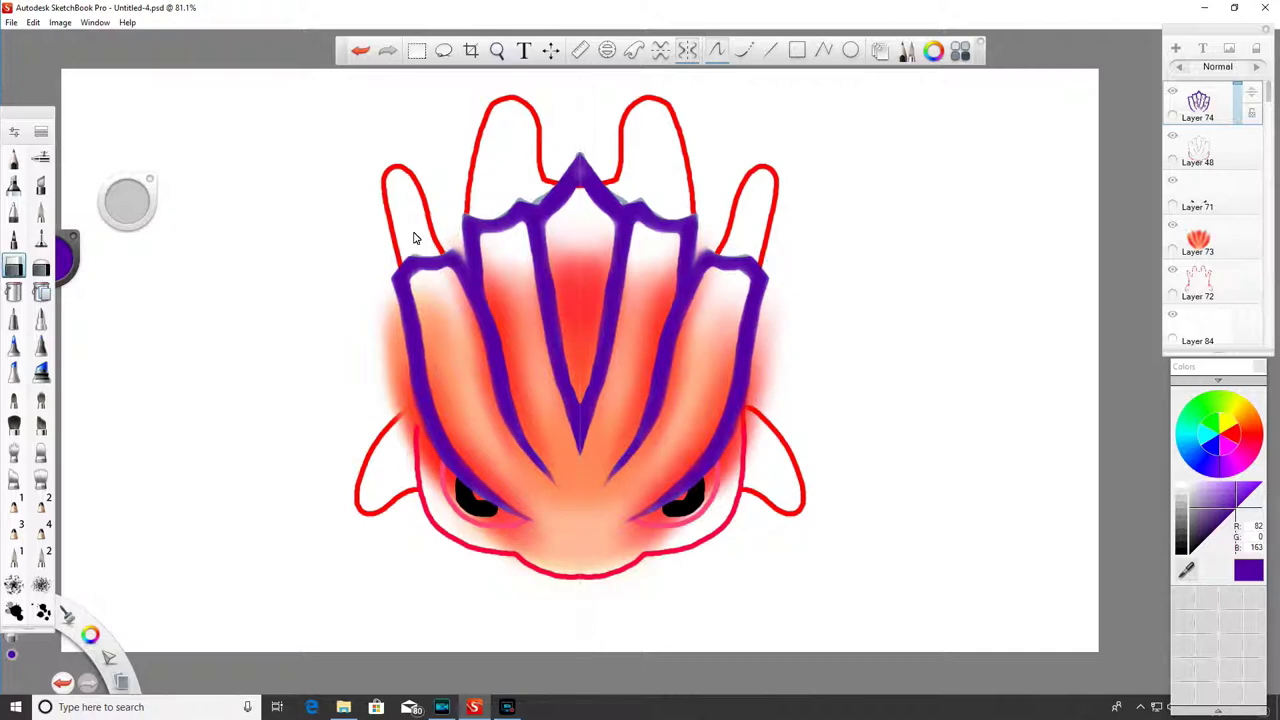
left_click_drag(146, 210, 136, 198)
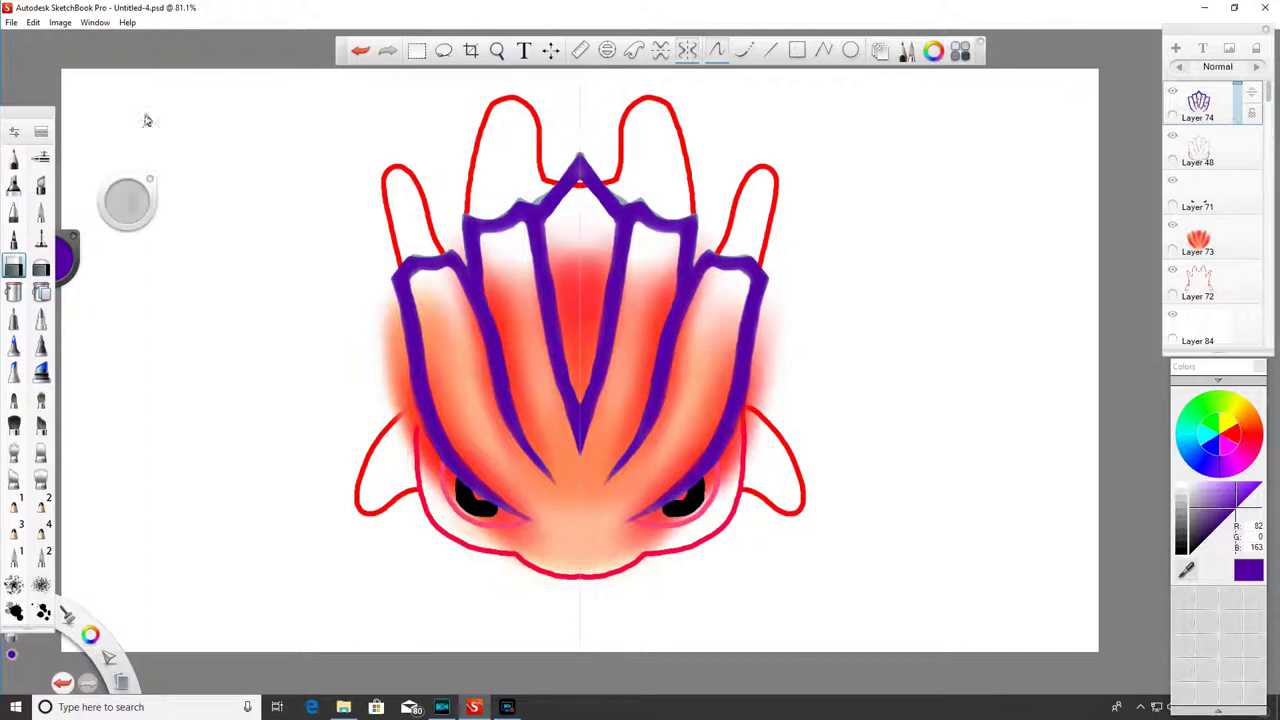
left_click(1205, 236)
mouse_move(375, 276)
left_mouse_down()
mouse_move(402, 374)
mouse_move(388, 345)
left_mouse_up()
left_click_drag(402, 430, 398, 346)
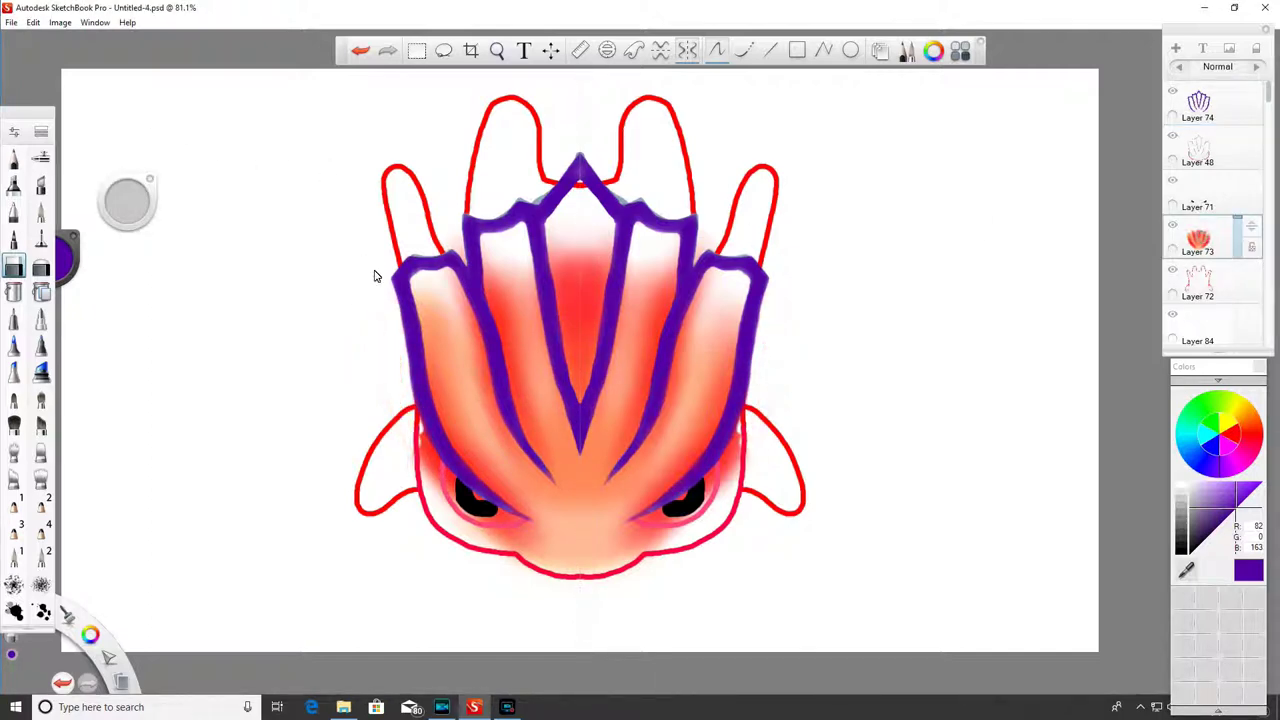
mouse_move(418, 470)
left_mouse_down()
mouse_move(422, 426)
mouse_move(438, 484)
mouse_move(440, 450)
mouse_move(436, 504)
mouse_move(451, 474)
mouse_move(517, 524)
left_mouse_up()
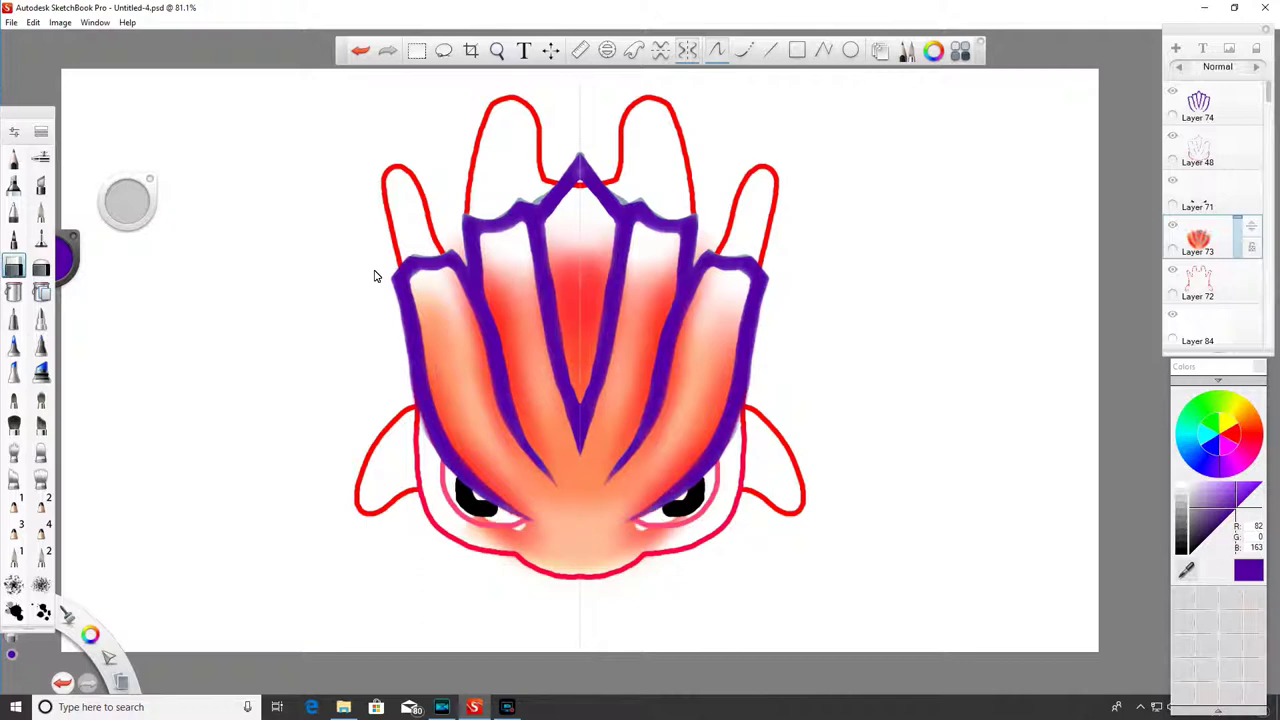
key("ctrl+z")
mouse_move(388, 308)
left_mouse_down()
mouse_move(409, 462)
mouse_move(448, 496)
left_mouse_up()
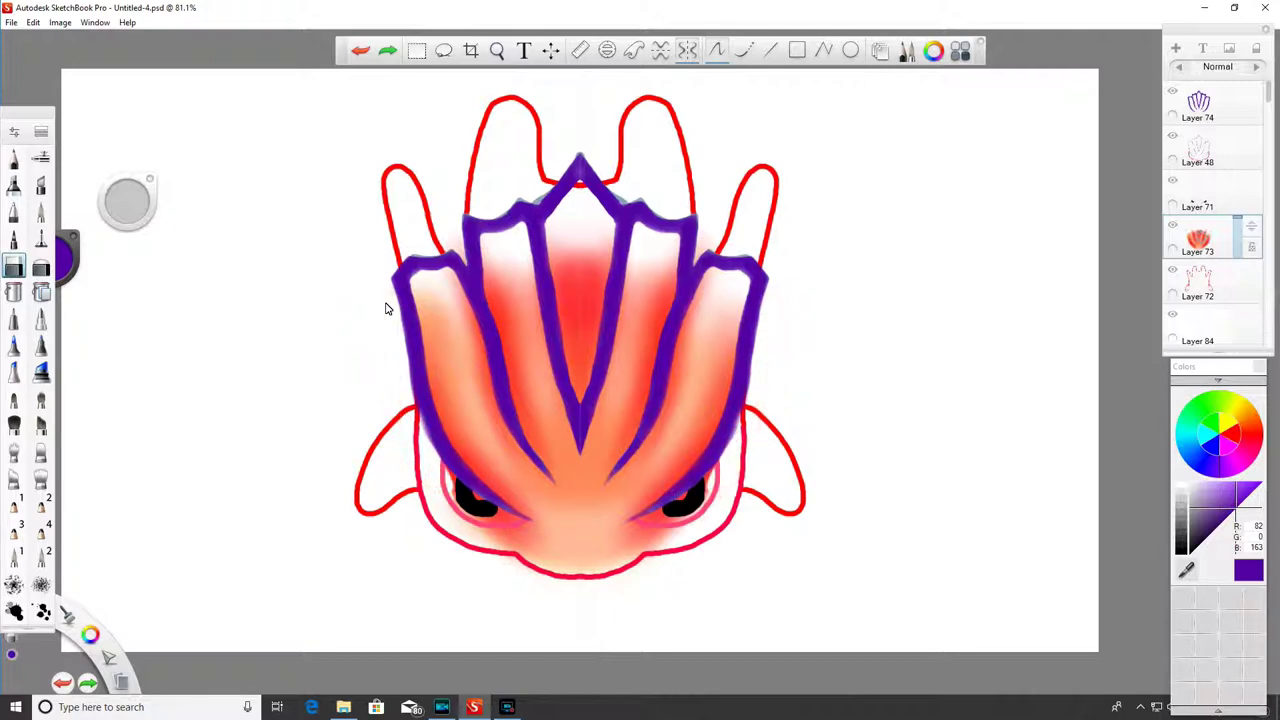
- Fade the remaining shading on Layer 73 around the eyes, cheeks and muzzle with the soft eraser
left_click(41, 265)
left_click_drag(127, 200, 132, 198)
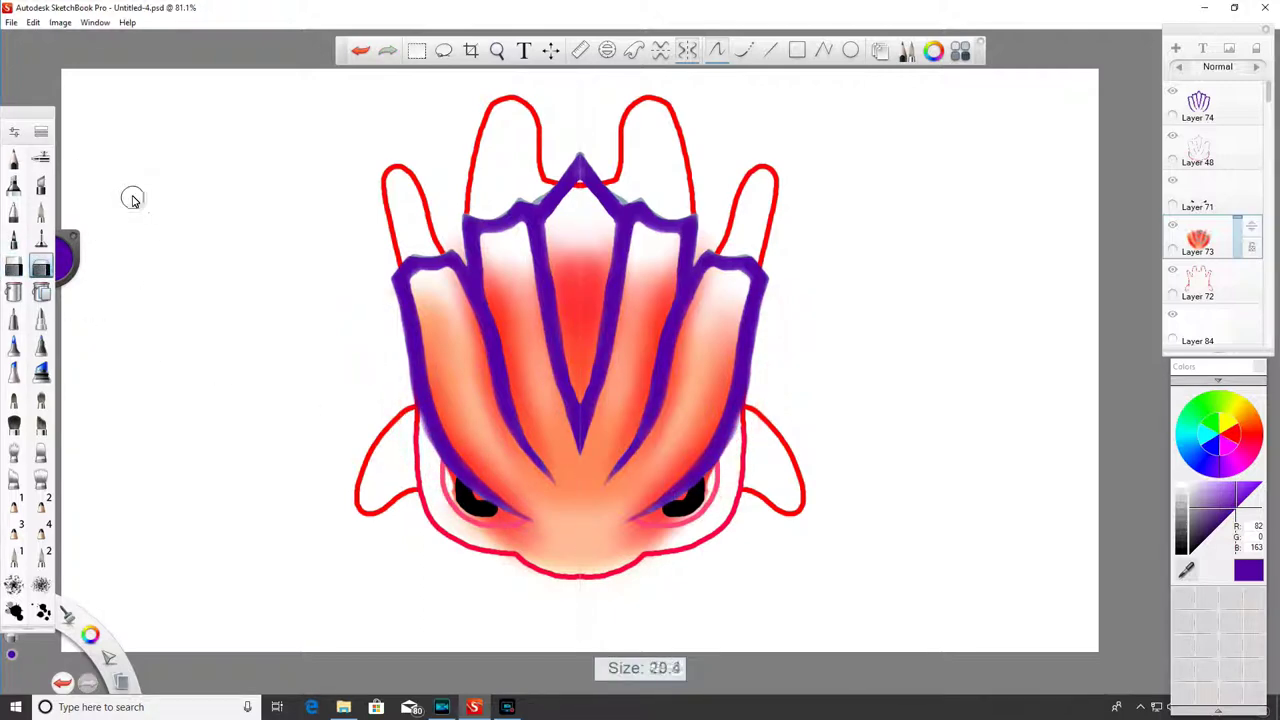
left_click_drag(431, 485, 454, 498)
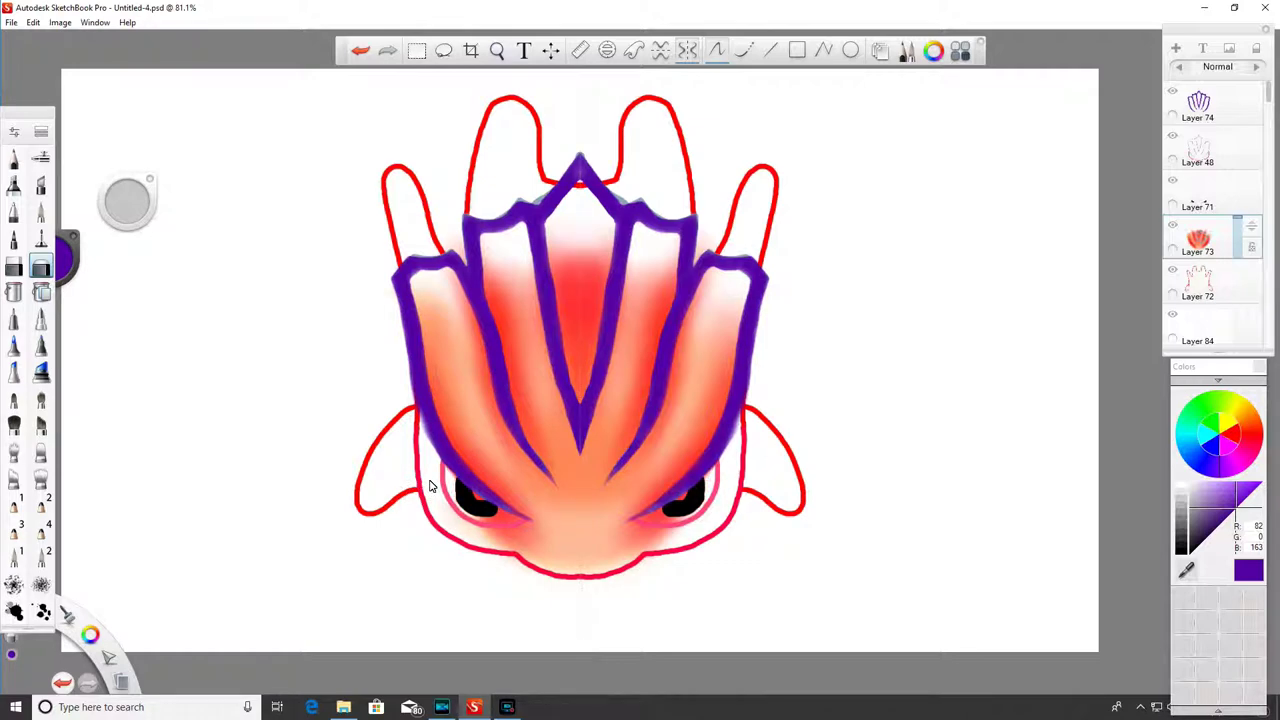
left_click_drag(128, 201, 139, 213)
mouse_move(496, 560)
left_mouse_down()
mouse_move(520, 533)
mouse_move(537, 553)
mouse_move(578, 553)
mouse_move(576, 539)
mouse_move(533, 532)
left_mouse_up()
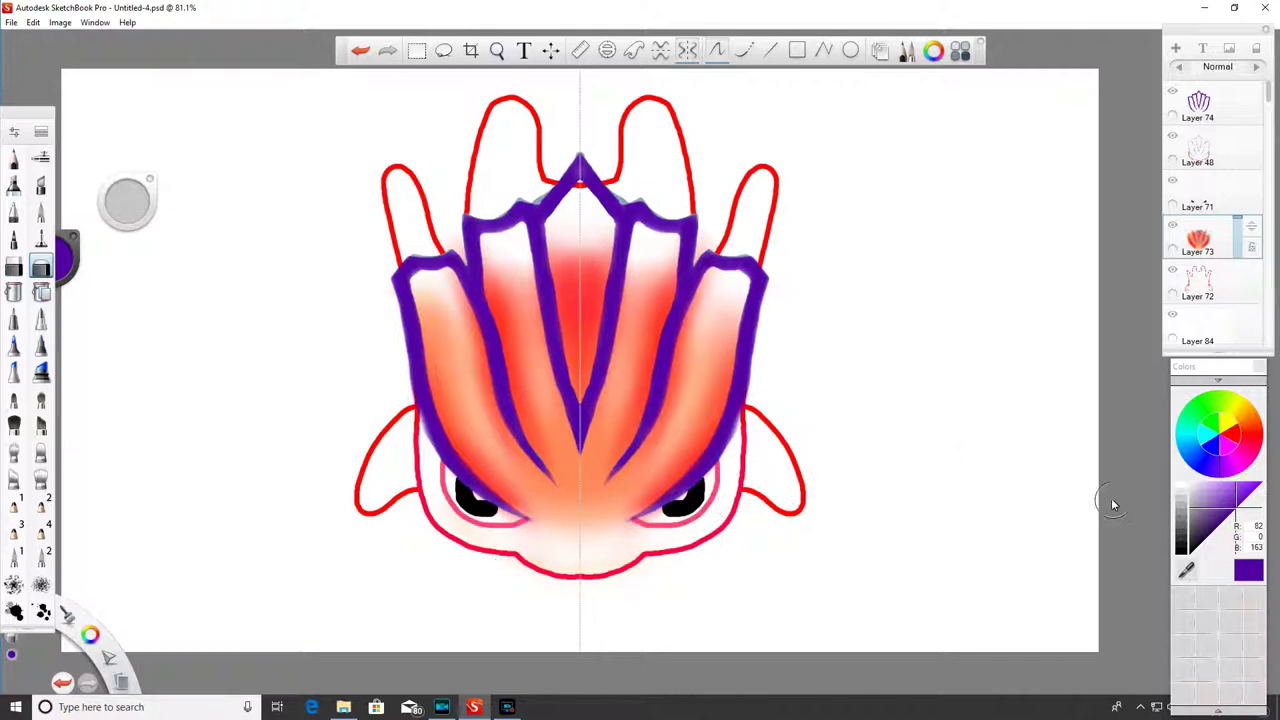
- Erase the leftover blue sketch lines around the upper crest plates on Layer 48 with a small hard eraser
left_click(1205, 145)
left_click(24, 261)
left_click_drag(129, 200, 125, 205)
left_click_drag(534, 192, 542, 178)
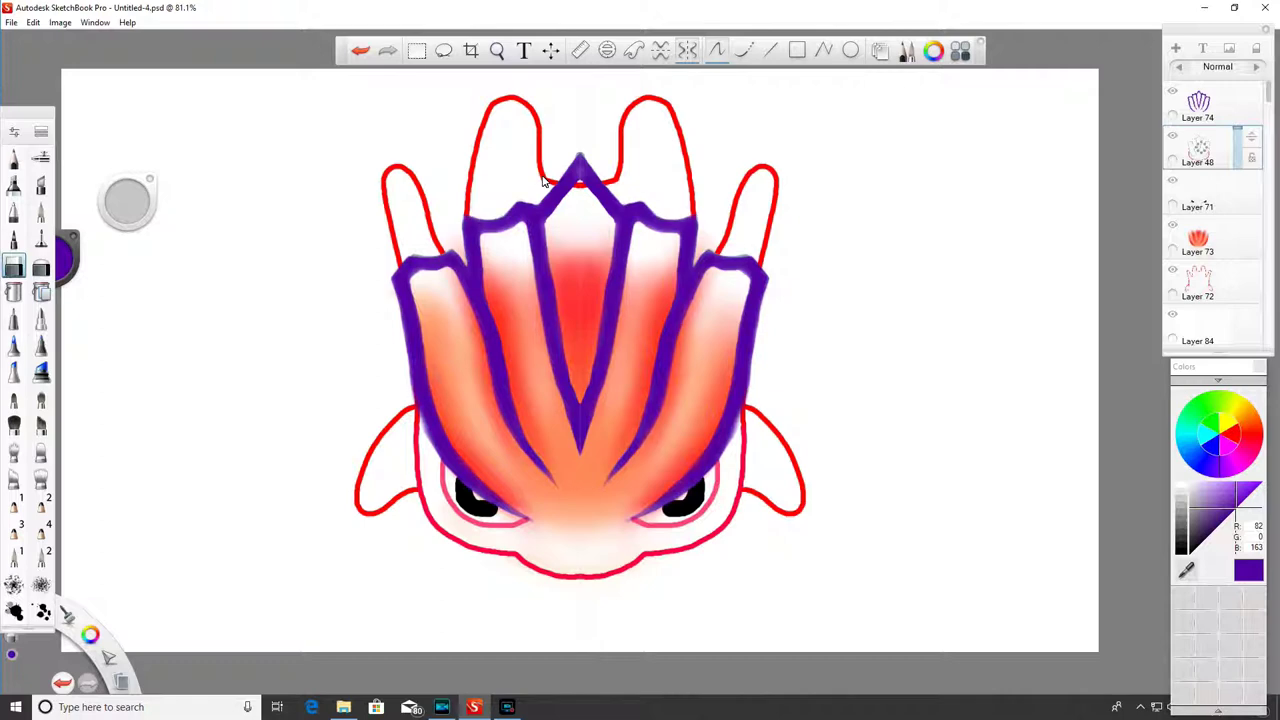
left_click_drag(543, 178, 539, 184)
left_click_drag(463, 252, 470, 238)
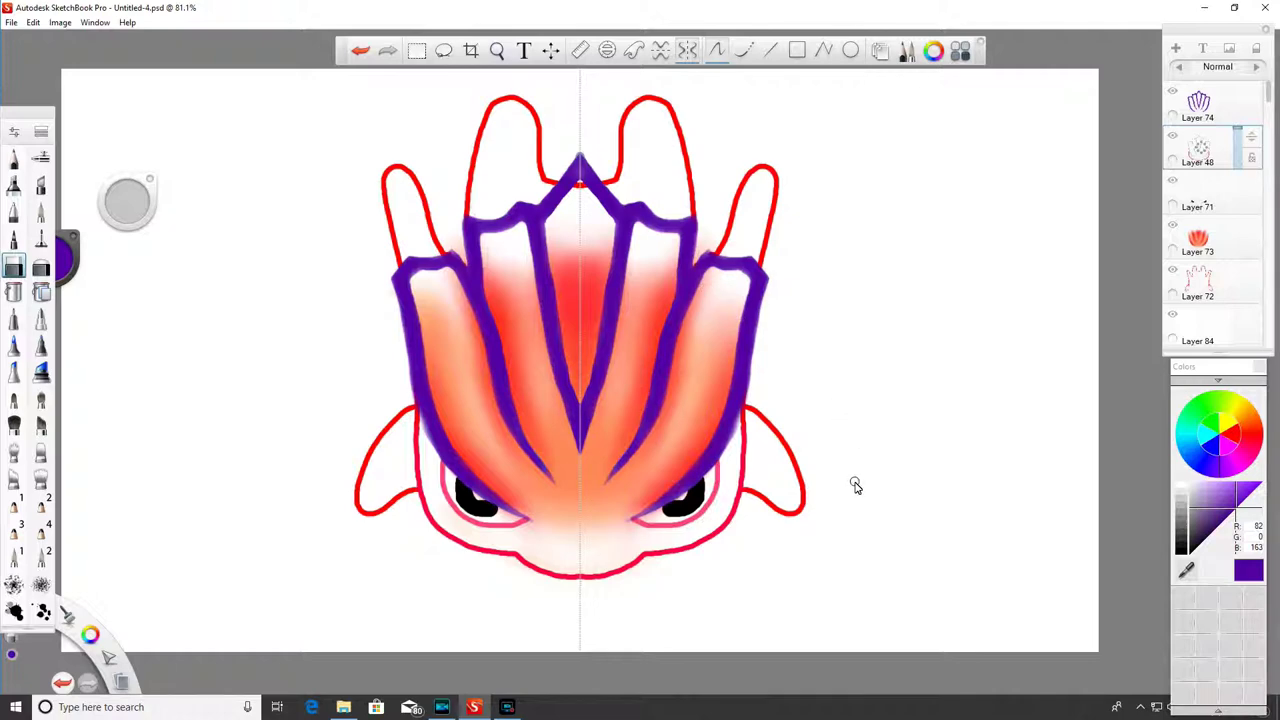
- Add a layer above Layer 71 and airbrush the tops of the outer and second pairs of crest plates blue (RGB 0, 131, 255)
left_click(1190, 450)
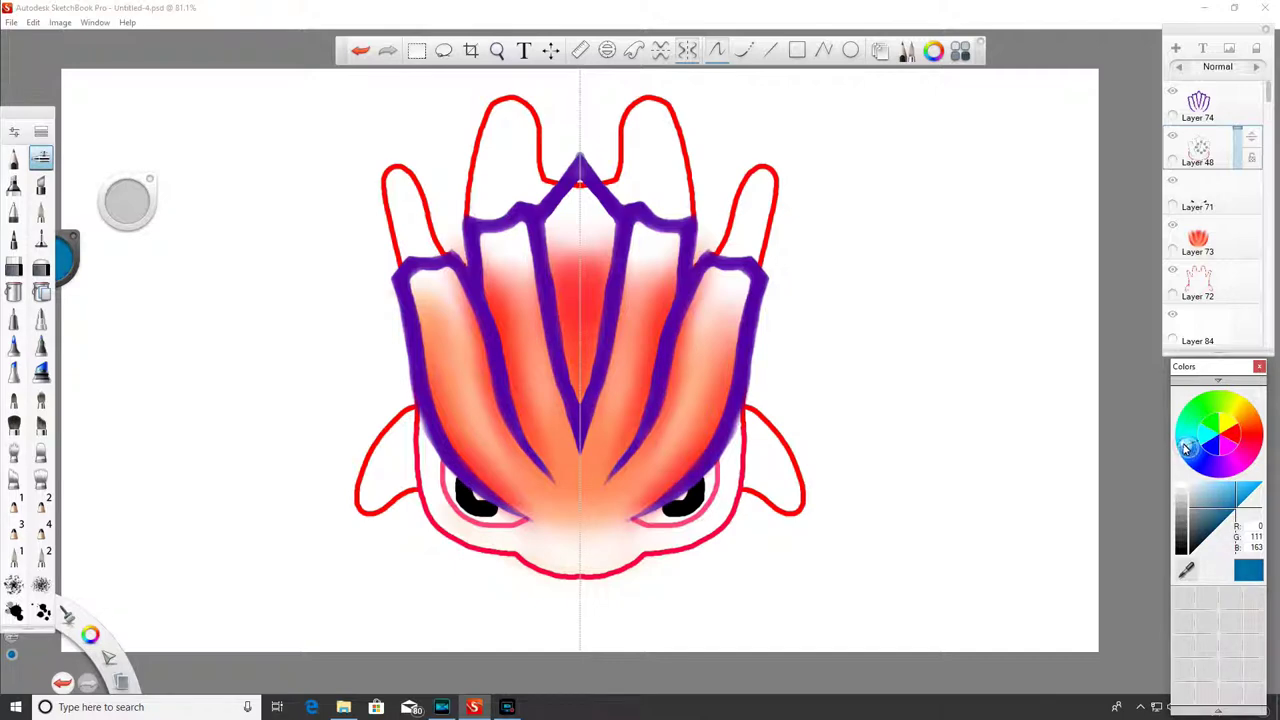
left_click(1210, 458)
left_click(1188, 456)
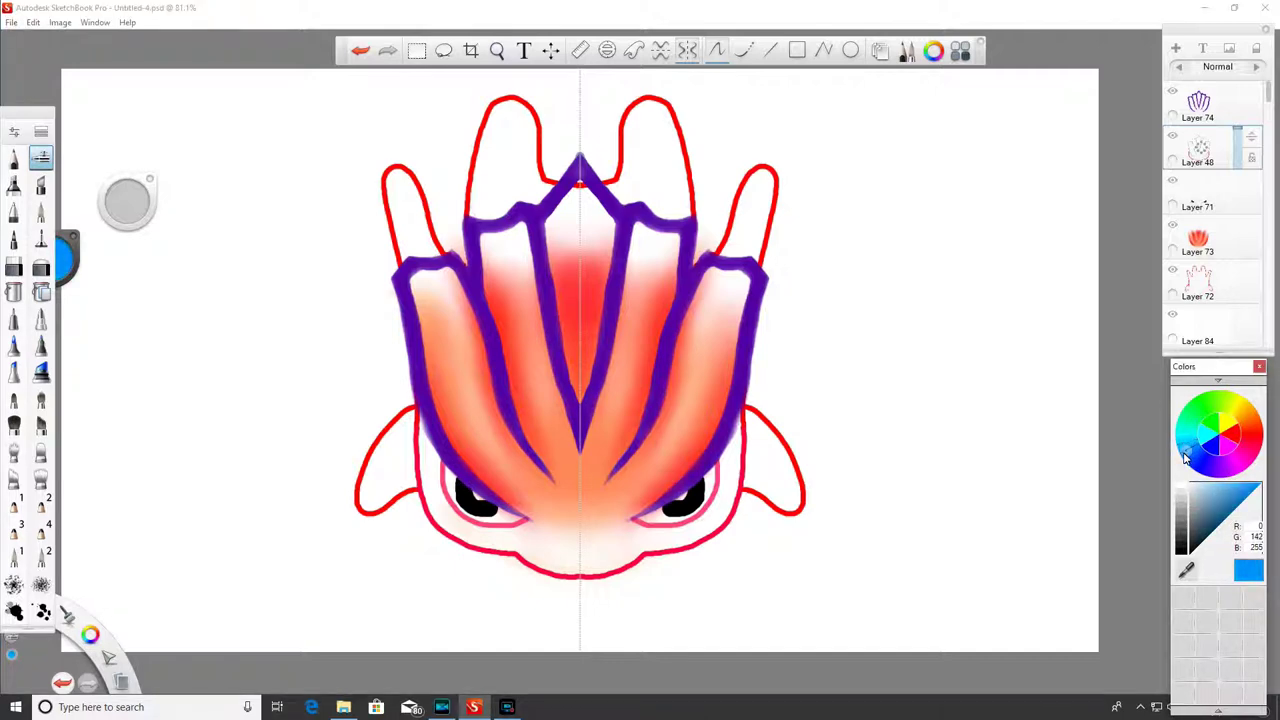
left_click(1207, 195)
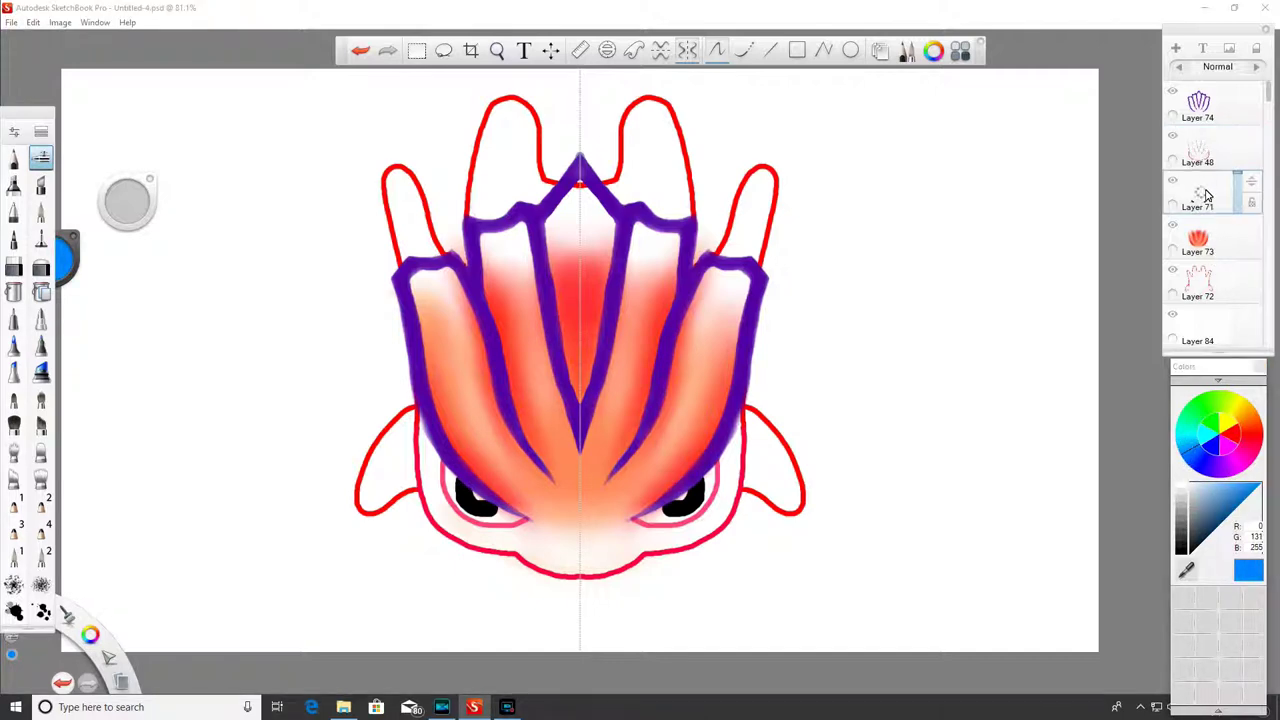
left_click(1177, 49)
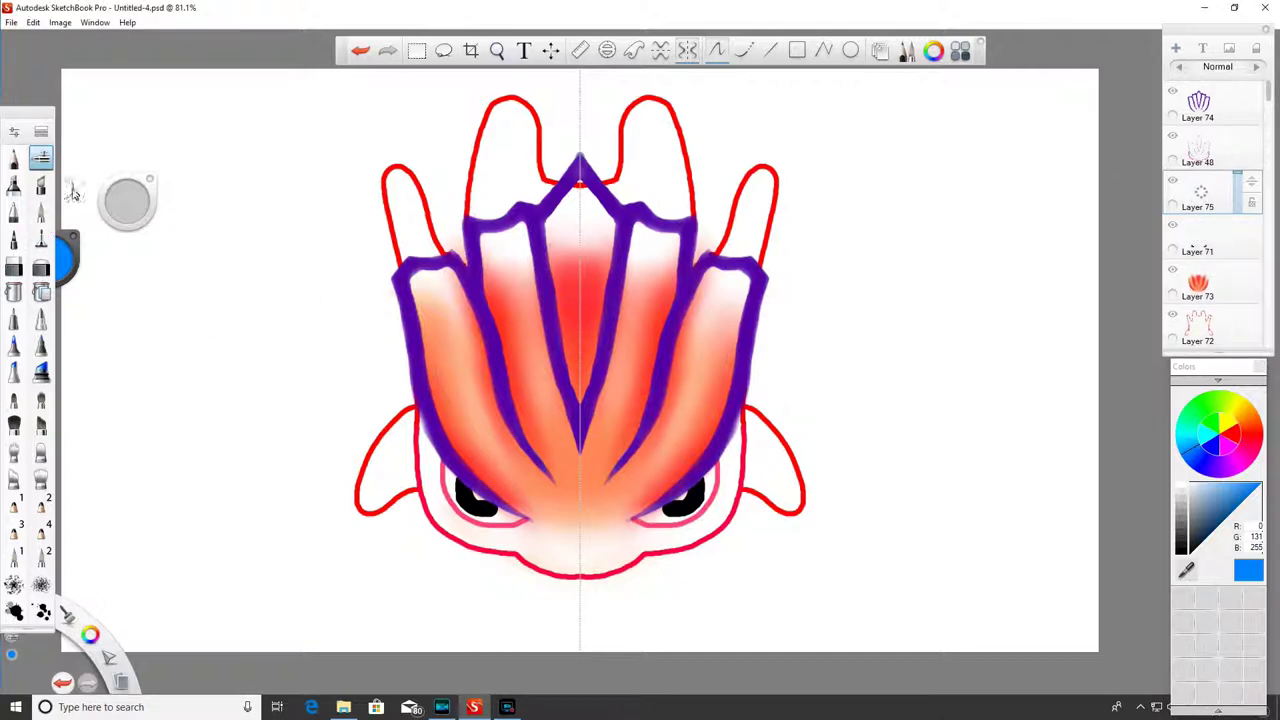
left_click_drag(486, 242, 492, 242)
left_click_drag(434, 287, 434, 287)
key("space")
left_click_drag(519, 293, 533, 261)
left_click(553, 259)
left_click_drag(391, 299, 408, 327)
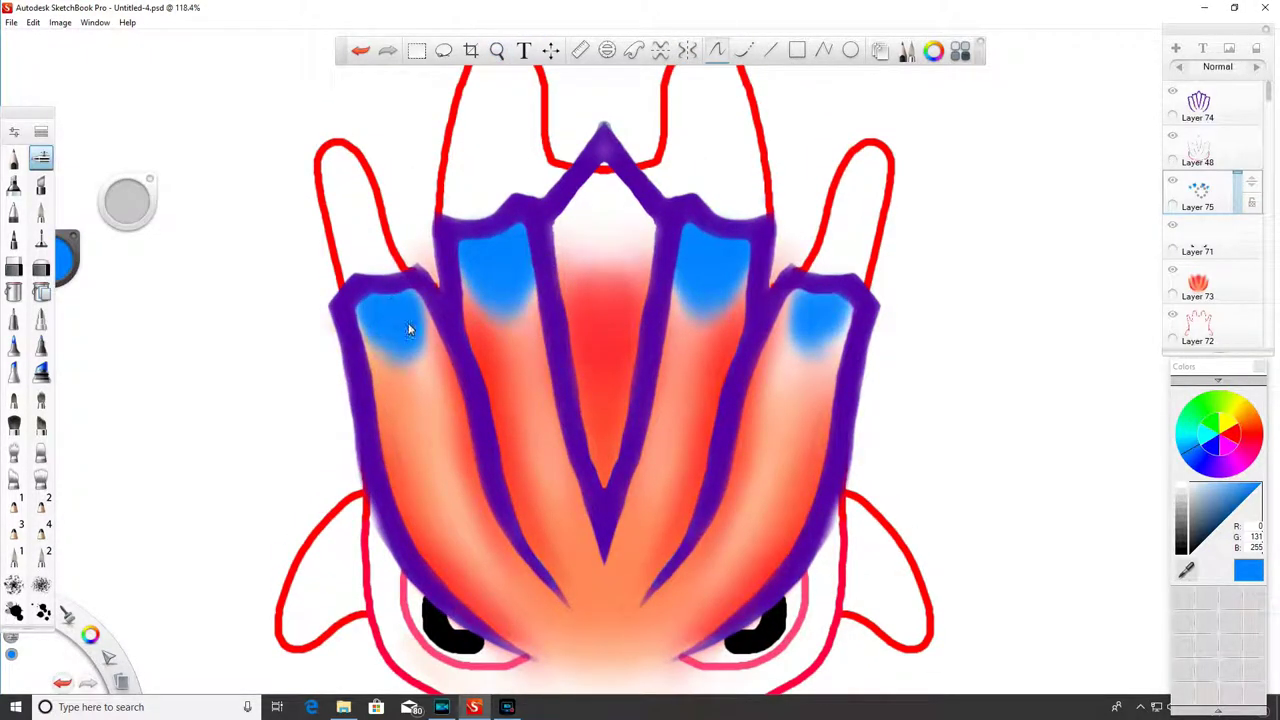
- Airbrush the upper part of the central crest plate in the same blue, filling it up to its peak
left_click_drag(585, 225, 601, 168)
mouse_move(606, 240)
left_mouse_down()
mouse_move(616, 262)
mouse_move(636, 248)
mouse_move(640, 258)
mouse_move(614, 290)
mouse_move(568, 270)
mouse_move(567, 281)
left_mouse_up()
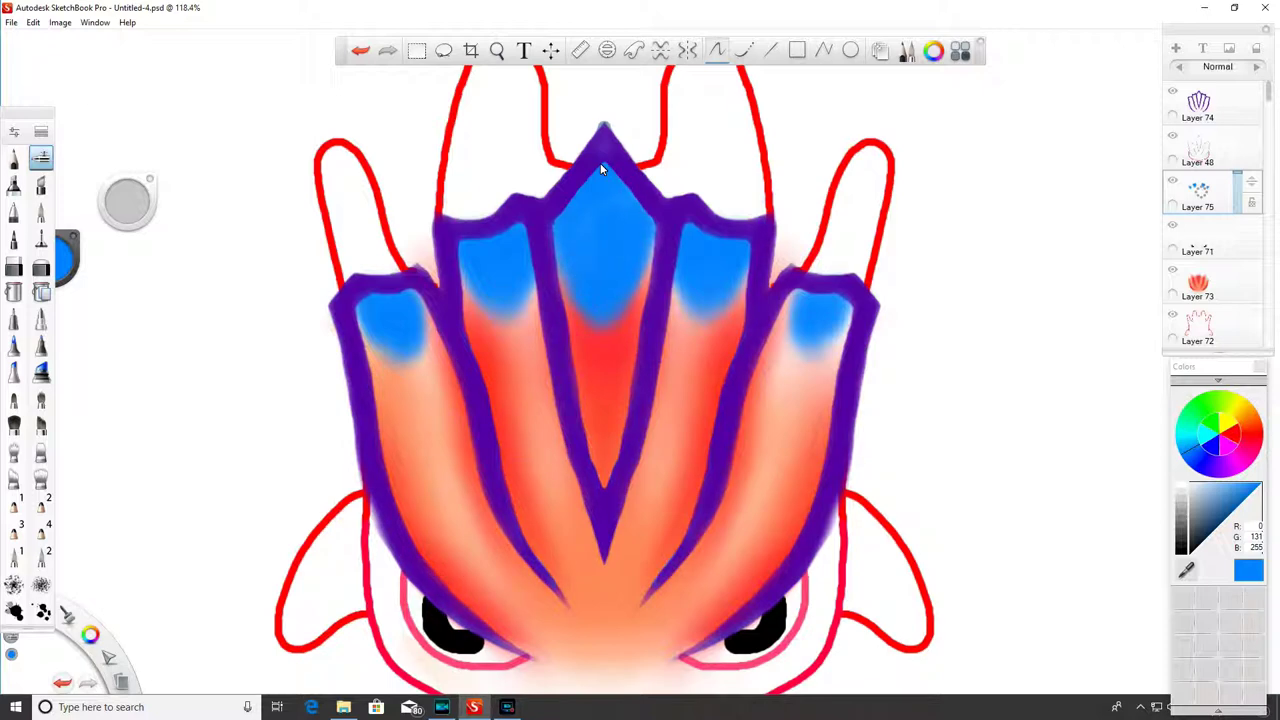
left_click_drag(651, 239, 652, 253)
- Highlight all five blue plate tips with lighter blue (RGB 0, 191, 255) and pale blue (RGB 146, 228, 255), mirrored symmetrically
left_click(1186, 448)
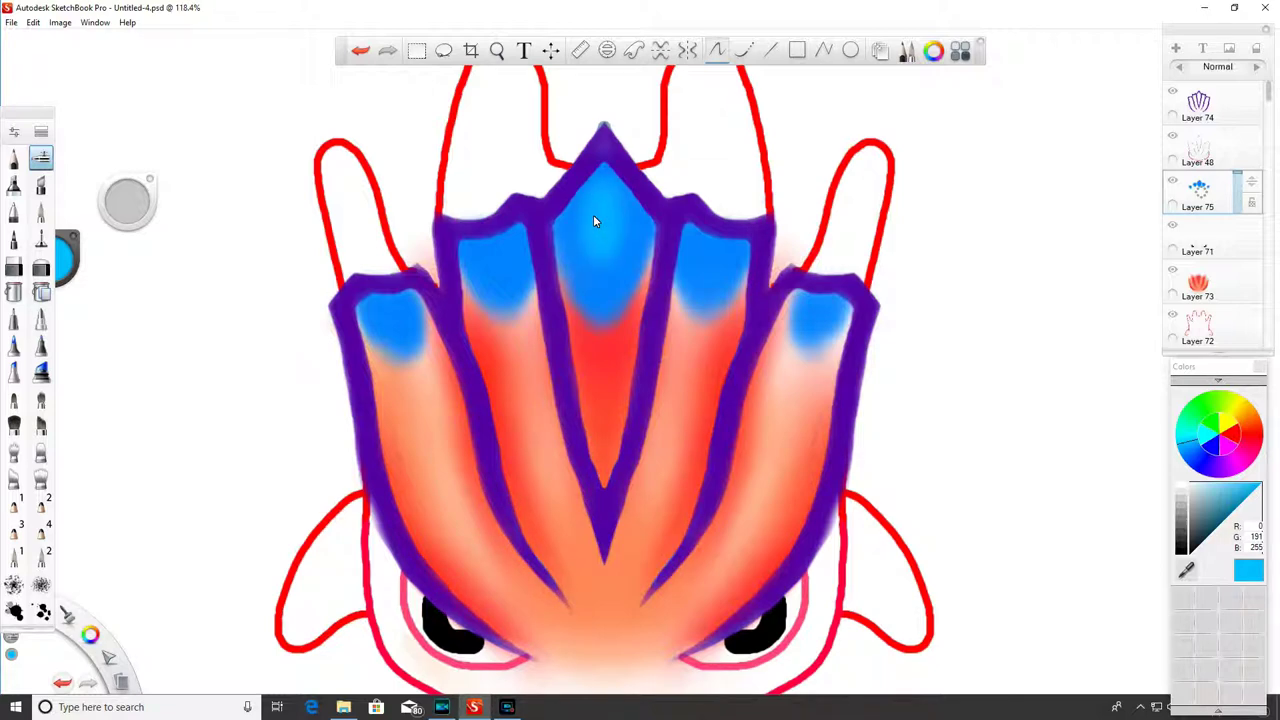
left_click(687, 50)
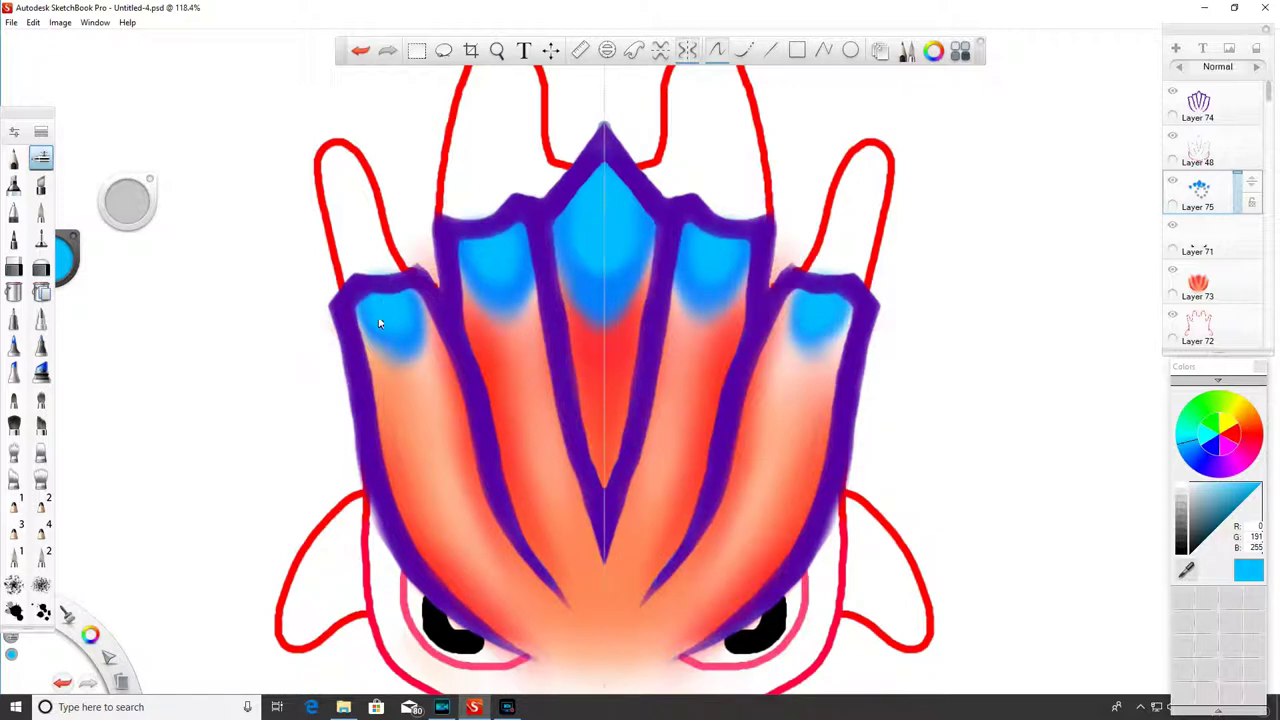
left_click(1214, 490)
left_click_drag(605, 230, 596, 197)
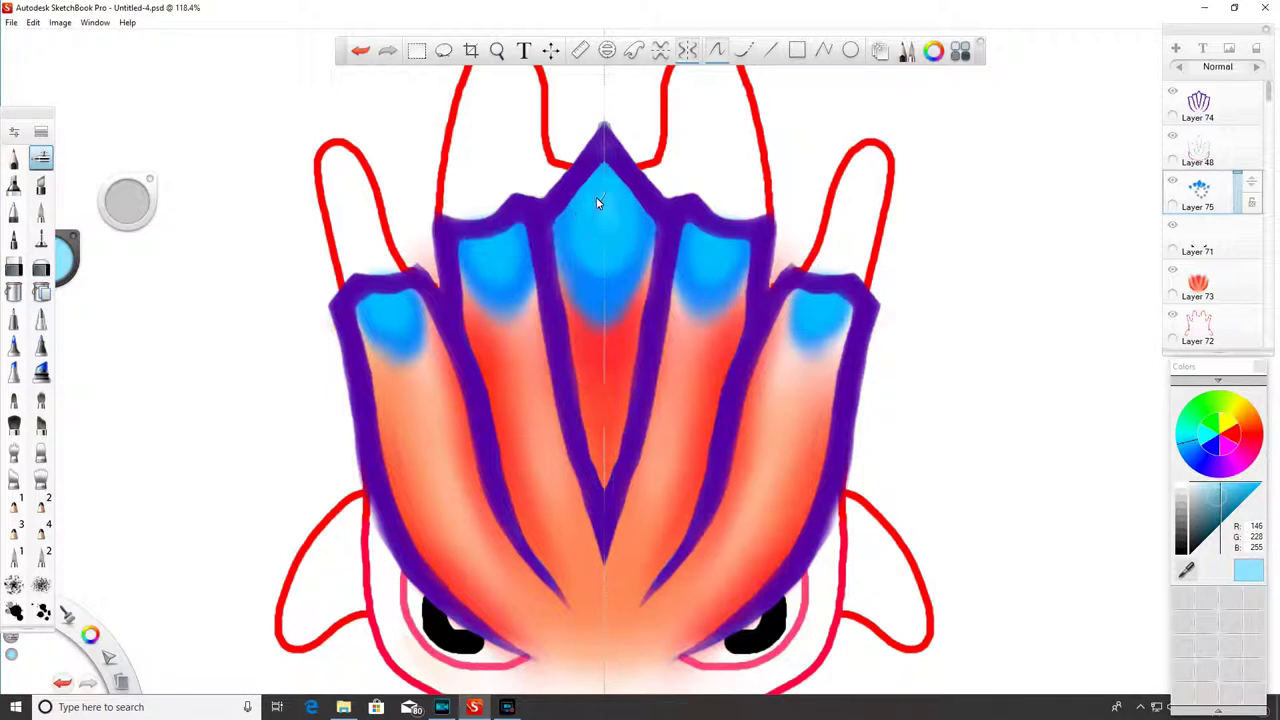
left_click_drag(501, 232, 490, 238)
left_click_drag(388, 302, 387, 307)
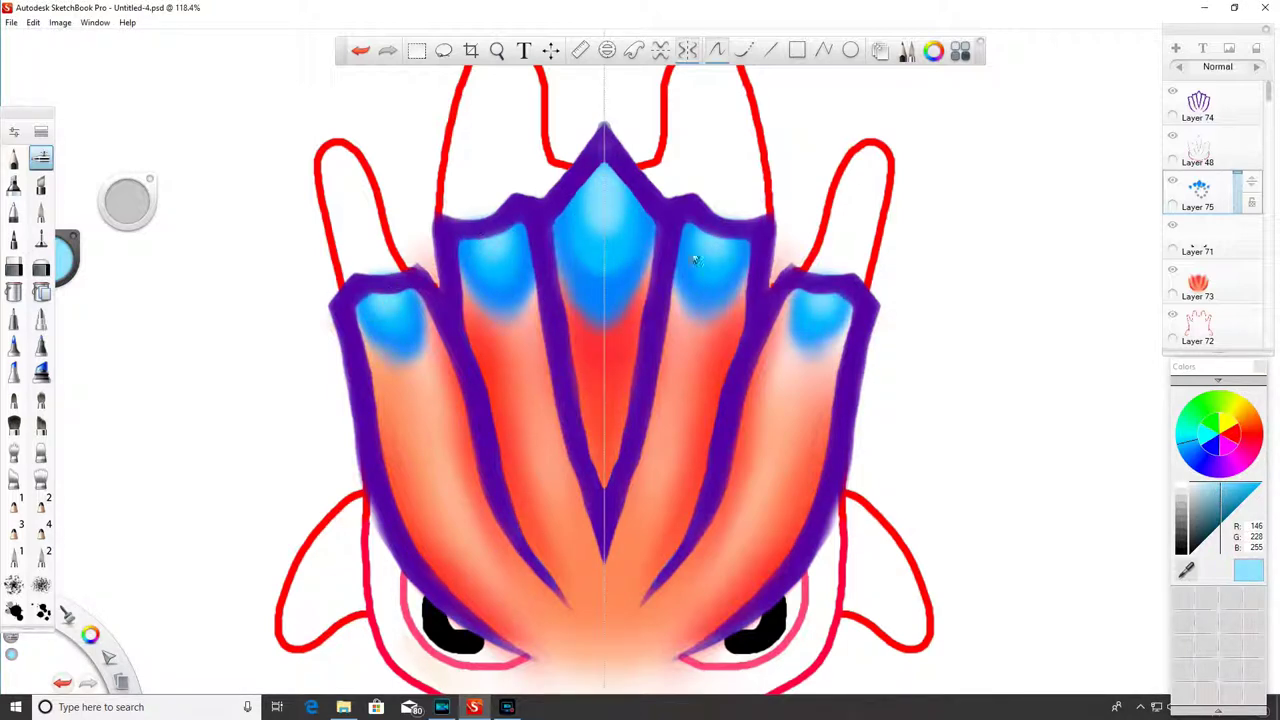
mouse_move(601, 205)
left_mouse_down()
mouse_move(600, 177)
mouse_move(600, 198)
left_mouse_up()
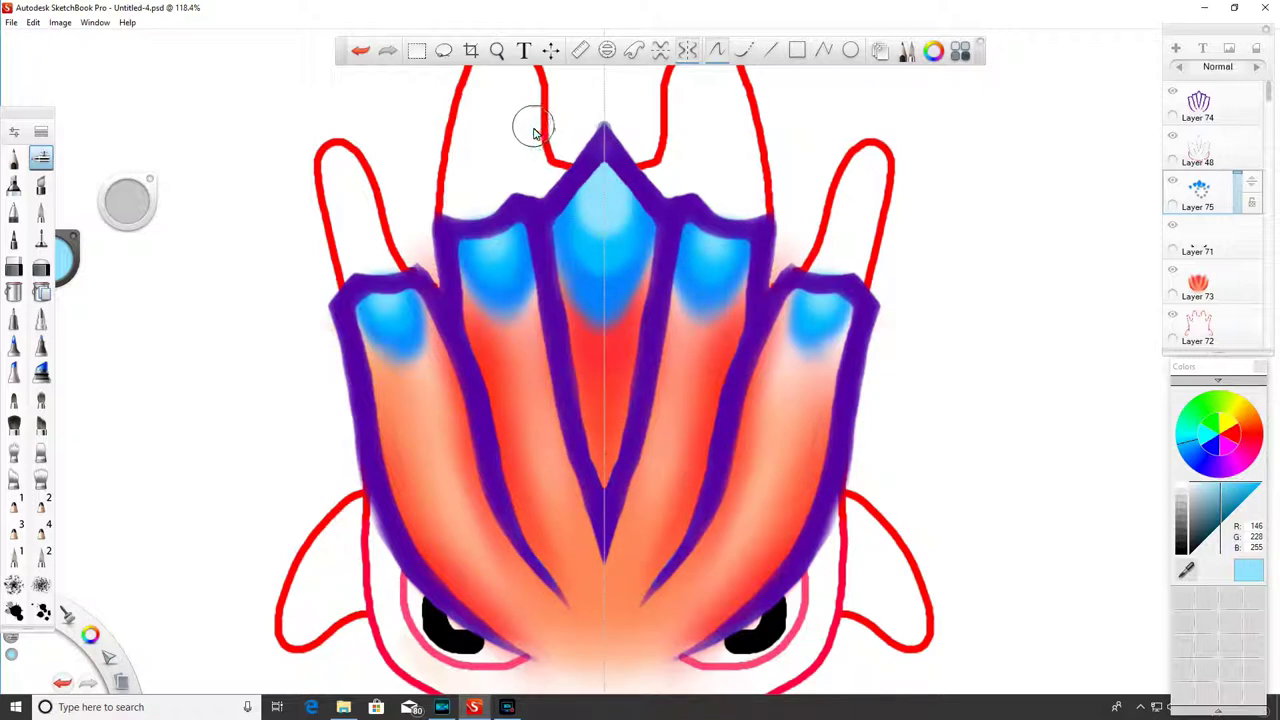
- Erase the remaining sketch line traces around the crest's peak and upper edges on Layer 48
left_click(1217, 143)
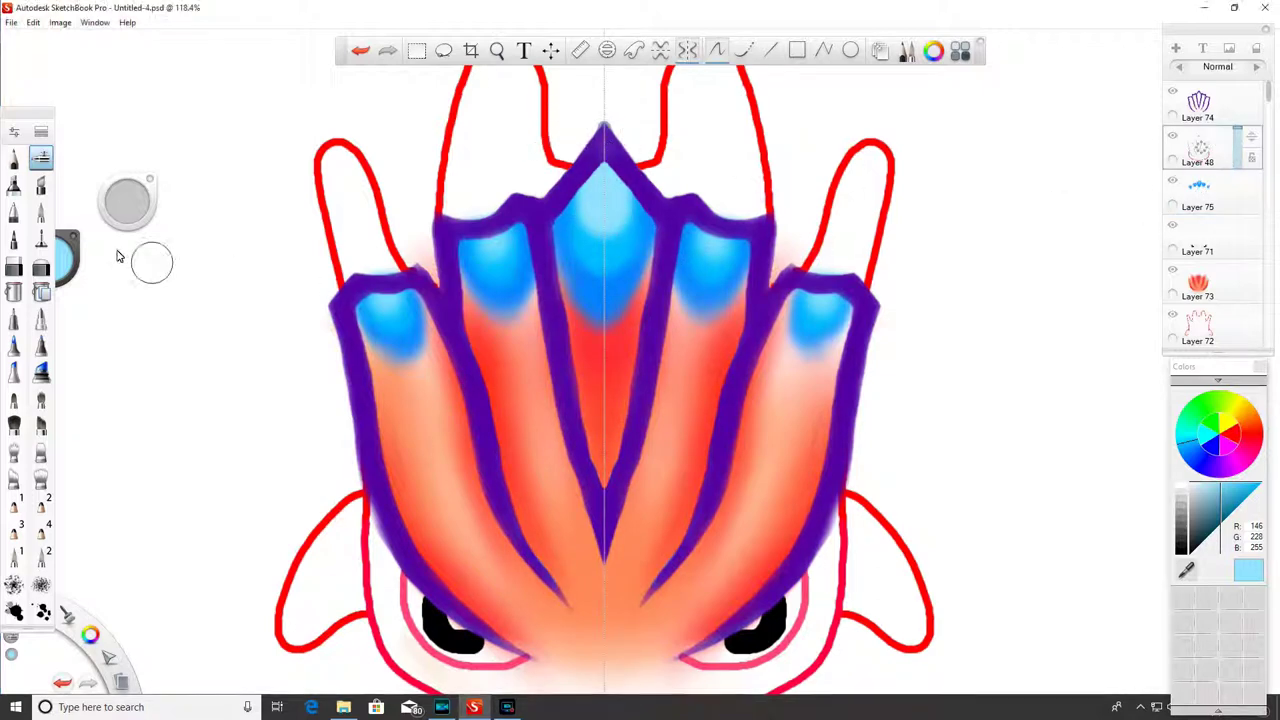
left_click(14, 268)
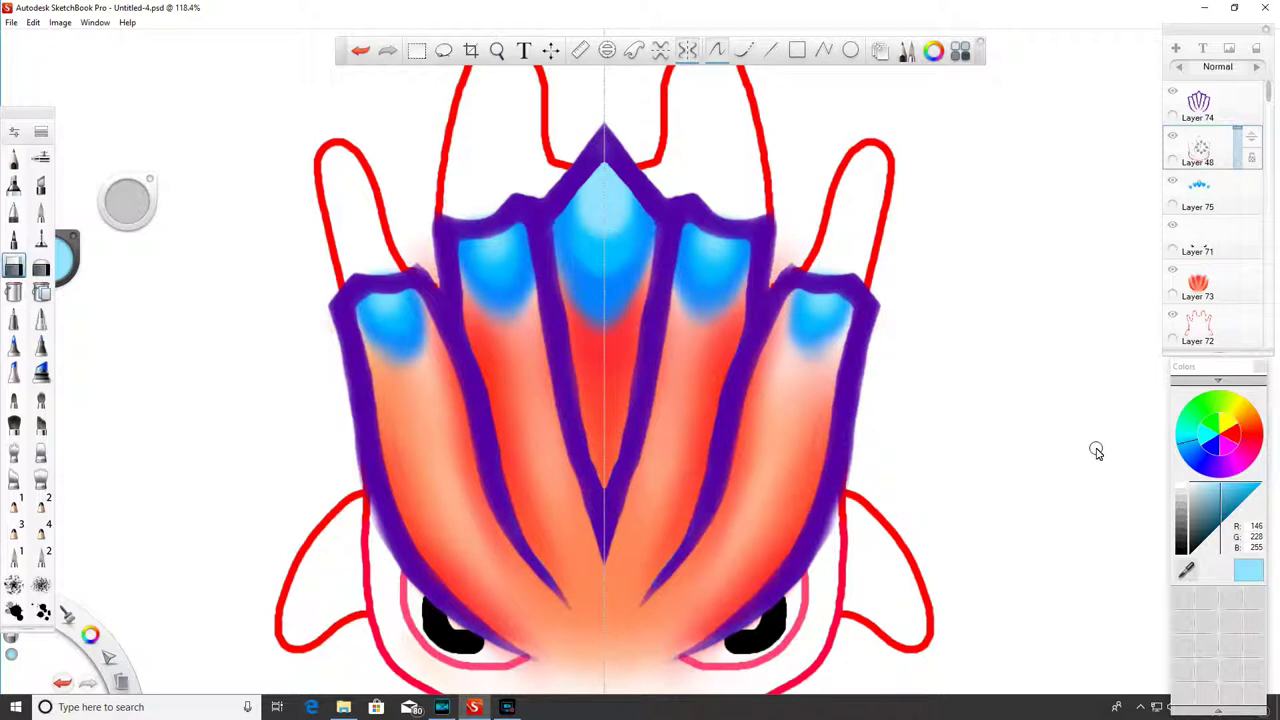
- Add a layer above Layer 73 and set up the airbrush with pink (RGB 255, 72, 150)
left_click(1205, 234)
left_click(1213, 295)
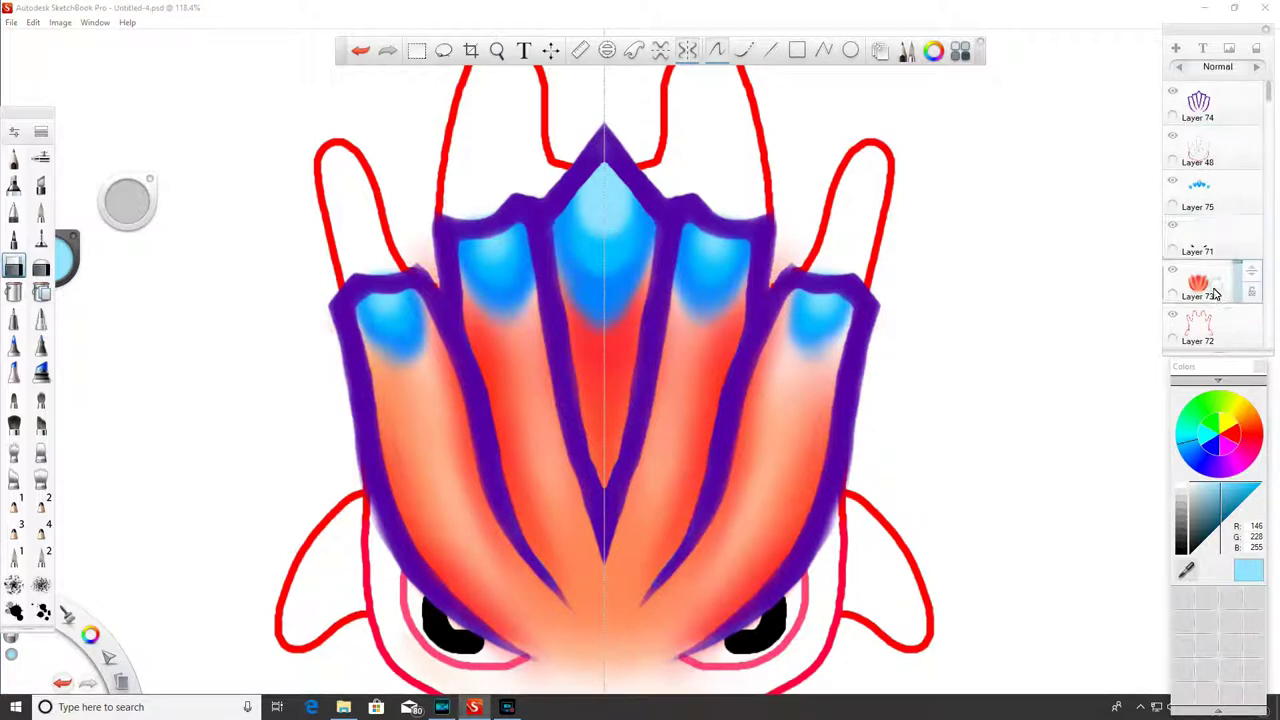
left_click(1177, 49)
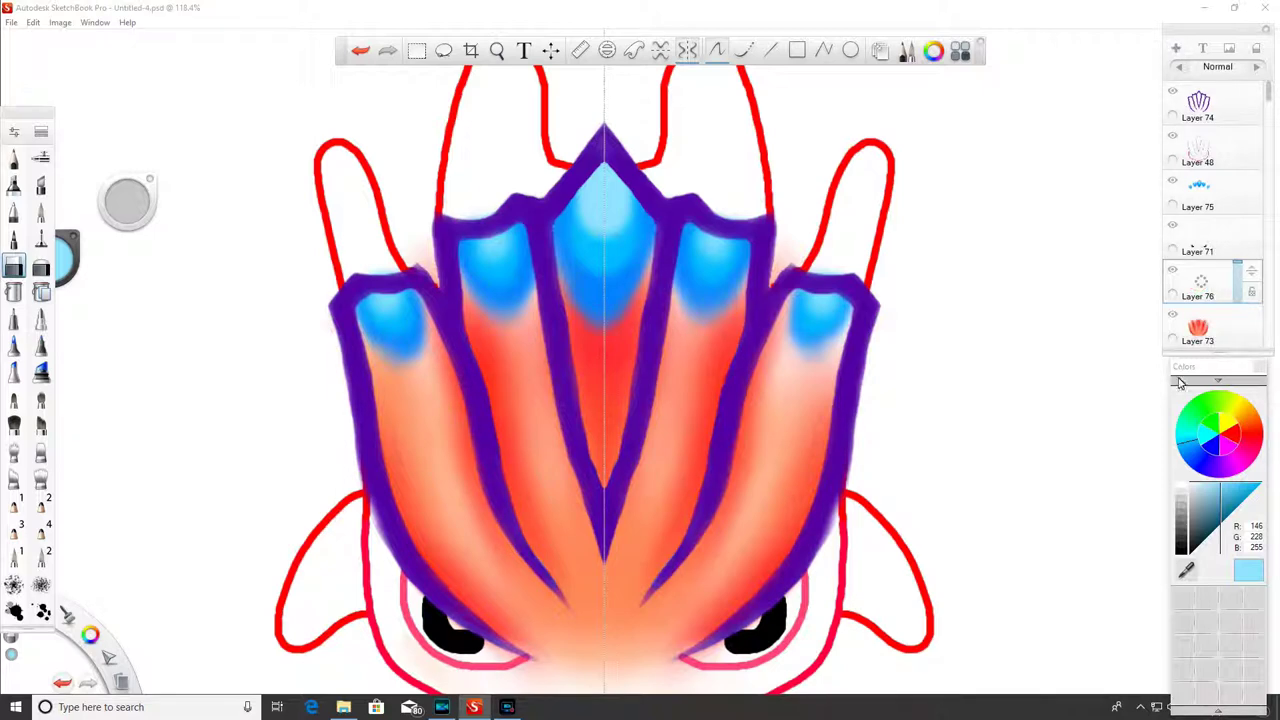
left_click(1238, 436)
left_click(41, 157)
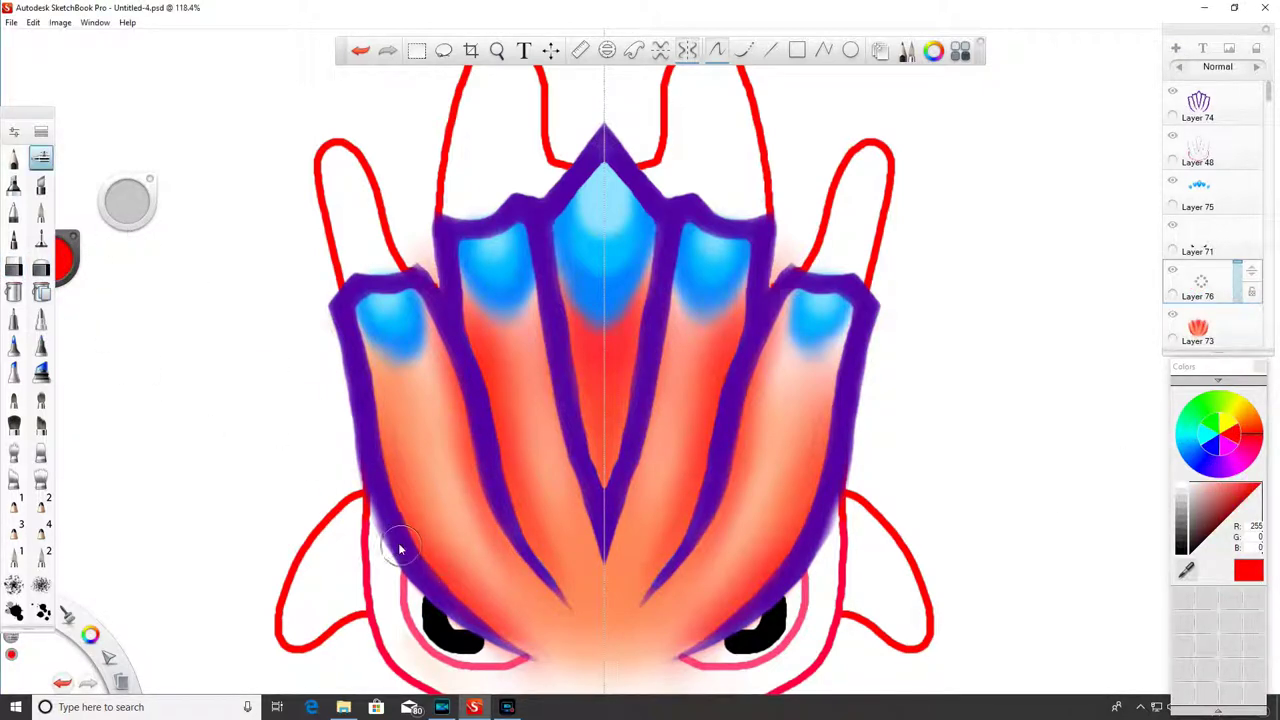
left_click(497, 50)
mouse_move(528, 108)
left_mouse_down()
mouse_move(571, 206)
mouse_move(603, 238)
mouse_move(588, 262)
left_mouse_up()
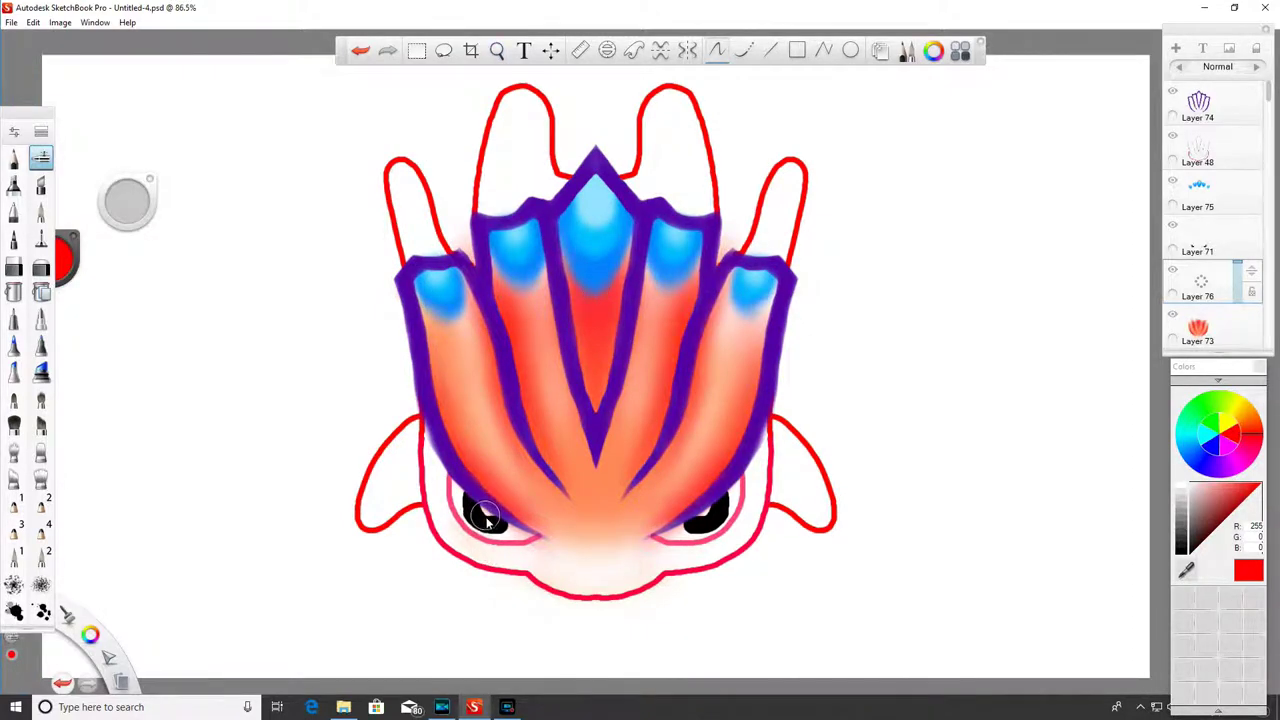
left_click(1252, 452)
left_click(1243, 492)
mouse_move(412, 425)
left_mouse_down()
mouse_move(432, 495)
mouse_move(415, 400)
mouse_move(475, 550)
mouse_move(440, 495)
left_mouse_up()
left_click_drag(126, 201, 158, 205)
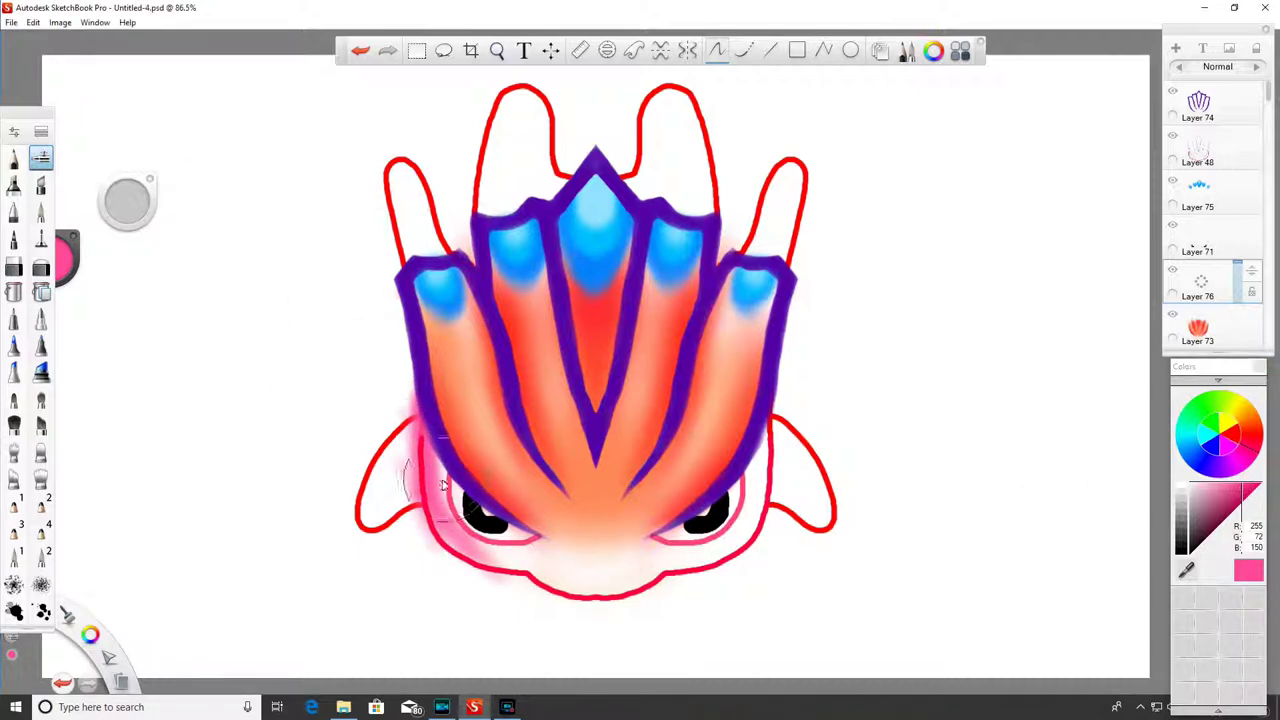
mouse_move(443, 484)
left_mouse_down()
mouse_move(400, 480)
mouse_move(385, 440)
mouse_move(370, 520)
mouse_move(439, 452)
mouse_move(500, 540)
mouse_move(530, 560)
mouse_move(590, 558)
left_mouse_up()
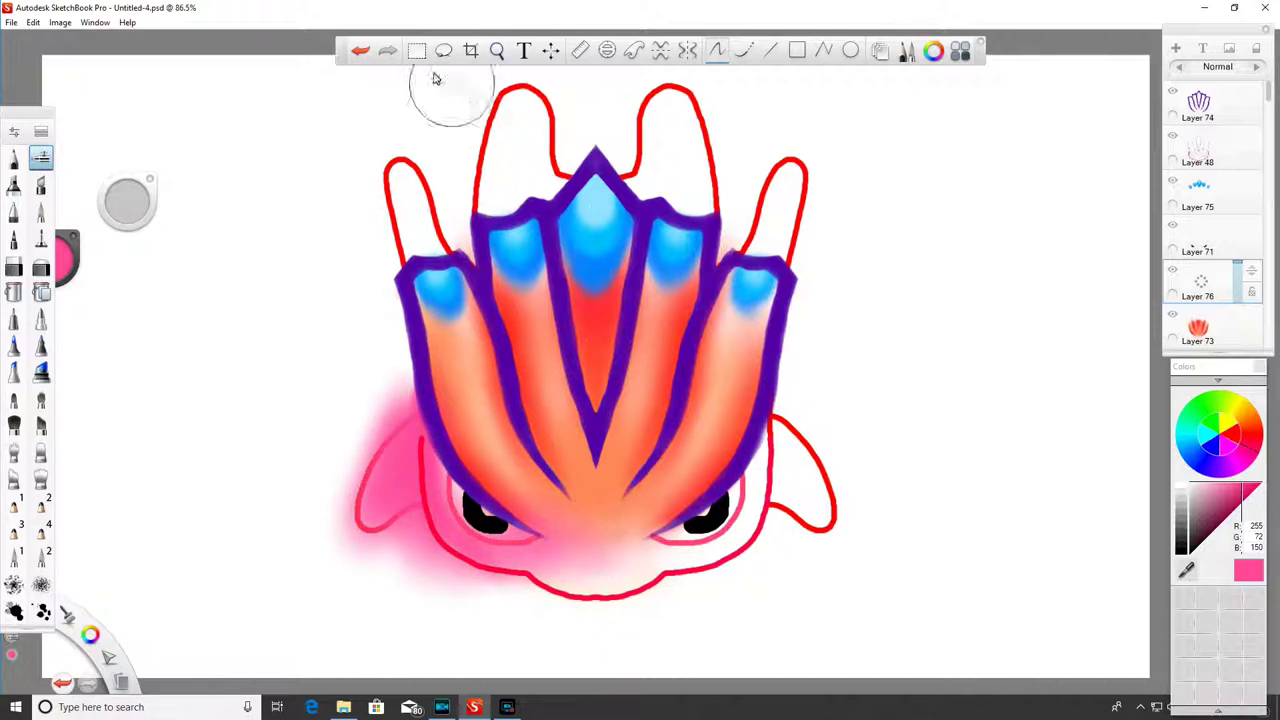
left_click(360, 50)
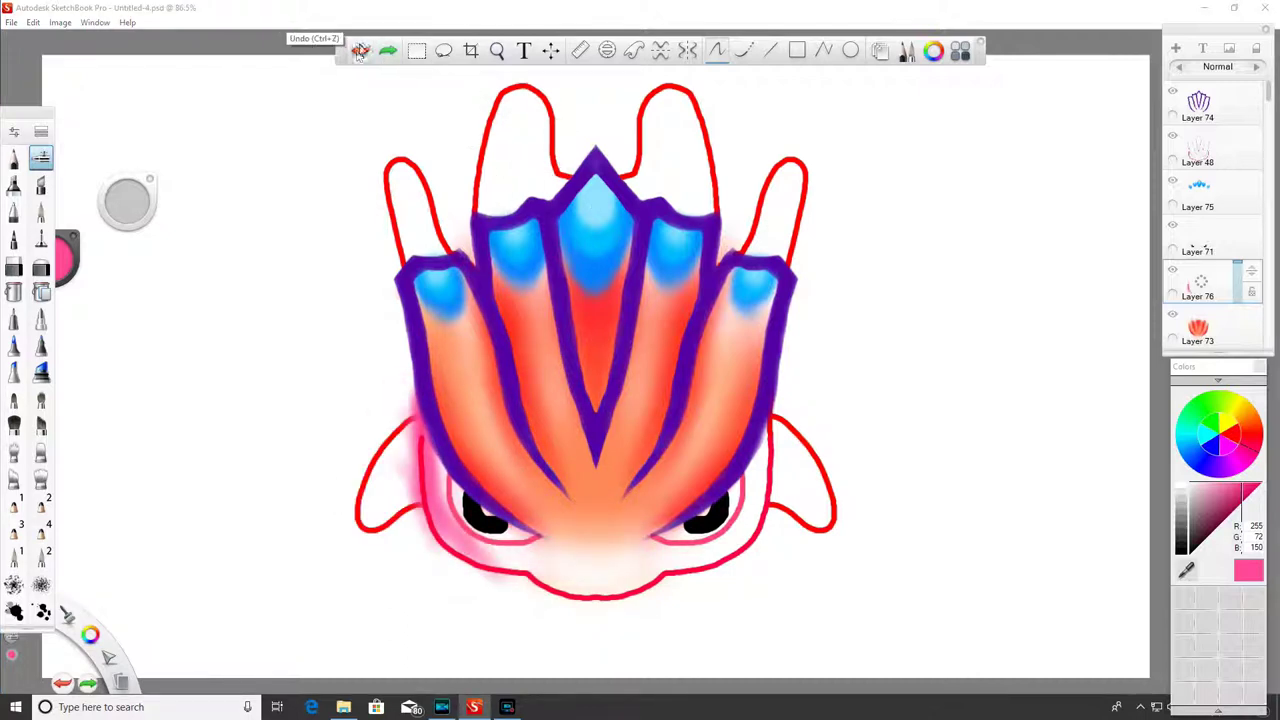
left_click(360, 50)
- With mirror symmetry on, airbrush the face and side fins pink and the centre of the muzzle pale pink (RGB 255, 197, 222)
left_click(687, 51)
mouse_move(408, 428)
left_mouse_down()
mouse_move(385, 500)
mouse_move(395, 540)
mouse_move(350, 470)
mouse_move(407, 430)
mouse_move(475, 530)
mouse_move(530, 570)
mouse_move(595, 605)
mouse_move(585, 595)
mouse_move(600, 570)
left_mouse_up()
left_click(1205, 493)
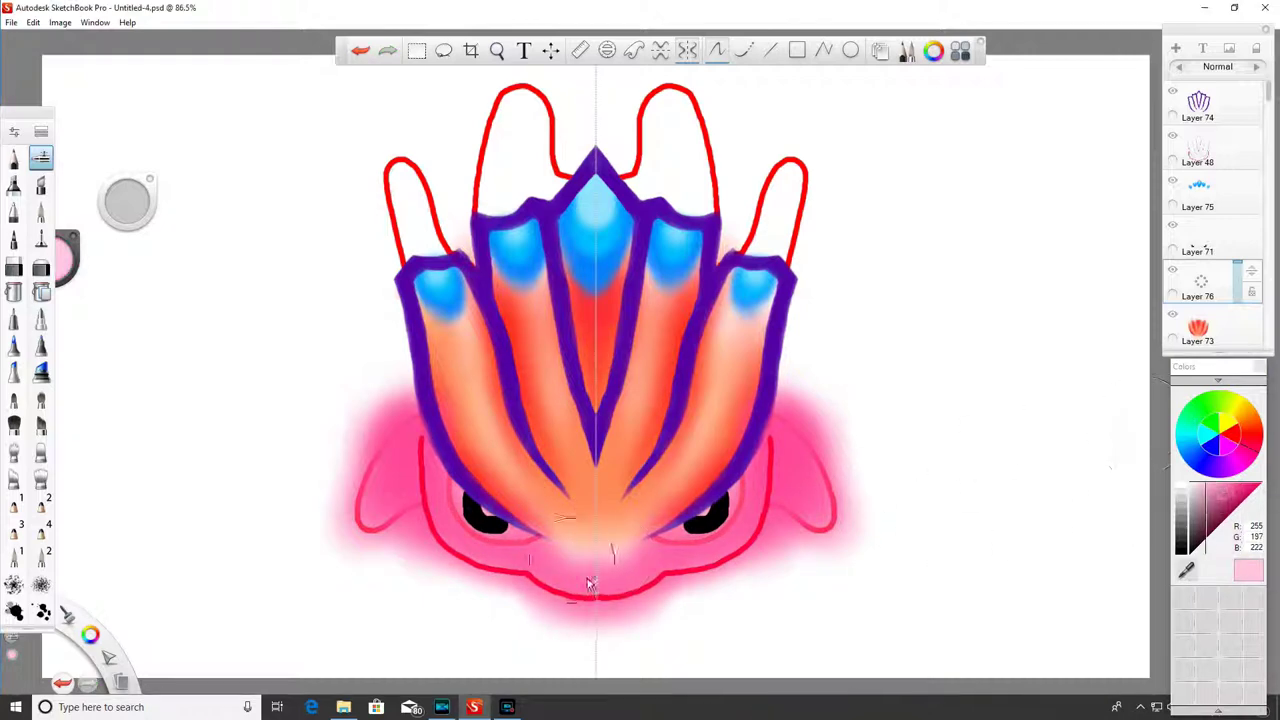
mouse_move(588, 565)
left_mouse_down()
mouse_move(531, 557)
mouse_move(587, 543)
left_mouse_up()
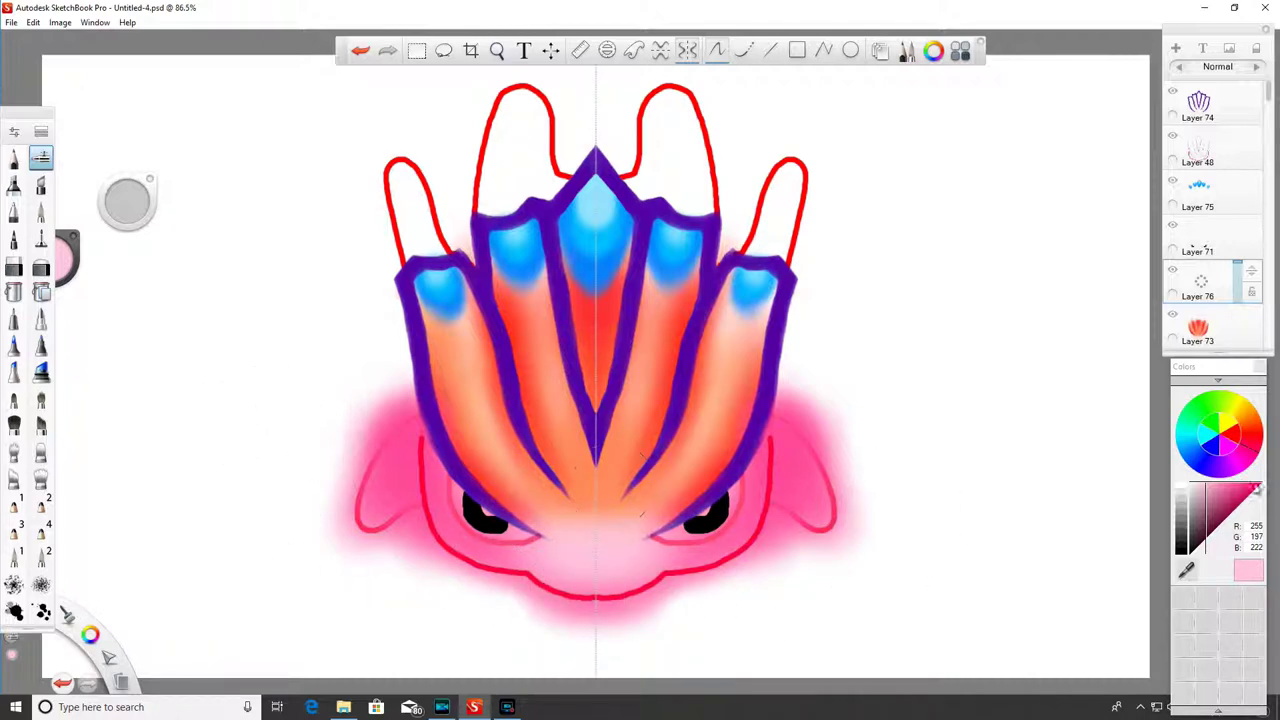
- Airbrush red shading (RGB 255, 0, 0) along the sides of the face and over the upper parts of both side fins
left_click(1237, 437)
left_click_drag(125, 202, 125, 209)
mouse_move(416, 432)
left_mouse_down()
mouse_move(413, 485)
mouse_move(436, 522)
mouse_move(524, 578)
left_mouse_up()
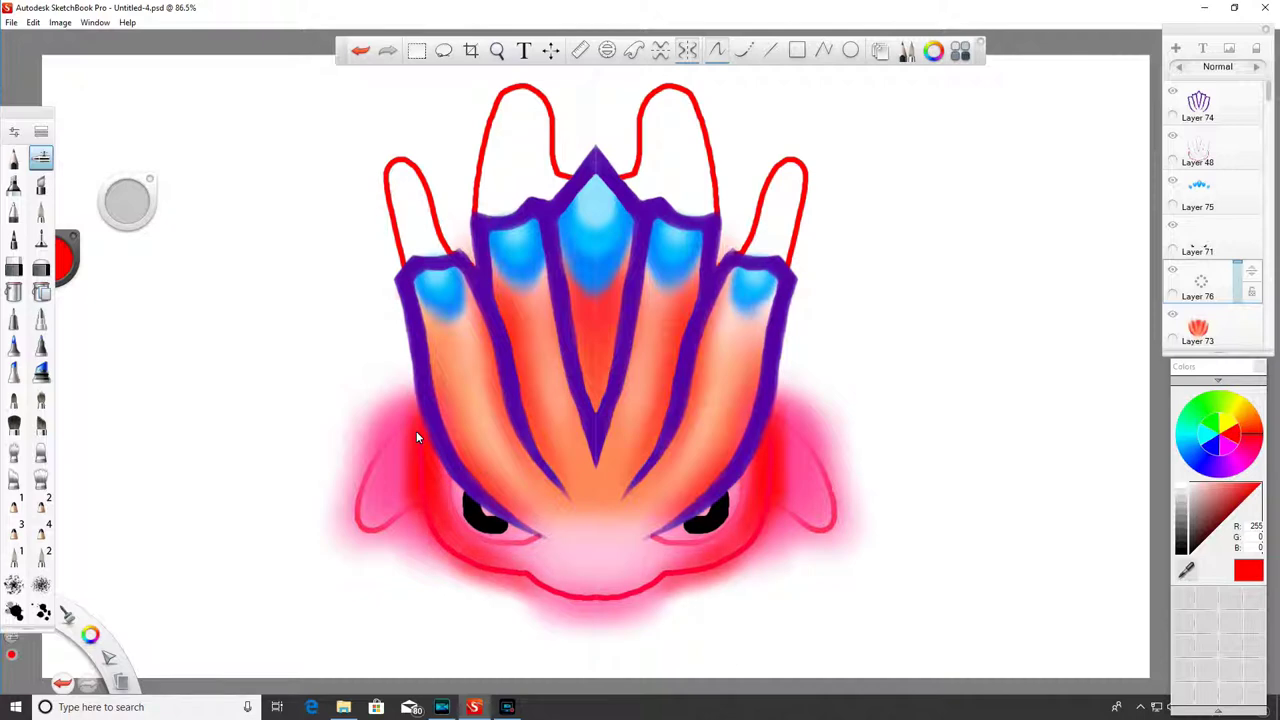
mouse_move(392, 486)
left_mouse_down()
mouse_move(376, 444)
mouse_move(406, 408)
mouse_move(374, 458)
mouse_move(400, 482)
left_mouse_up()
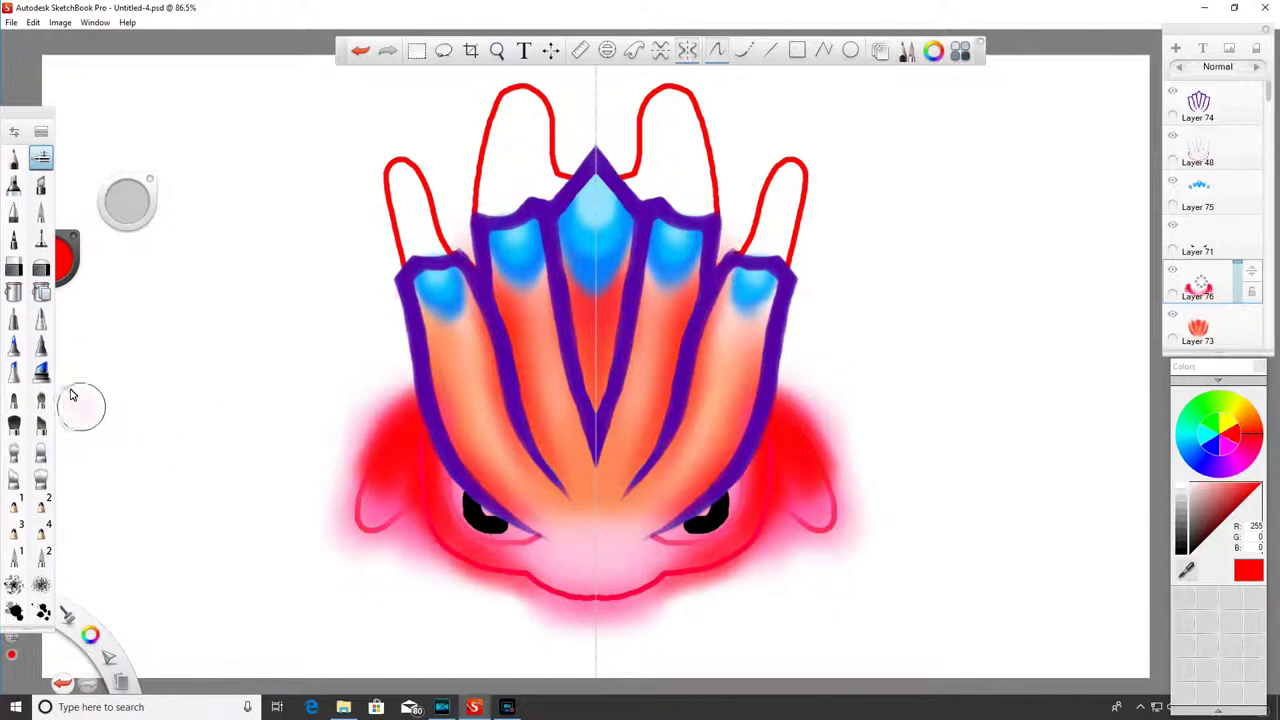
- Erase the red and pink overspray outside the upper and outer edges of both side fins
left_click(15, 270)
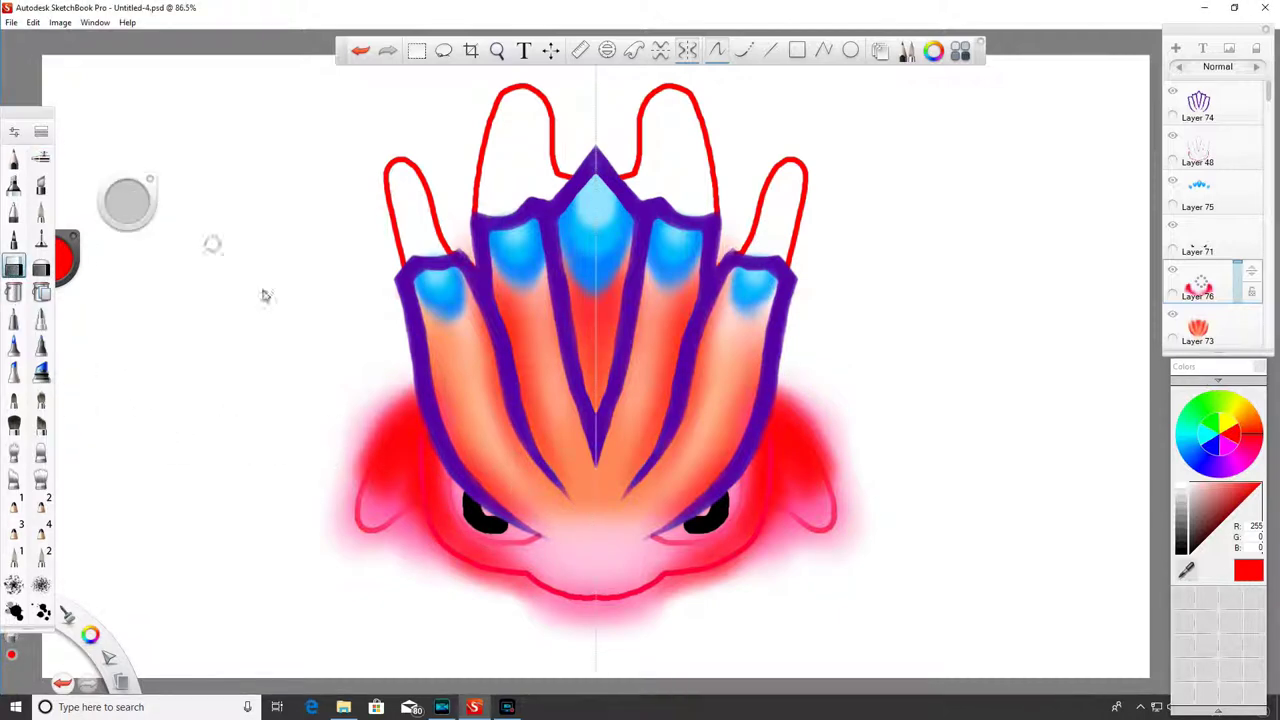
mouse_move(415, 361)
left_mouse_down()
mouse_move(364, 445)
mouse_move(356, 472)
mouse_move(411, 394)
mouse_move(370, 472)
mouse_move(411, 404)
mouse_move(350, 458)
left_mouse_up()
left_click(363, 54)
left_click(361, 51)
key("ctrl+z")
left_click_drag(409, 385, 390, 411)
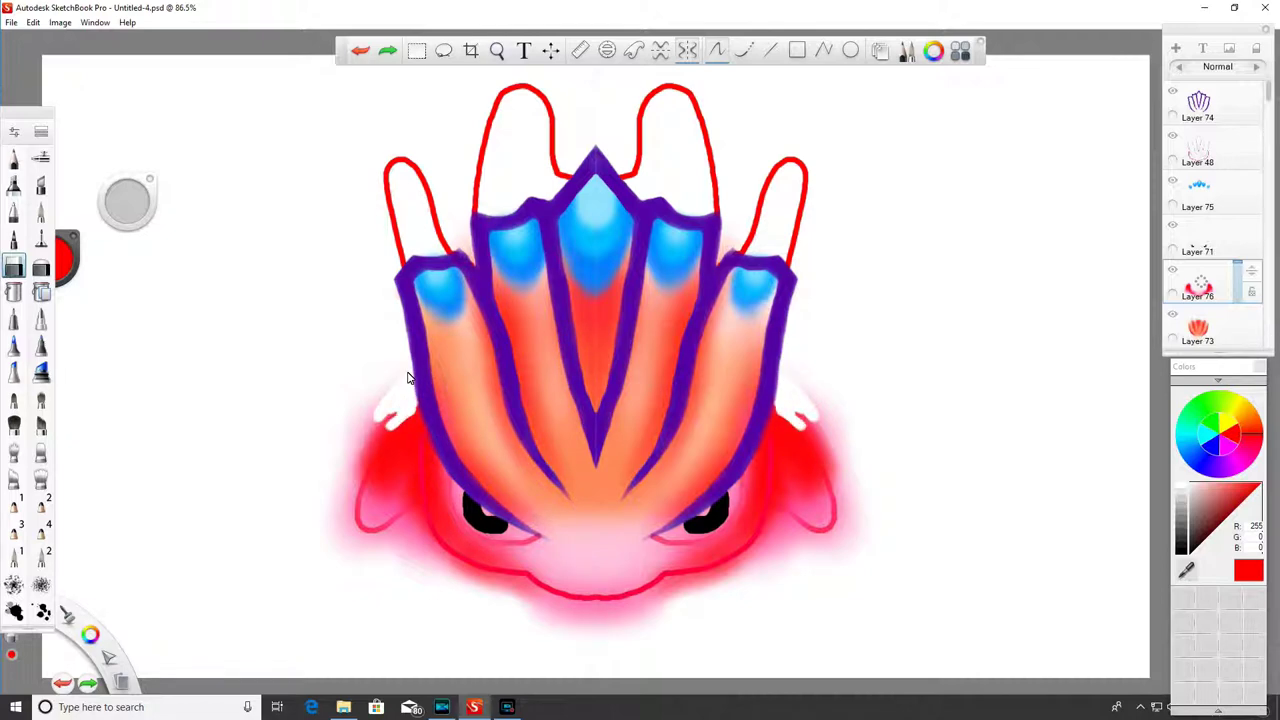
key("ctrl+z")
key("ctrl+z")
key("ctrl+z")
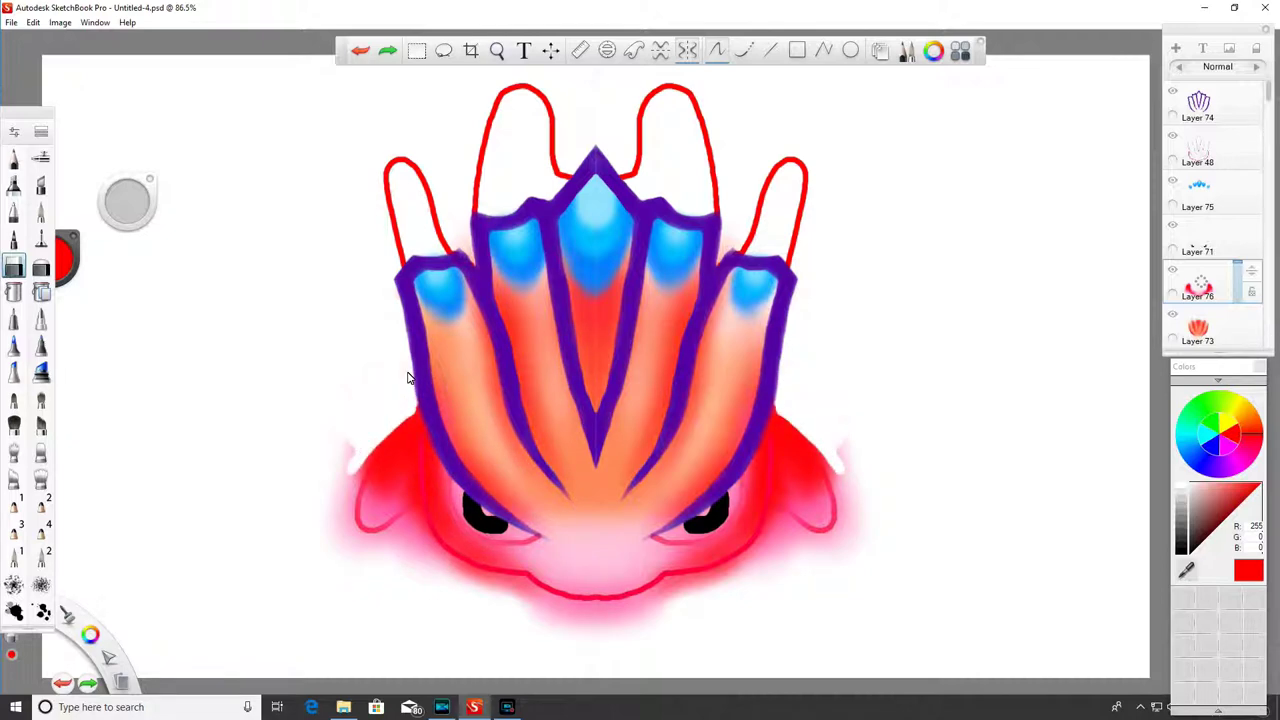
left_click_drag(347, 458, 347, 534)
key("ctrl+z")
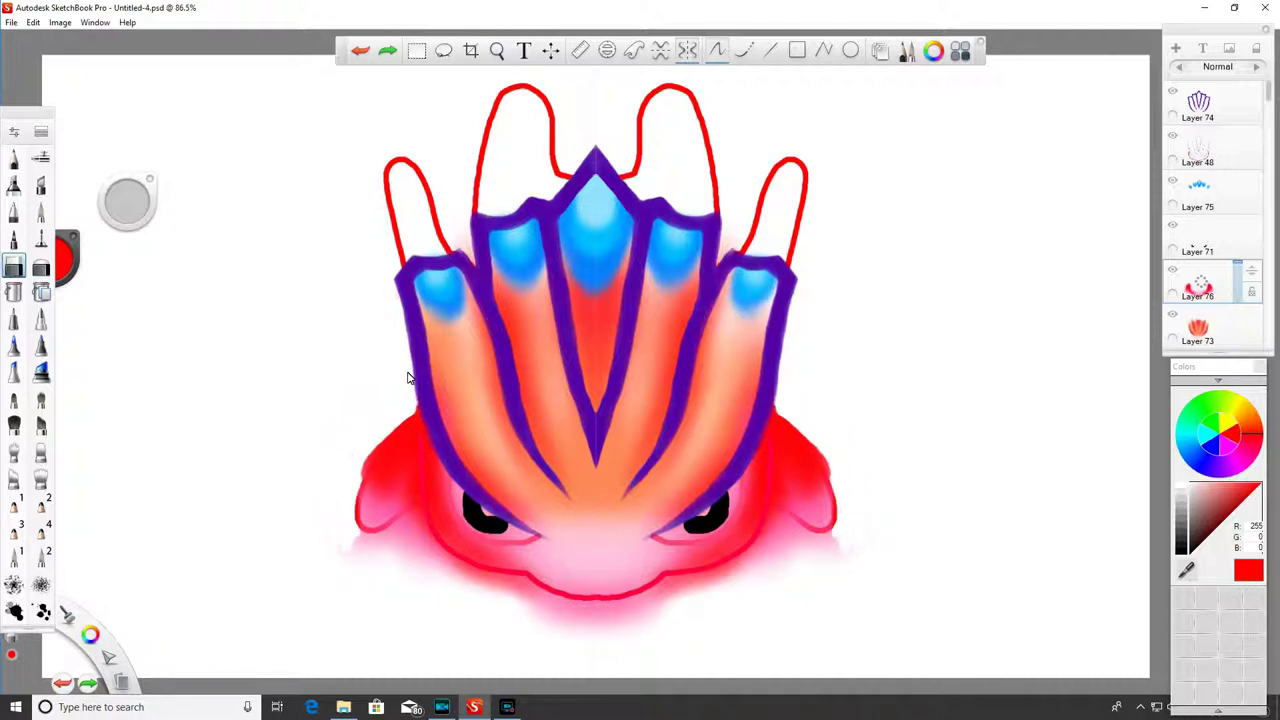
left_click_drag(358, 470, 404, 390)
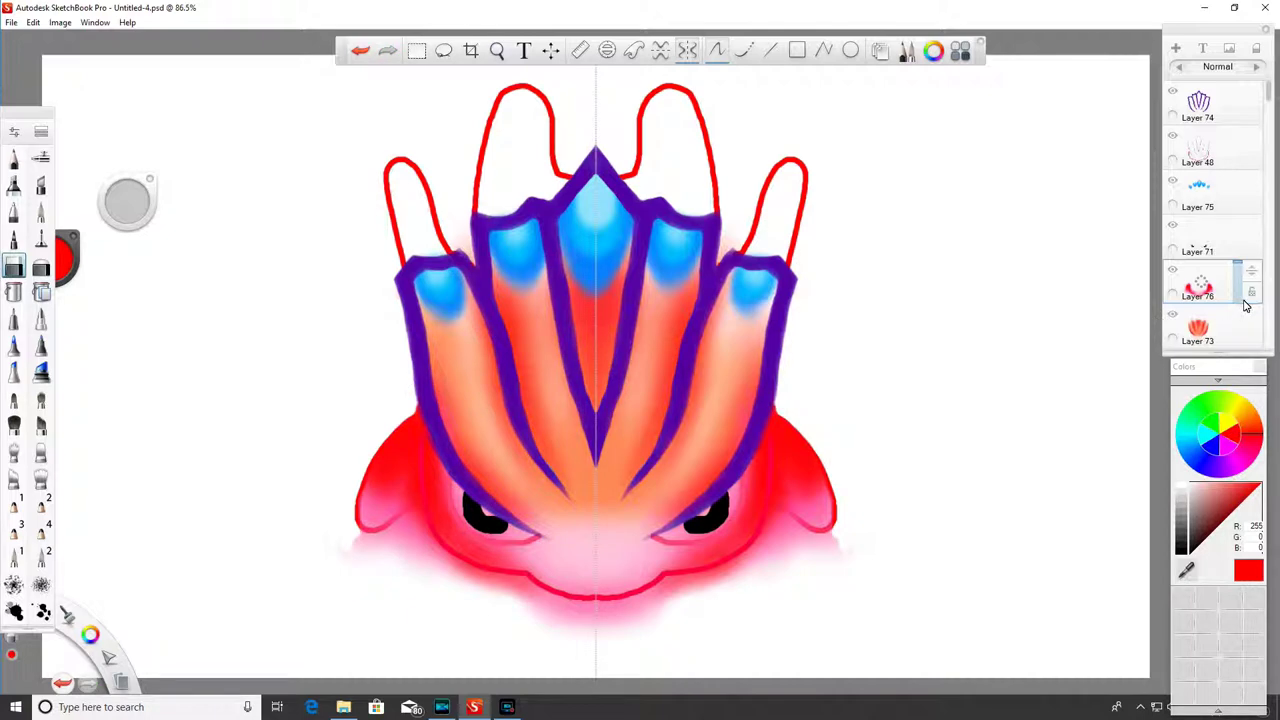
- Move Layer 76 below Layer 72 in the layer stack
scroll(1268, 293, "down", 3)
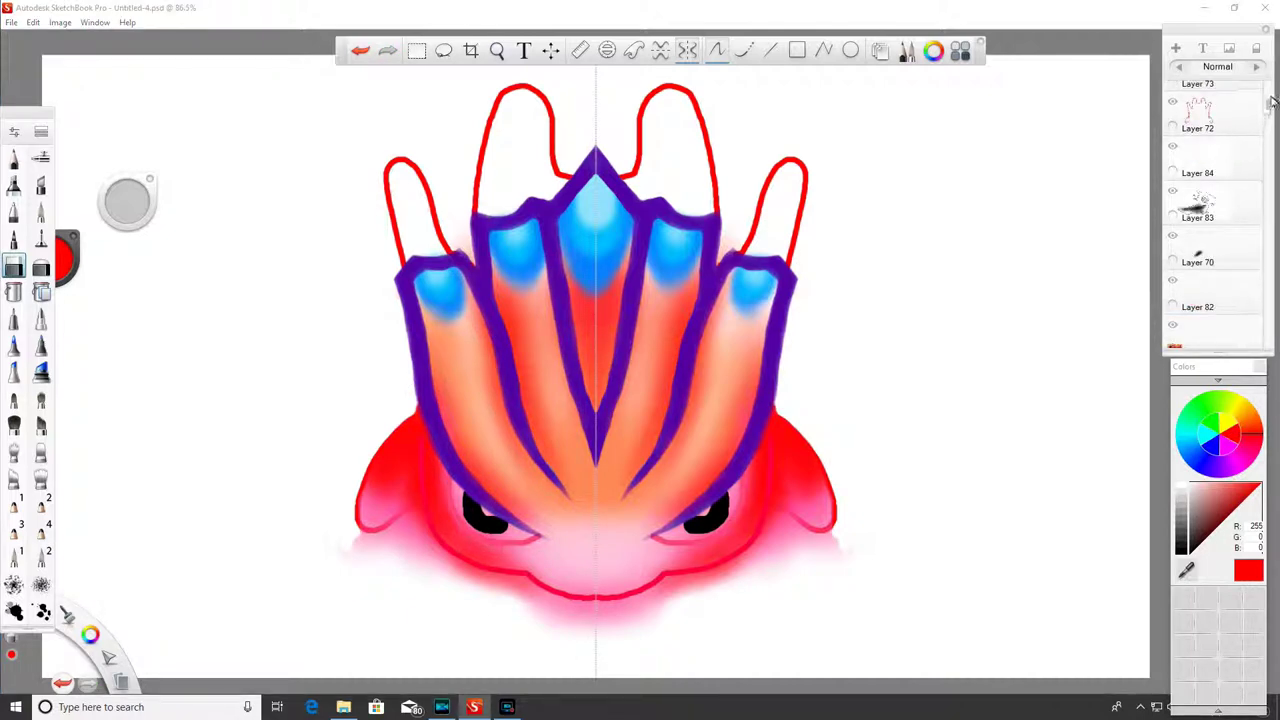
scroll(1272, 100, "up", 3)
scroll(1271, 107, "up", 1)
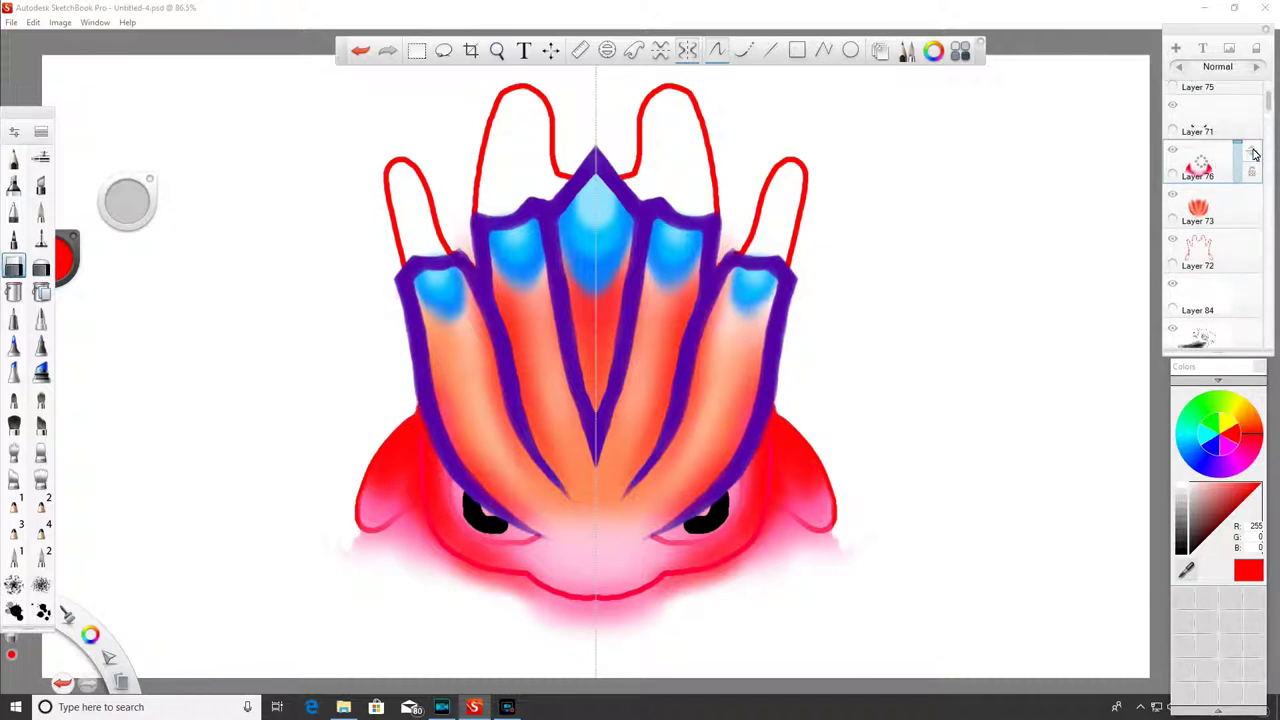
left_click_drag(1256, 236, 1256, 266)
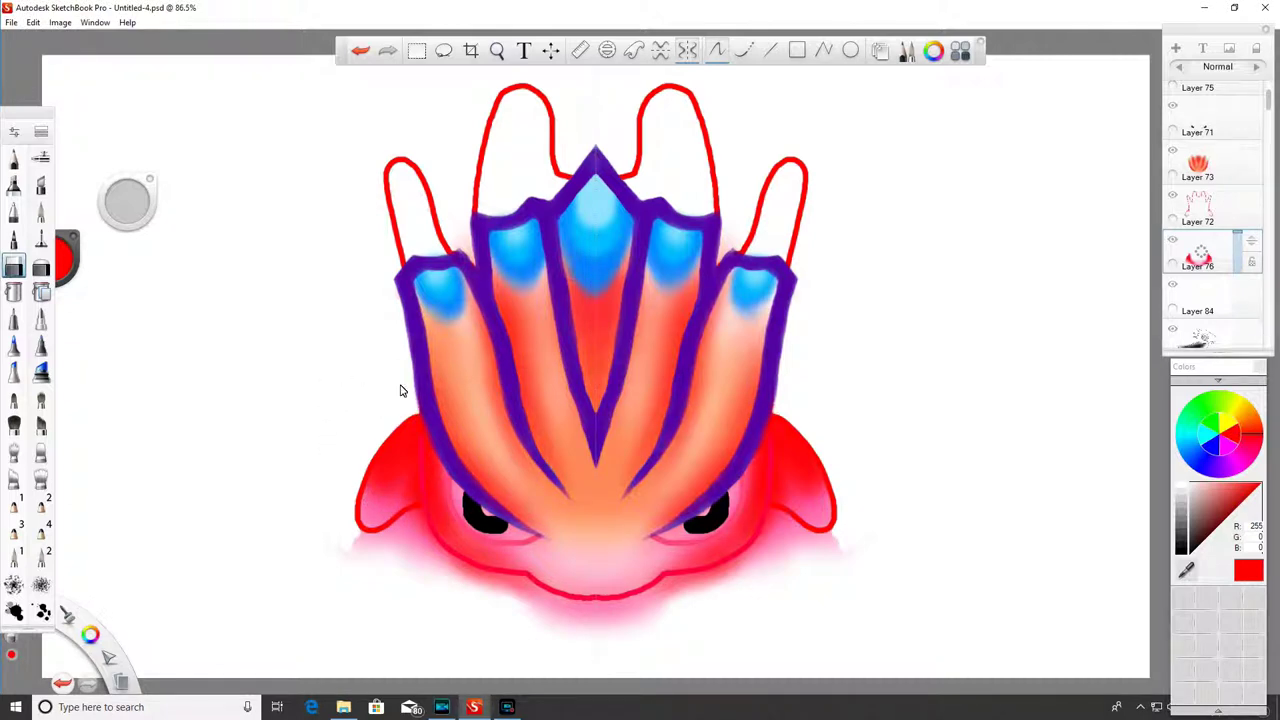
left_click(360, 50)
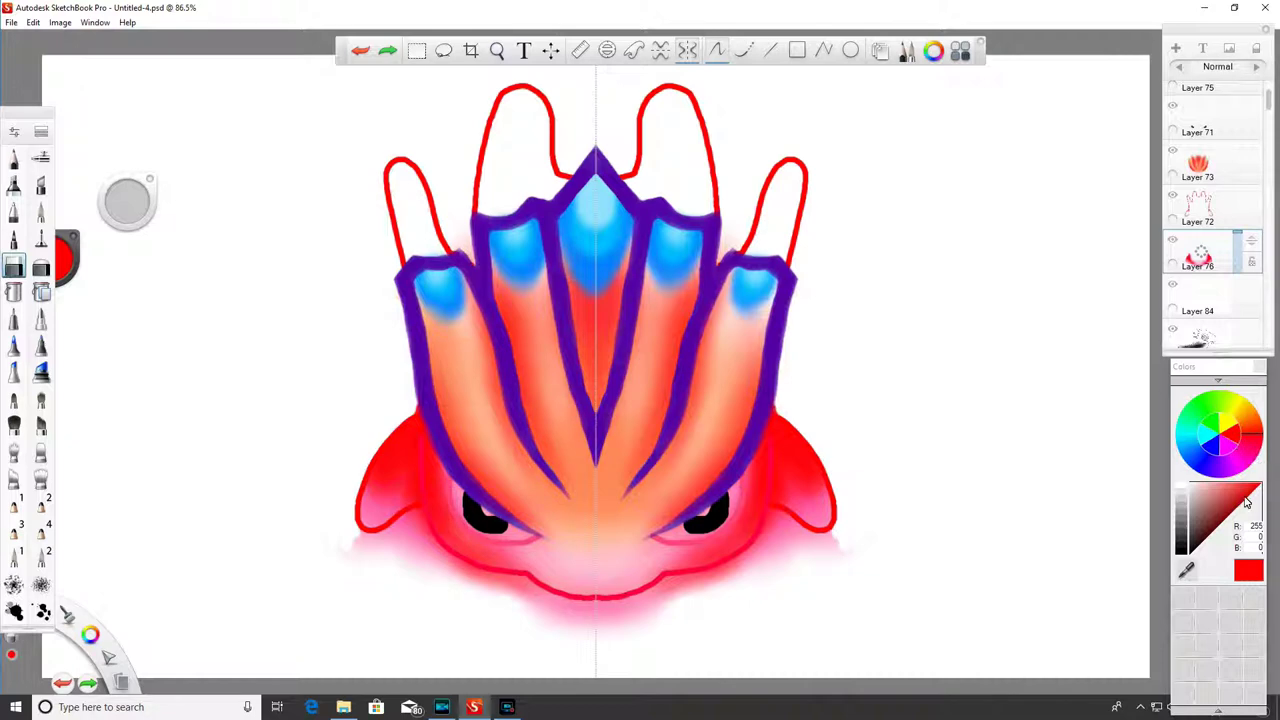
- Airbrush dark red shading (RGB 181, 0, 0) onto the upper side fins and along the lower cheek edges
left_click(1247, 500)
left_click(41, 157)
left_click_drag(432, 390, 354, 498)
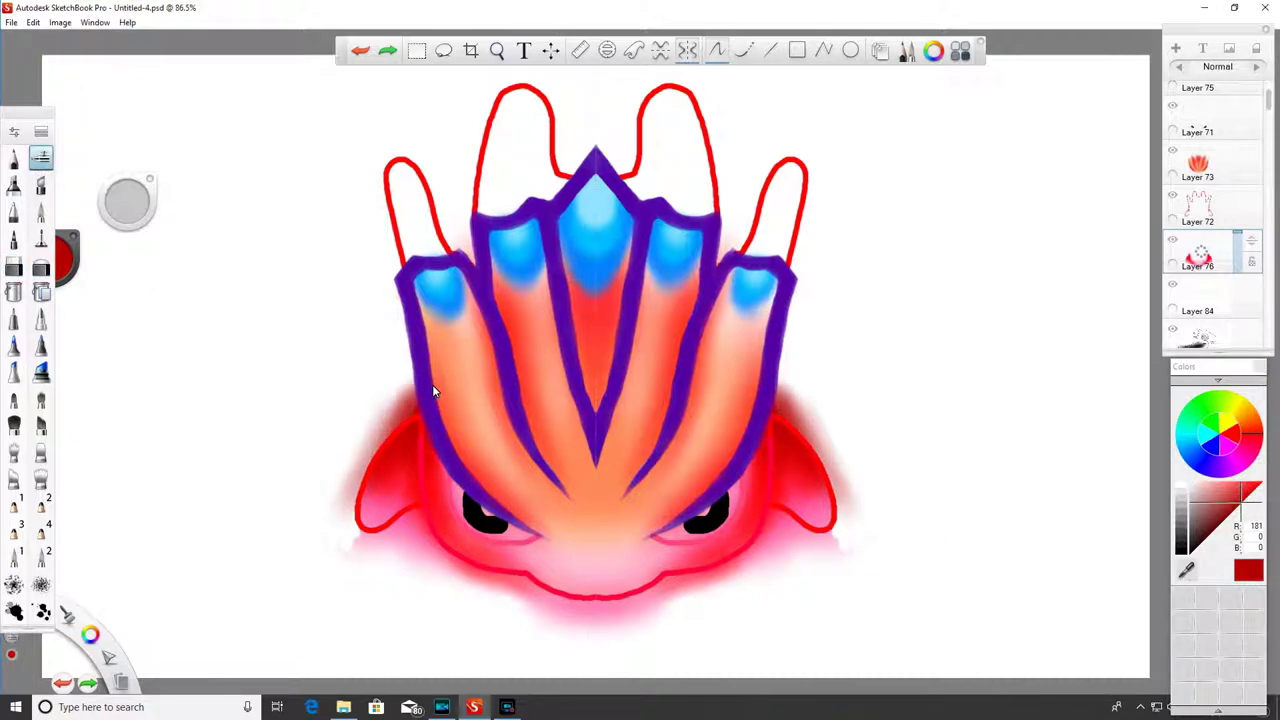
mouse_move(445, 550)
left_mouse_down()
mouse_move(543, 606)
mouse_move(472, 582)
left_mouse_up()
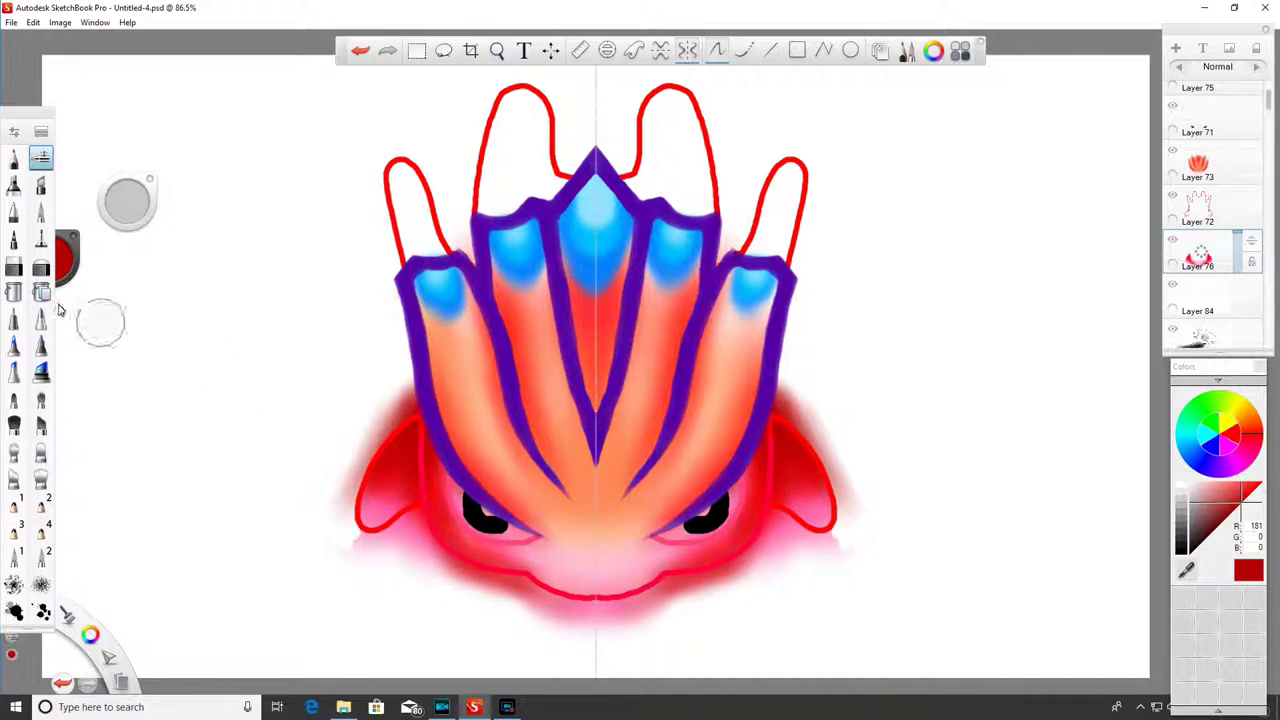
- Erase the overspray outside the side fins, jaw and muzzle outlines on Layer 76
left_click(14, 267)
left_click_drag(412, 363, 406, 382)
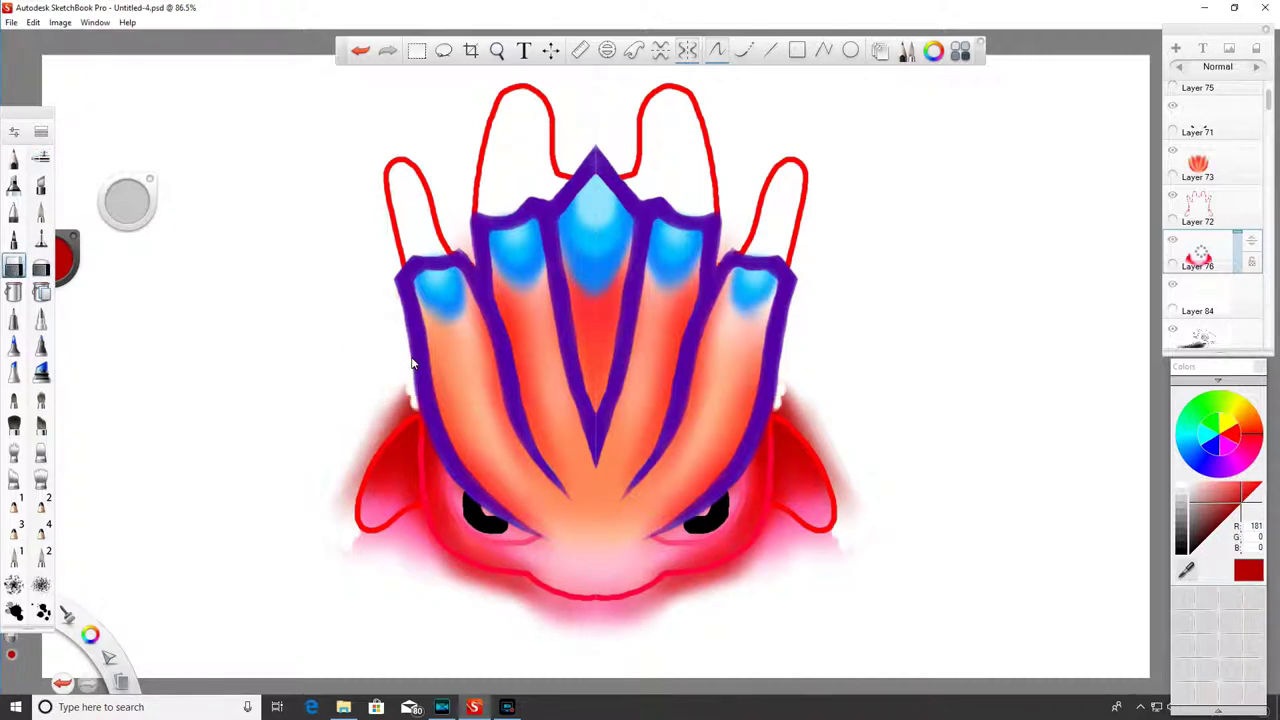
mouse_move(368, 456)
left_mouse_down()
mouse_move(355, 490)
mouse_move(349, 474)
mouse_move(396, 396)
mouse_move(350, 470)
left_mouse_up()
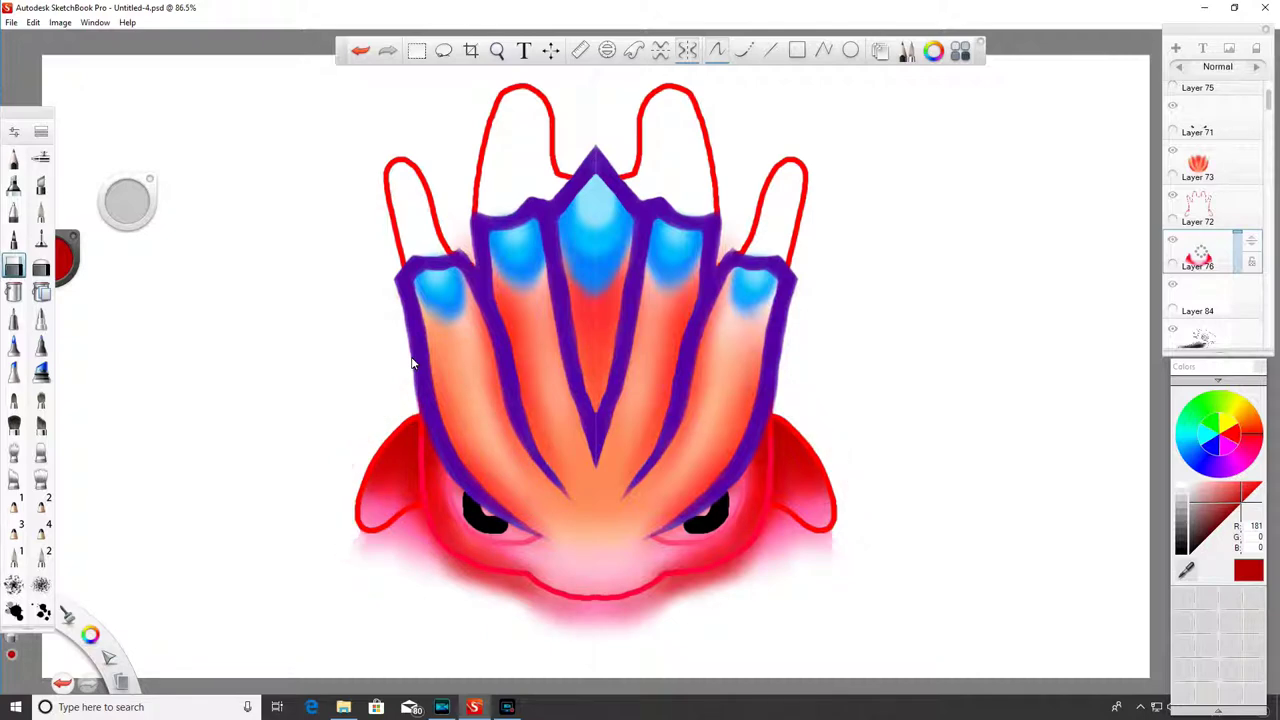
left_click_drag(372, 538, 420, 510)
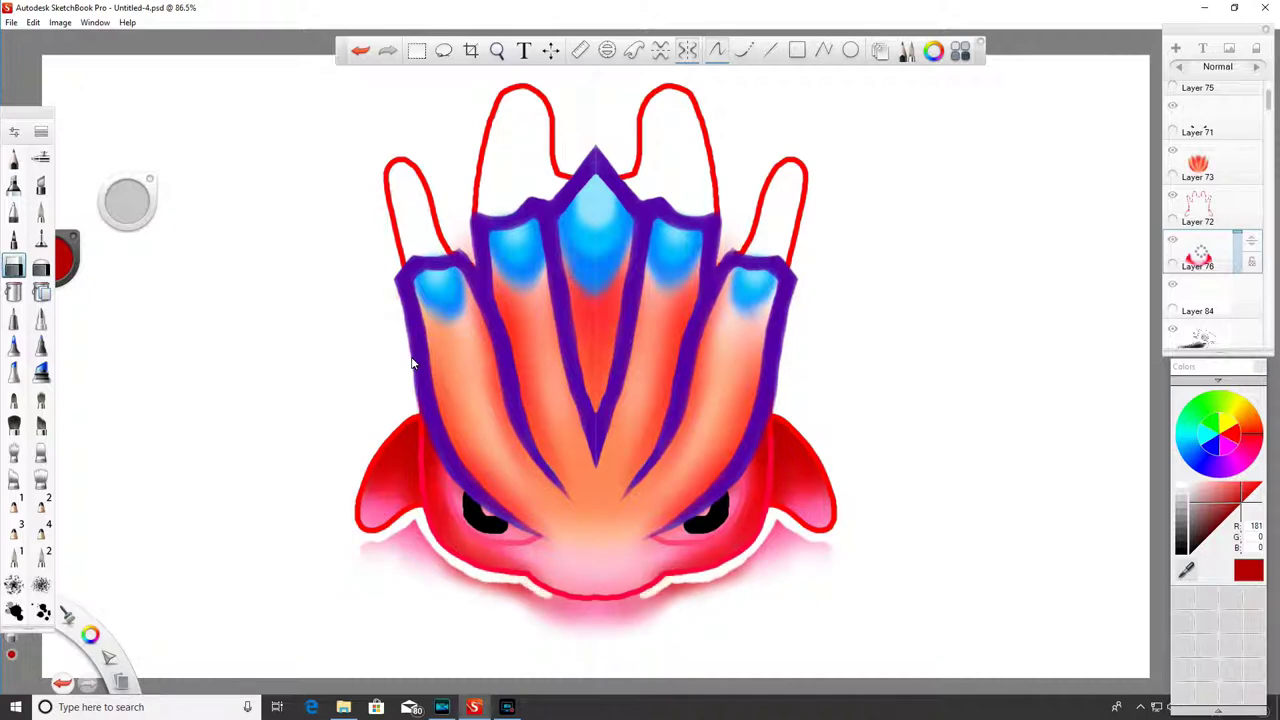
left_click_drag(572, 609, 536, 597)
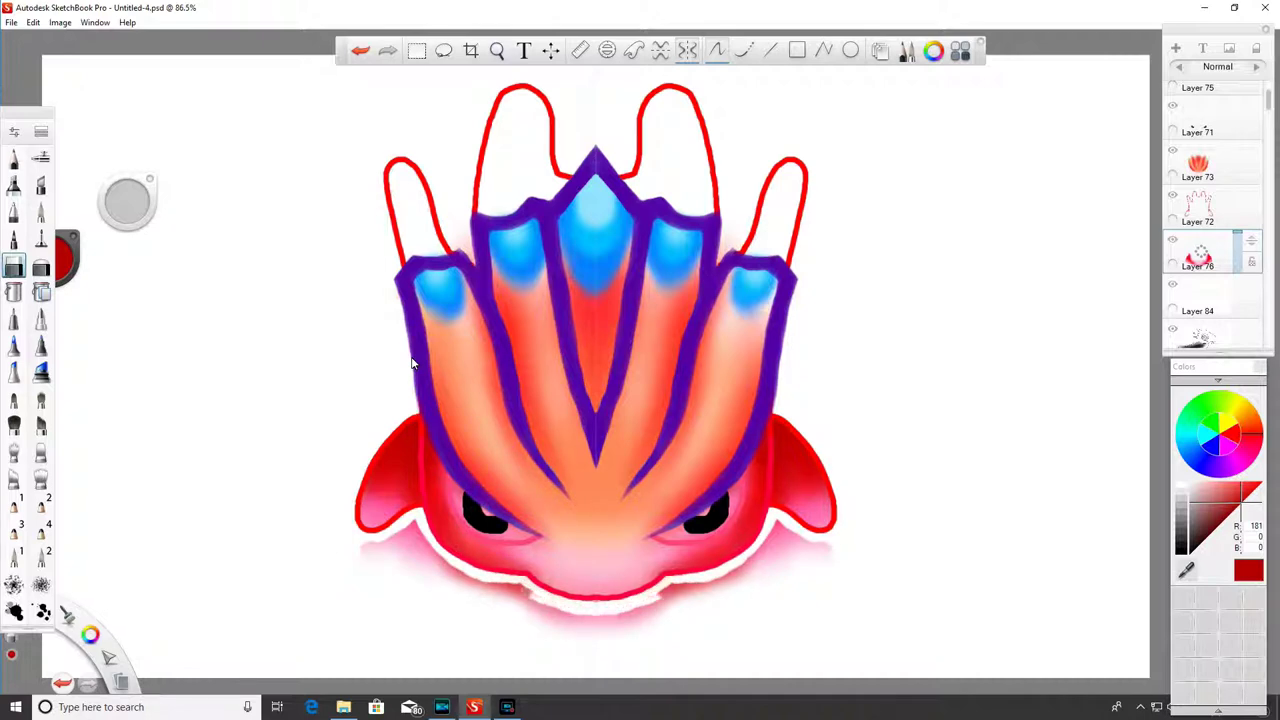
mouse_move(464, 578)
left_mouse_down()
mouse_move(418, 530)
mouse_move(368, 552)
left_mouse_up()
mouse_move(440, 572)
left_mouse_down()
mouse_move(406, 548)
mouse_move(462, 584)
mouse_move(596, 625)
left_mouse_up()
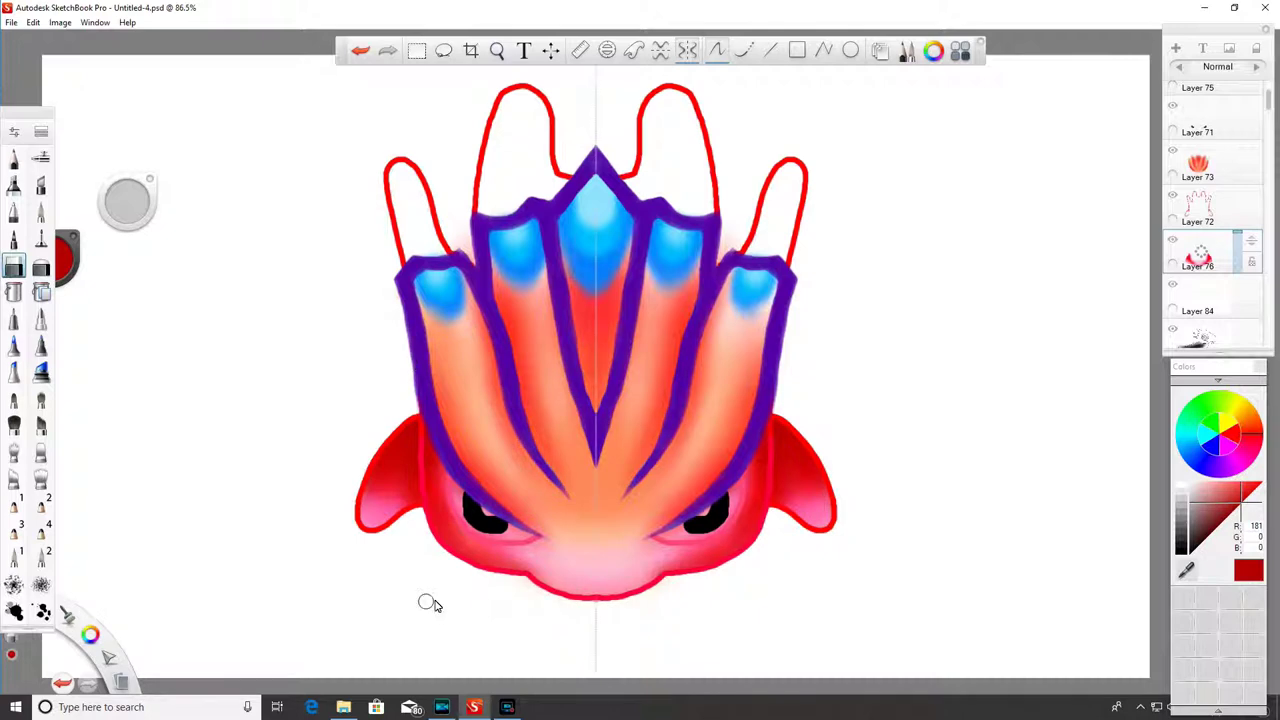
- Airbrush a light red base colour over all four horns, mirrored symmetrically
left_click(41, 157)
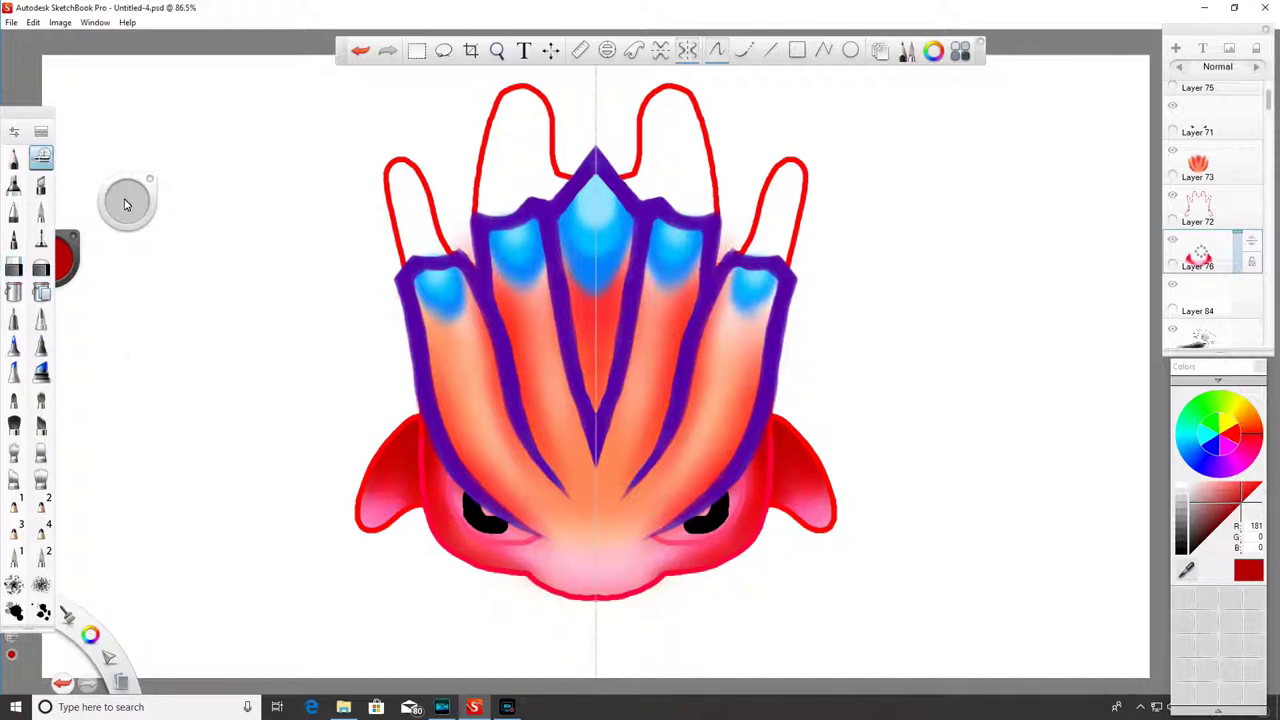
left_click(1259, 485)
left_click(1245, 484)
mouse_move(520, 121)
left_mouse_down()
mouse_move(523, 96)
mouse_move(417, 189)
mouse_move(450, 218)
mouse_move(498, 187)
mouse_move(532, 185)
mouse_move(566, 153)
mouse_move(615, 160)
mouse_move(674, 196)
mouse_move(765, 168)
mouse_move(785, 226)
left_mouse_up()
- Shade the inner edges of the four horns with dark red (RGB 191, 0, 0)
left_click(1236, 461)
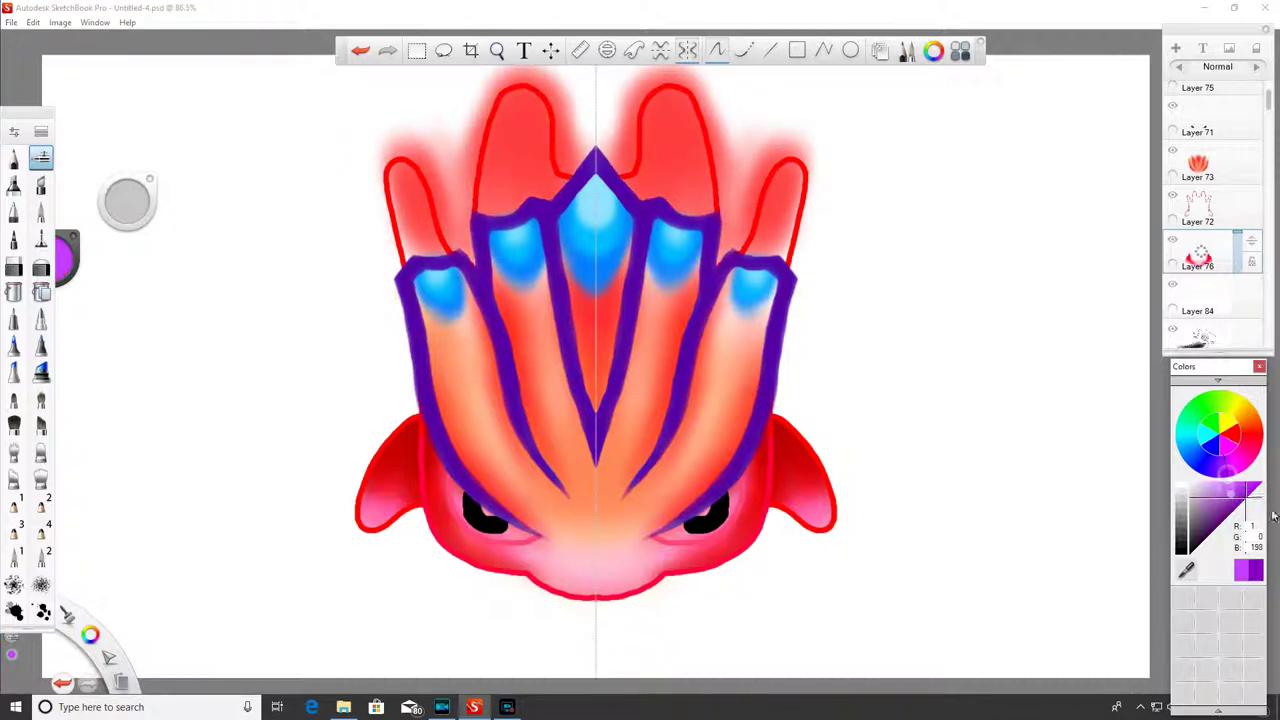
left_click(1244, 433)
left_click(1245, 493)
left_click(1245, 496)
mouse_move(426, 176)
left_mouse_down()
mouse_move(446, 218)
mouse_move(398, 142)
mouse_move(416, 240)
left_mouse_up()
left_click_drag(531, 110, 550, 168)
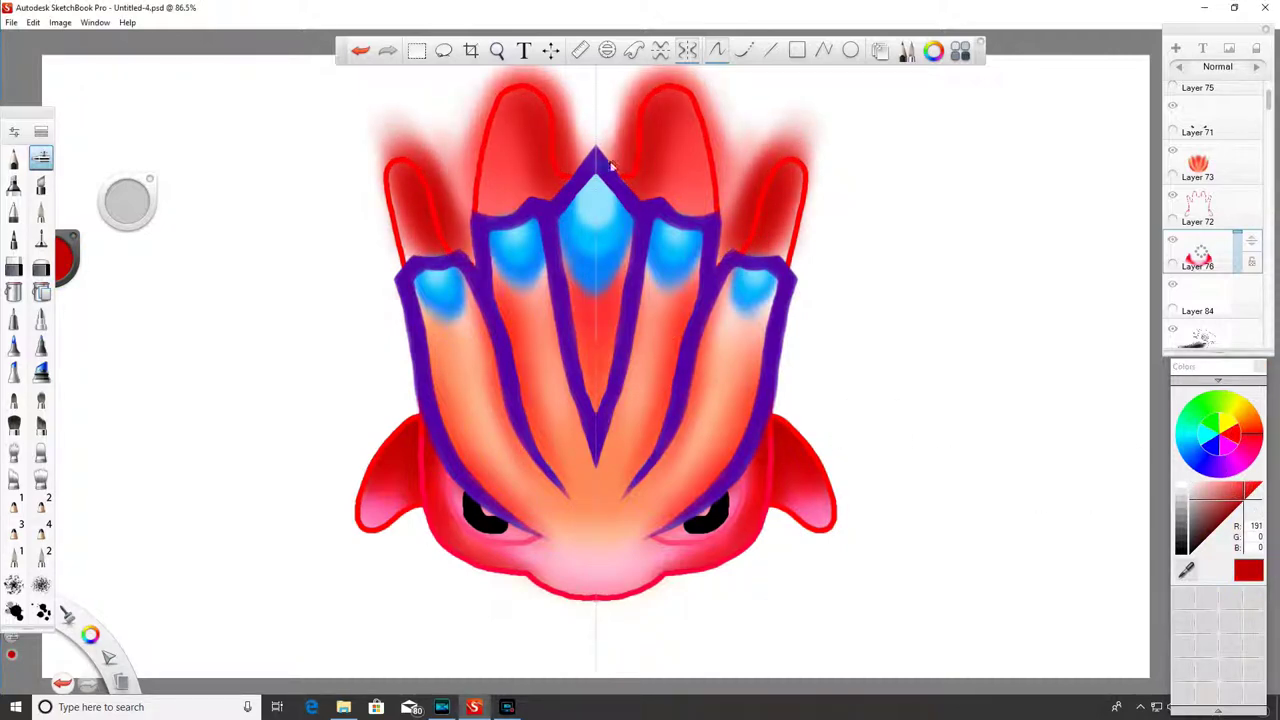
- Lighten the centres and outer sides of the four horns with light red (RGB 255, 102, 102)
left_click(1217, 506)
mouse_move(491, 180)
left_mouse_down()
mouse_move(514, 106)
mouse_move(530, 165)
mouse_move(533, 152)
left_mouse_up()
mouse_move(426, 221)
left_mouse_down()
mouse_move(409, 190)
mouse_move(402, 250)
mouse_move(414, 180)
left_mouse_up()
mouse_move(810, 204)
left_mouse_down()
mouse_move(806, 245)
mouse_move(811, 190)
mouse_move(814, 202)
left_mouse_up()
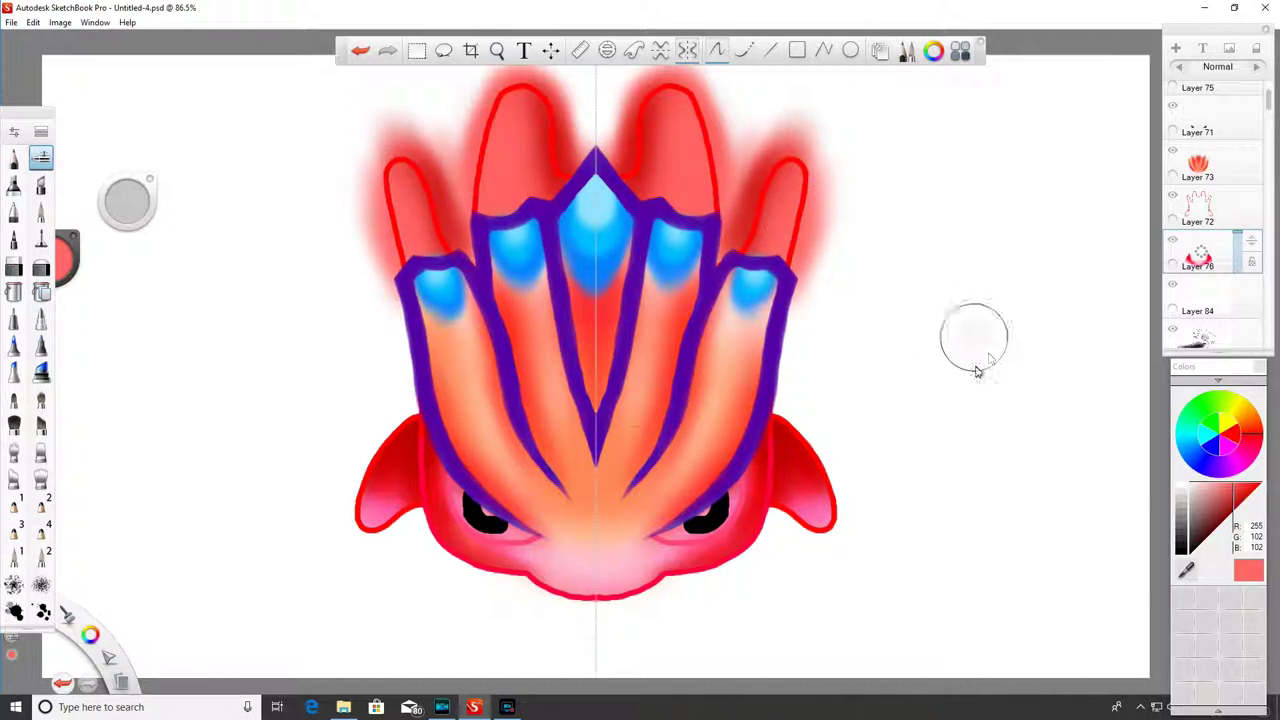
- Erase the red overspray around the outlines of all four horns and in the gap between the middle horns, mirrored symmetrically
left_click(14, 267)
mouse_move(375, 135)
left_mouse_down()
mouse_move(416, 121)
mouse_move(374, 152)
left_mouse_up()
left_click_drag(374, 152, 386, 119)
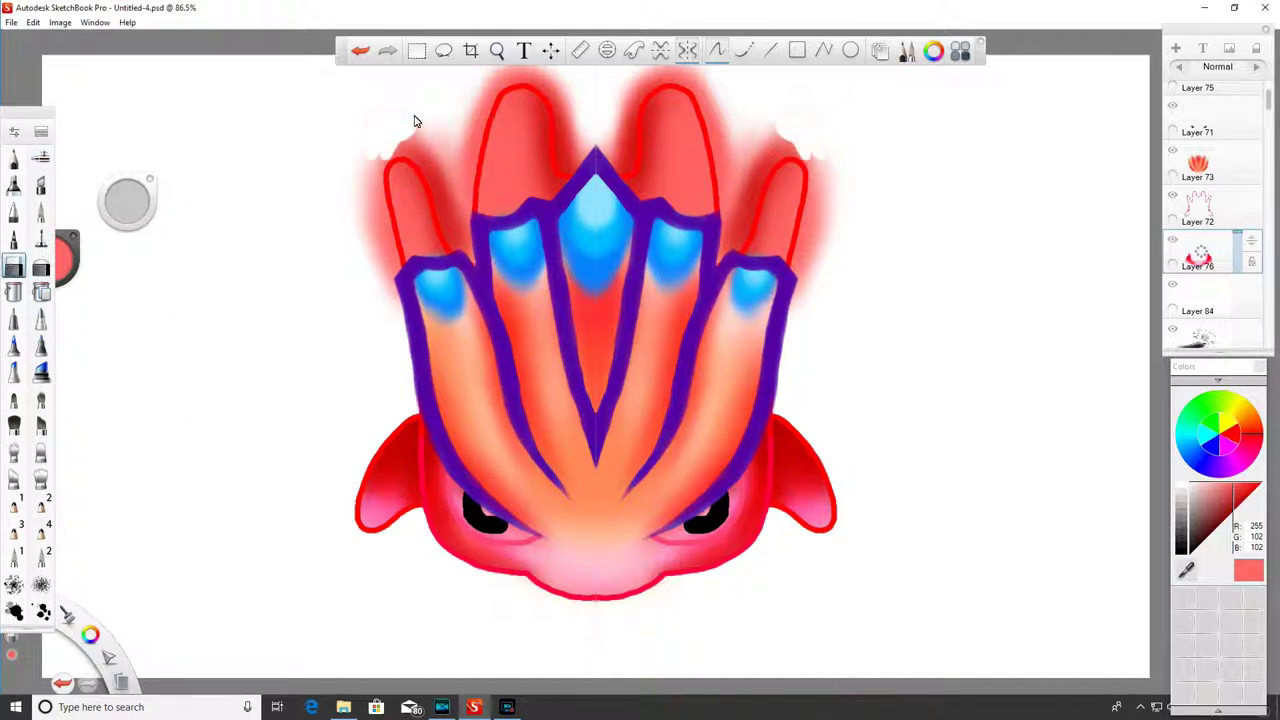
left_click_drag(378, 182, 389, 300)
left_click_drag(371, 224, 380, 290)
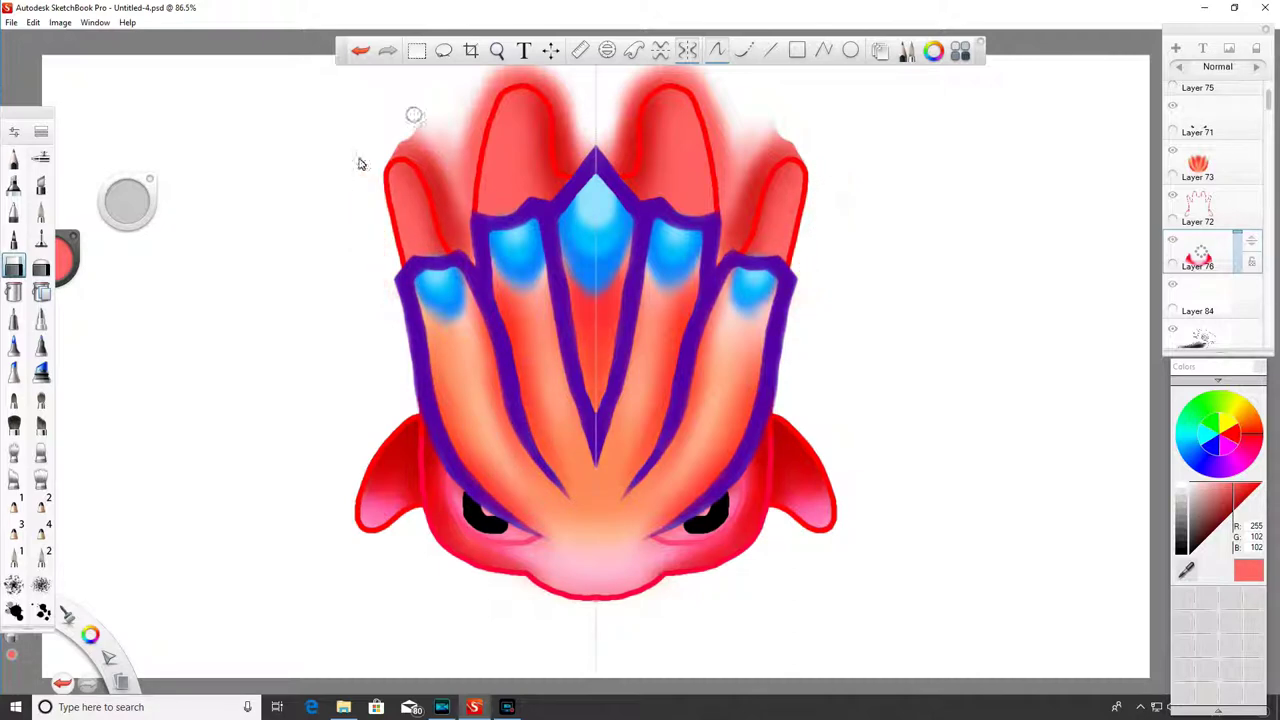
left_click_drag(419, 131, 397, 144)
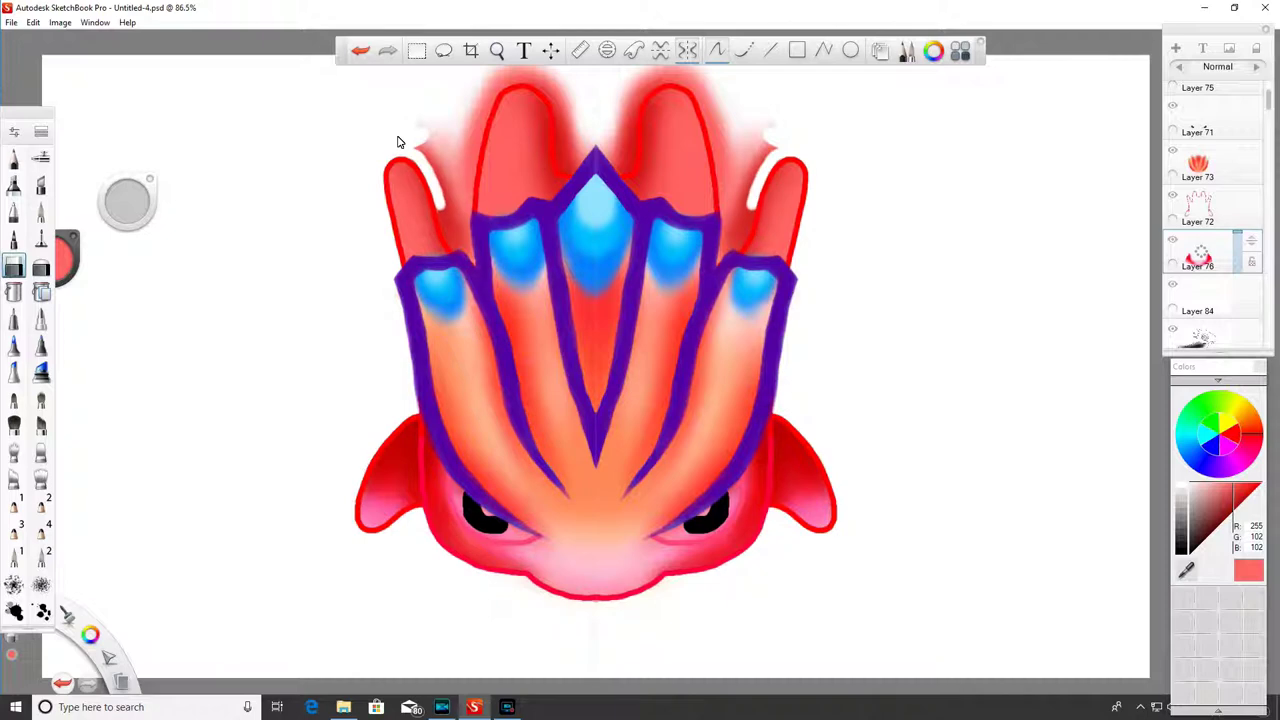
left_click_drag(465, 248, 426, 143)
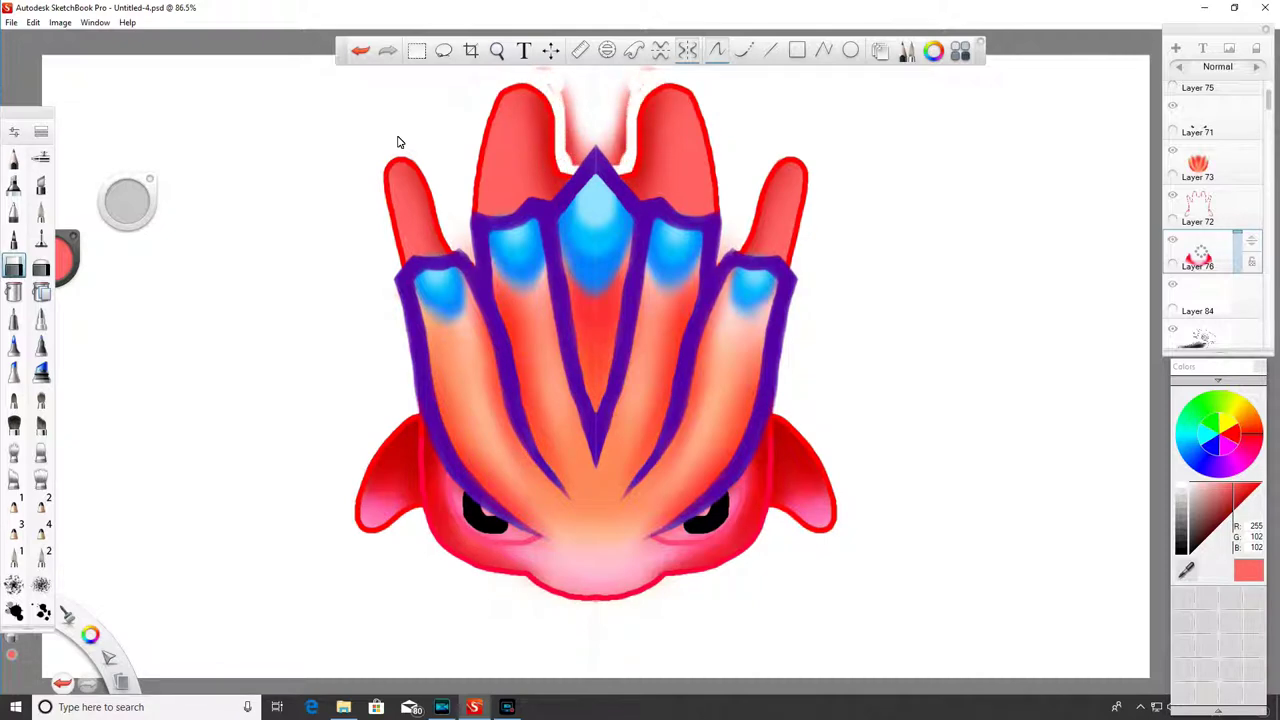
mouse_move(566, 88)
left_mouse_down()
mouse_move(578, 152)
mouse_move(593, 146)
mouse_move(543, 143)
mouse_move(537, 177)
mouse_move(555, 175)
mouse_move(580, 125)
mouse_move(576, 230)
mouse_move(571, 211)
mouse_move(594, 186)
left_mouse_up()
- Place a new layer directly above Layer 76 and airbrush orange (RGB 255, 160, 0) around both eyes with mirror symmetry on
left_click(497, 50)
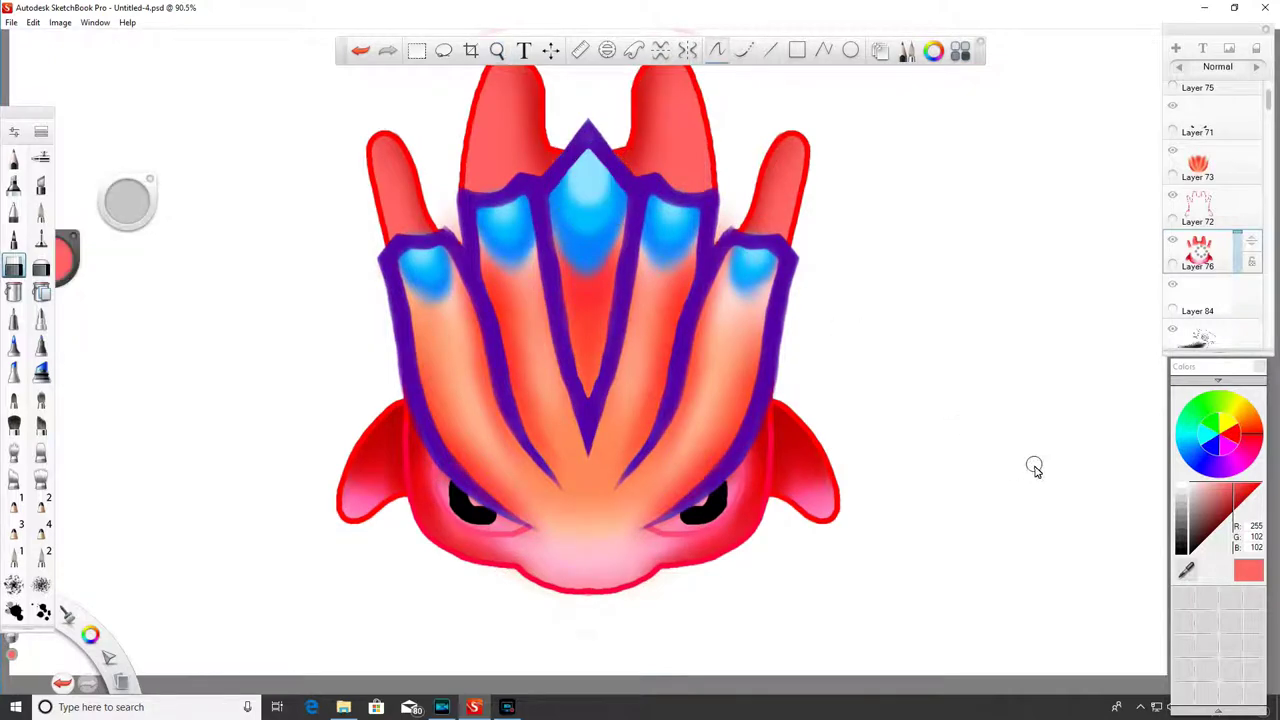
left_click(1205, 291)
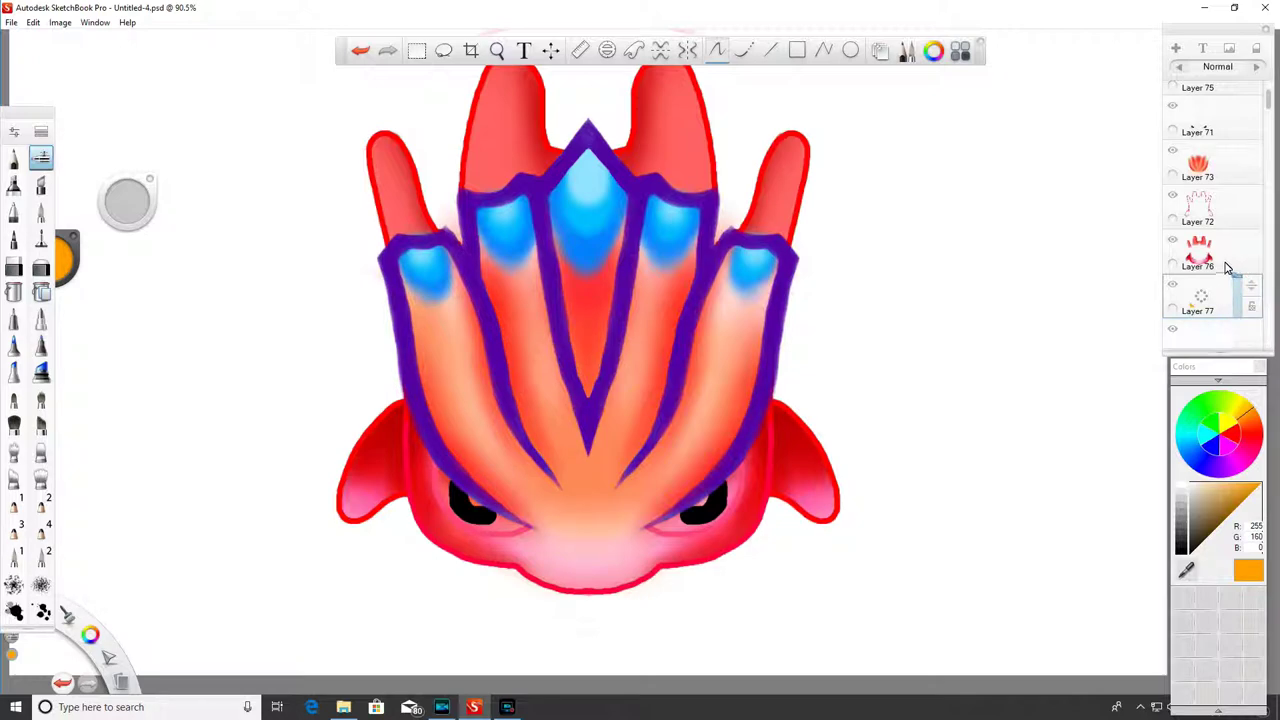
left_click_drag(1236, 292, 1236, 248)
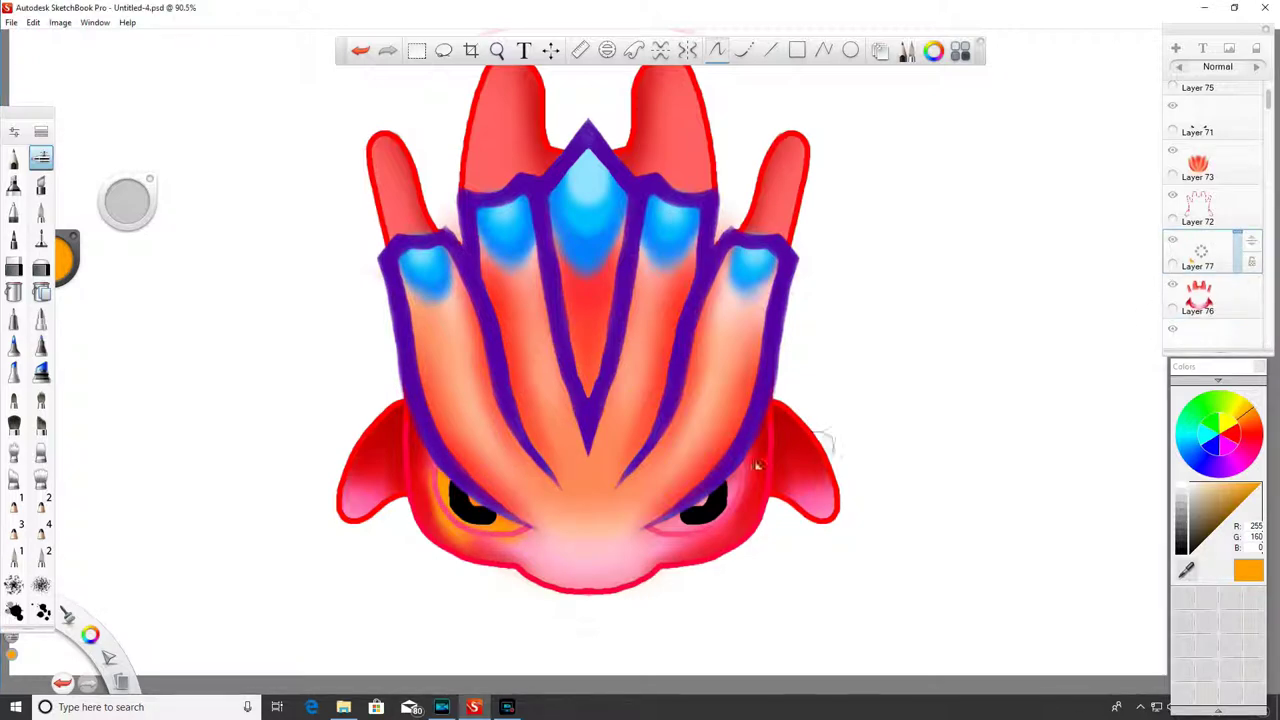
left_click(360, 50)
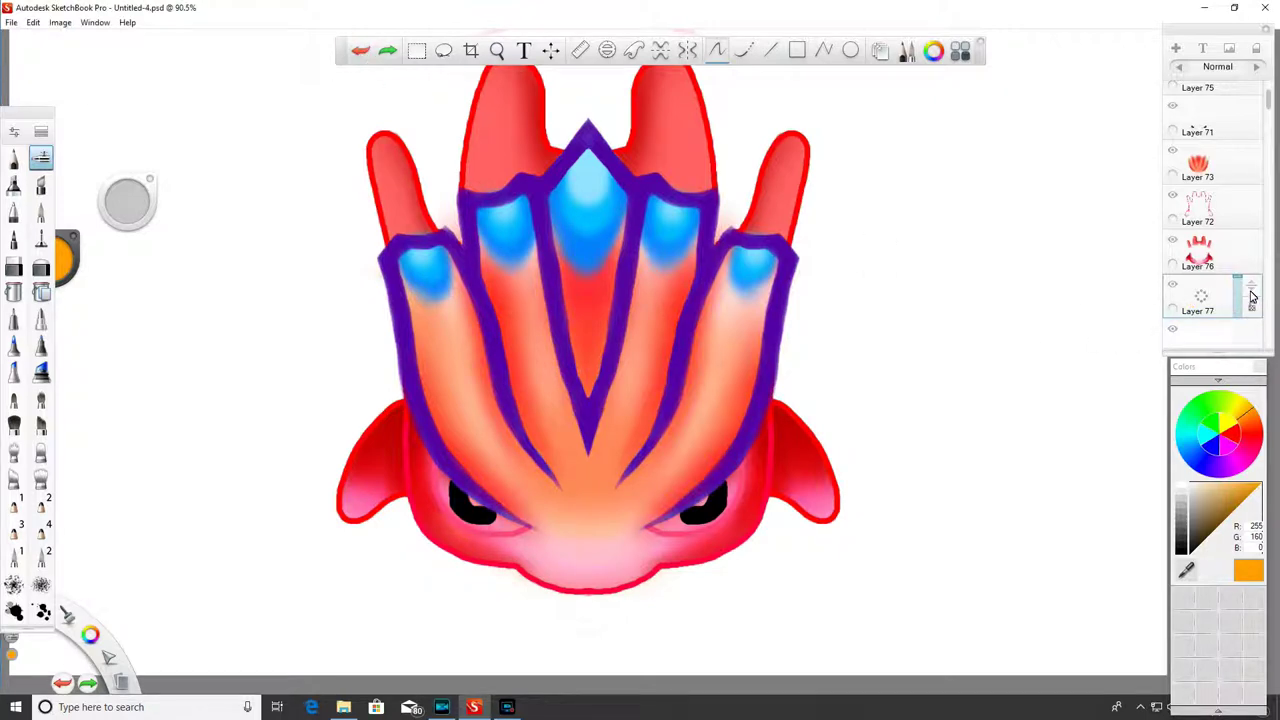
left_click_drag(1238, 292, 1242, 248)
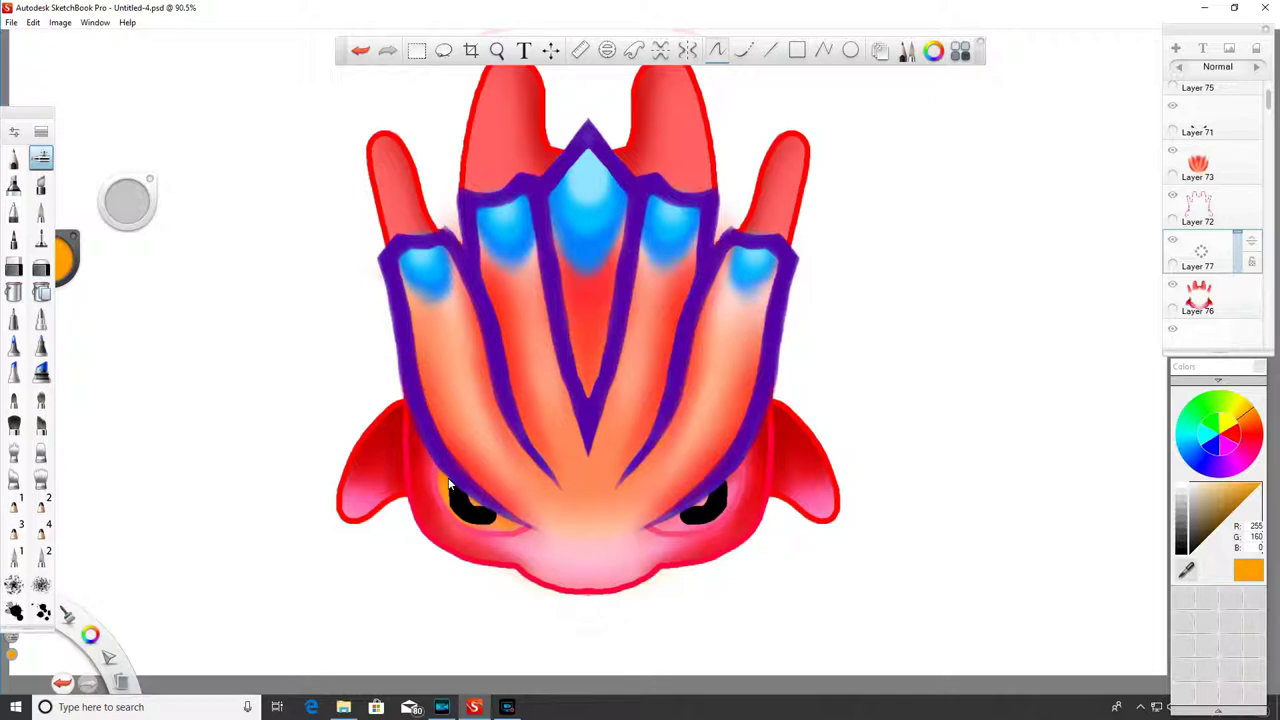
left_click(687, 50)
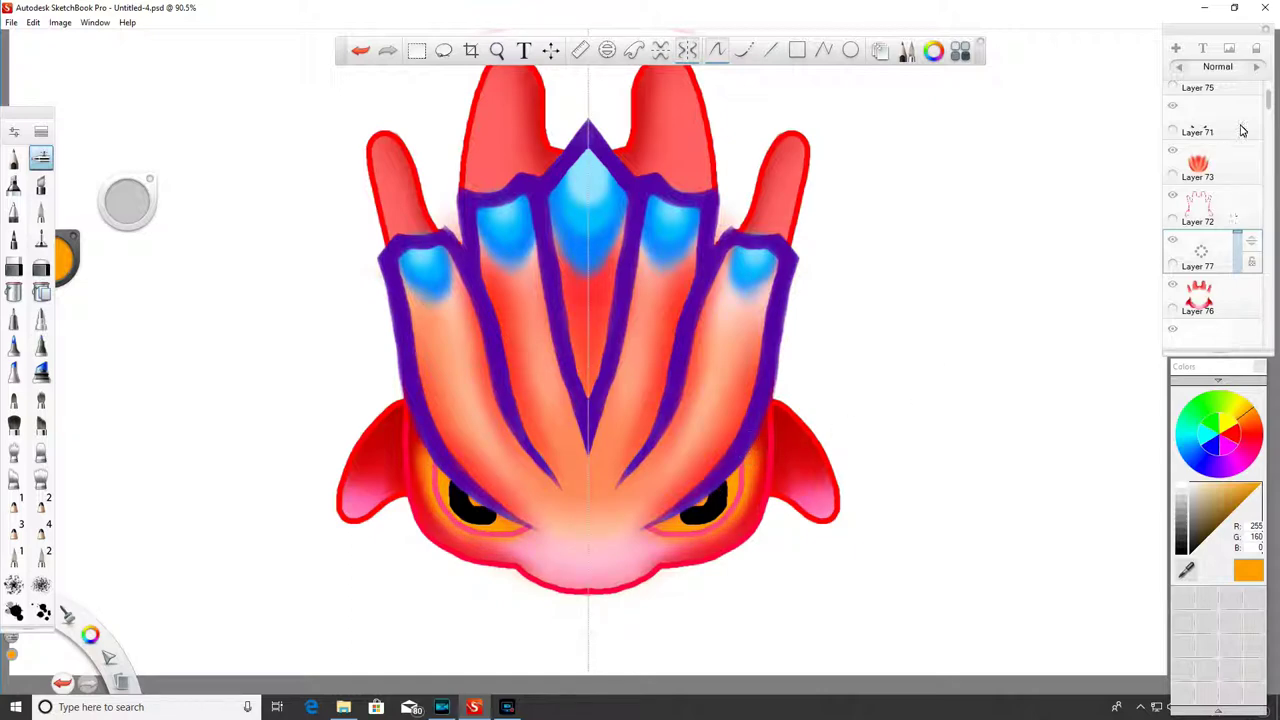
- Add a layer above Layer 71 and airbrush small cream-white highlights (RGB 255, 246, 232) on both eyes
left_click(1205, 120)
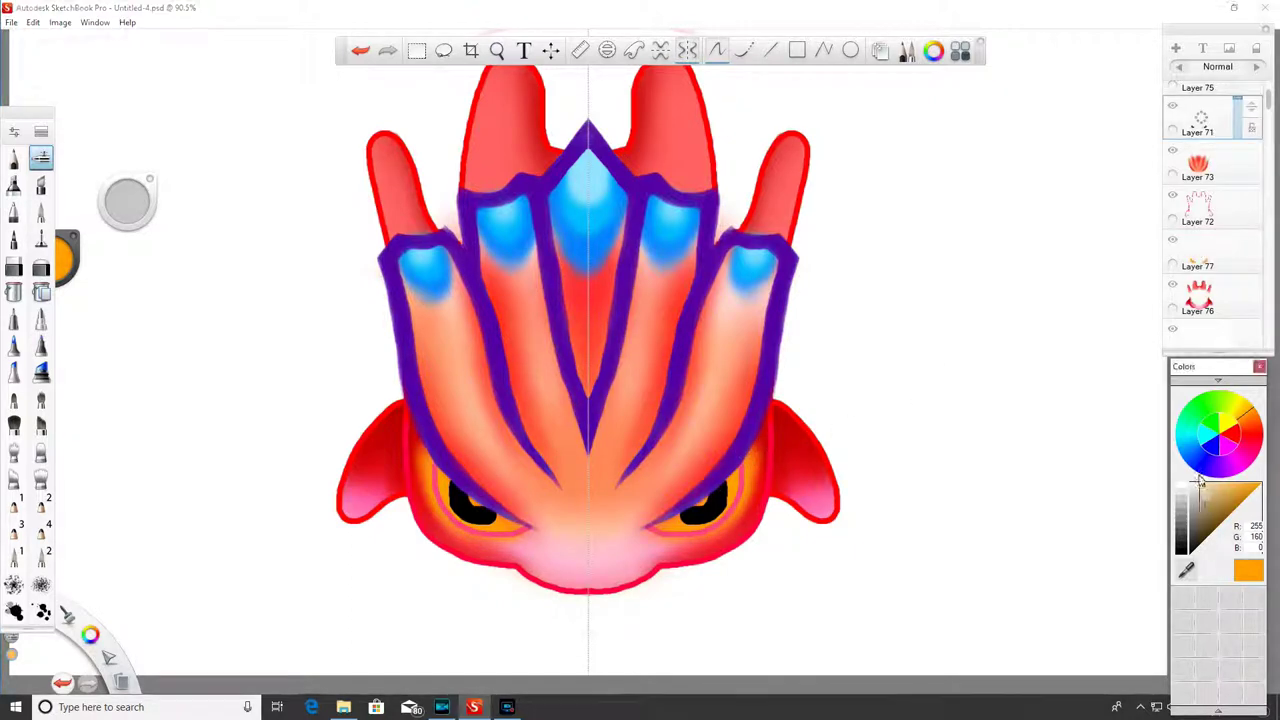
left_click_drag(118, 212, 129, 209)
left_click(1176, 48)
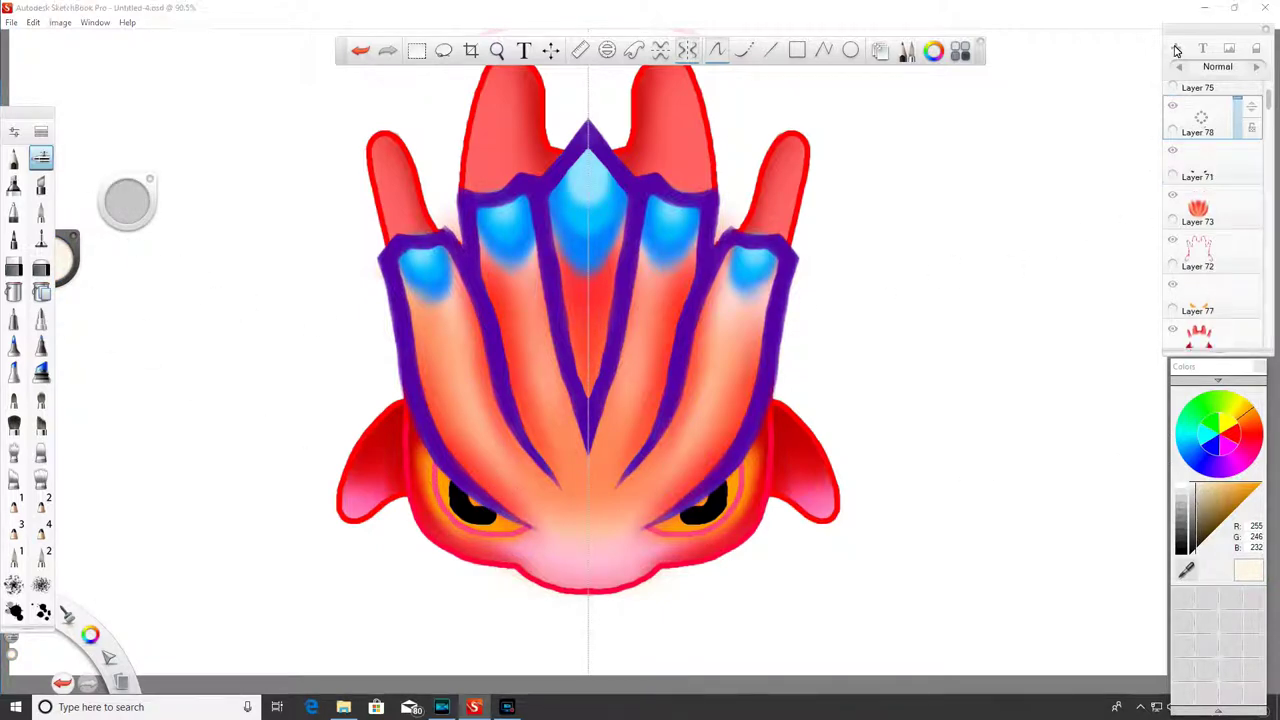
mouse_move(717, 482)
left_mouse_down()
mouse_move(680, 519)
mouse_move(721, 496)
left_mouse_up()
- Tint the irises on Layer 77 with yellow (RGB 255, 206, 0) and deep orange (RGB 255, 99, 0)
left_click(1245, 409)
left_click_drag(1231, 498, 1260, 485)
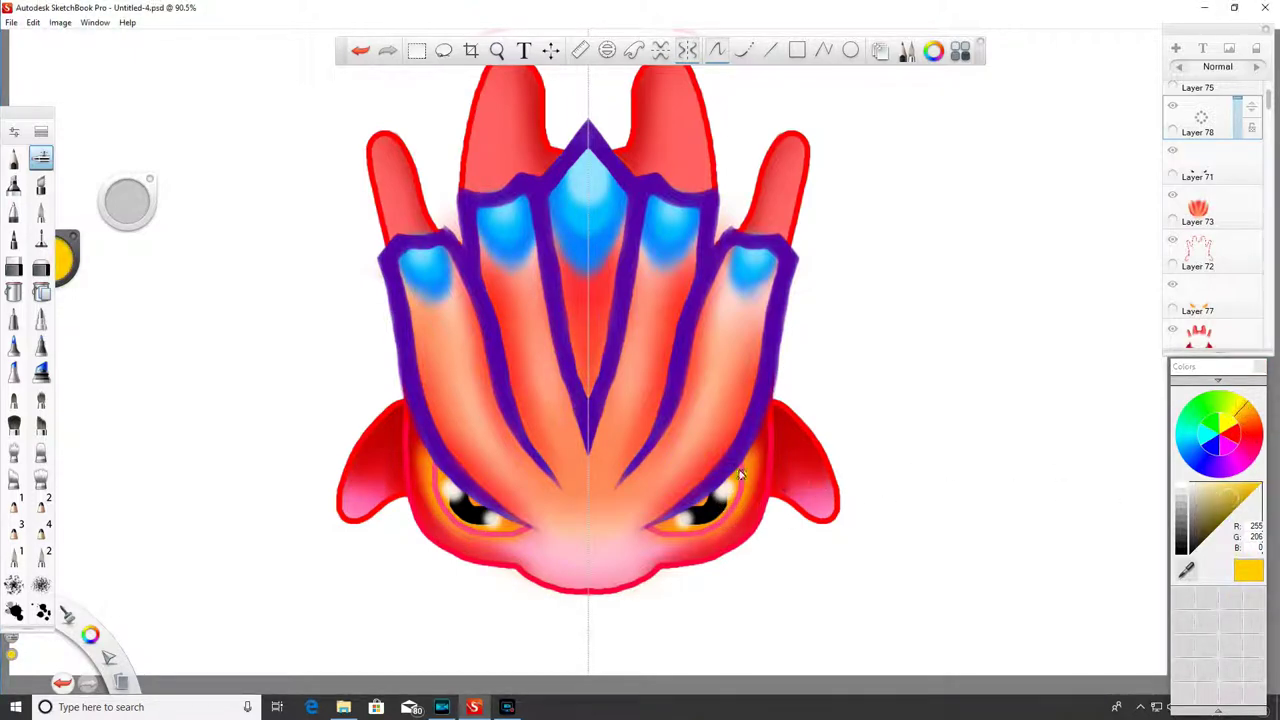
left_click(1201, 300)
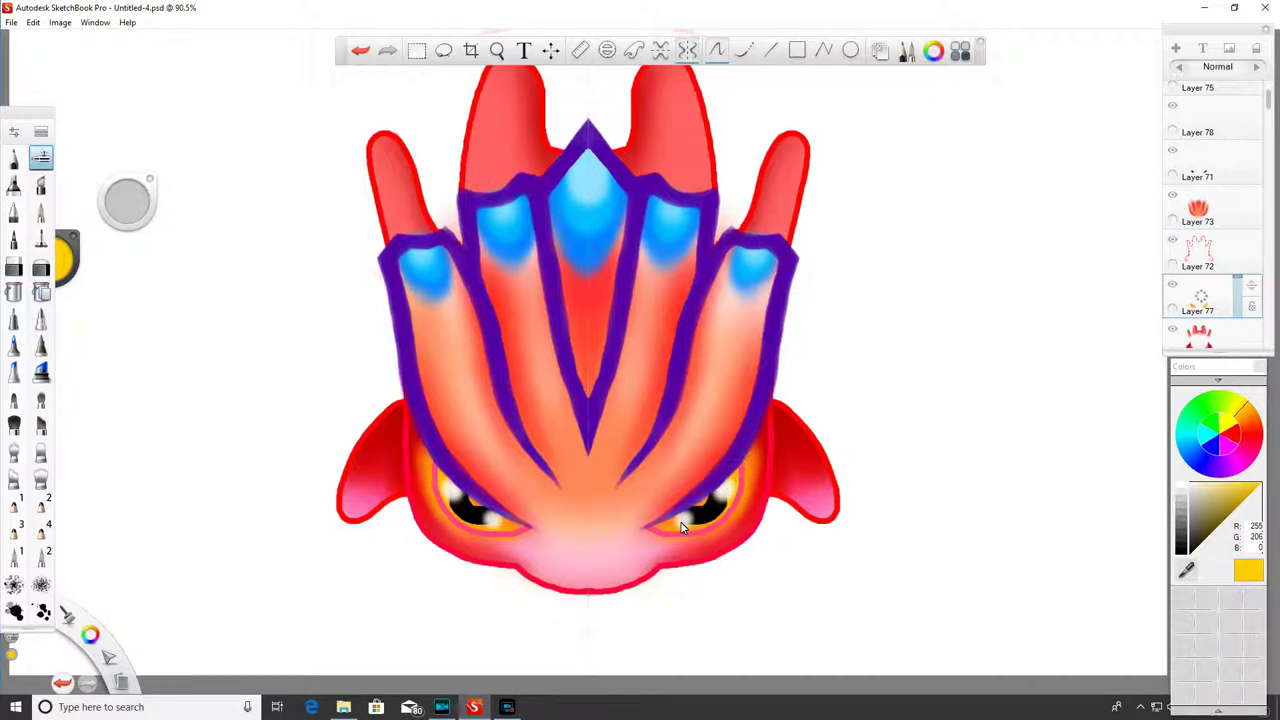
left_click(1254, 422)
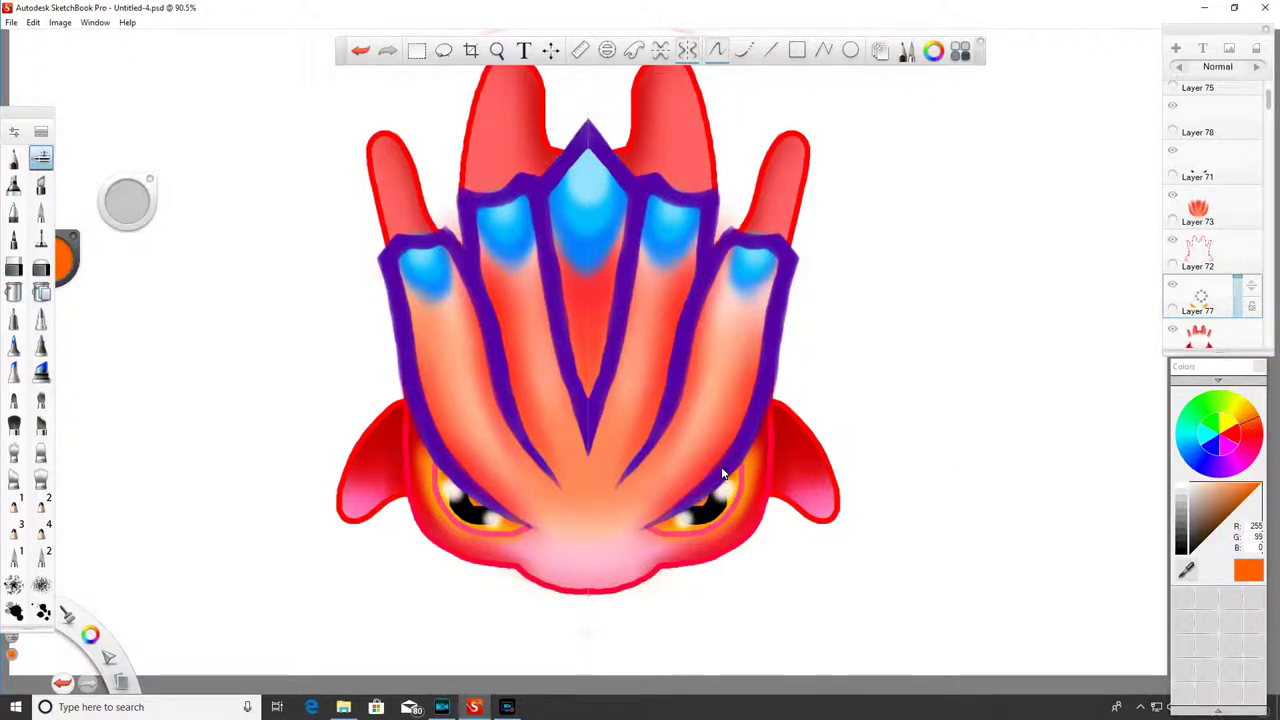
left_click_drag(722, 469, 726, 474)
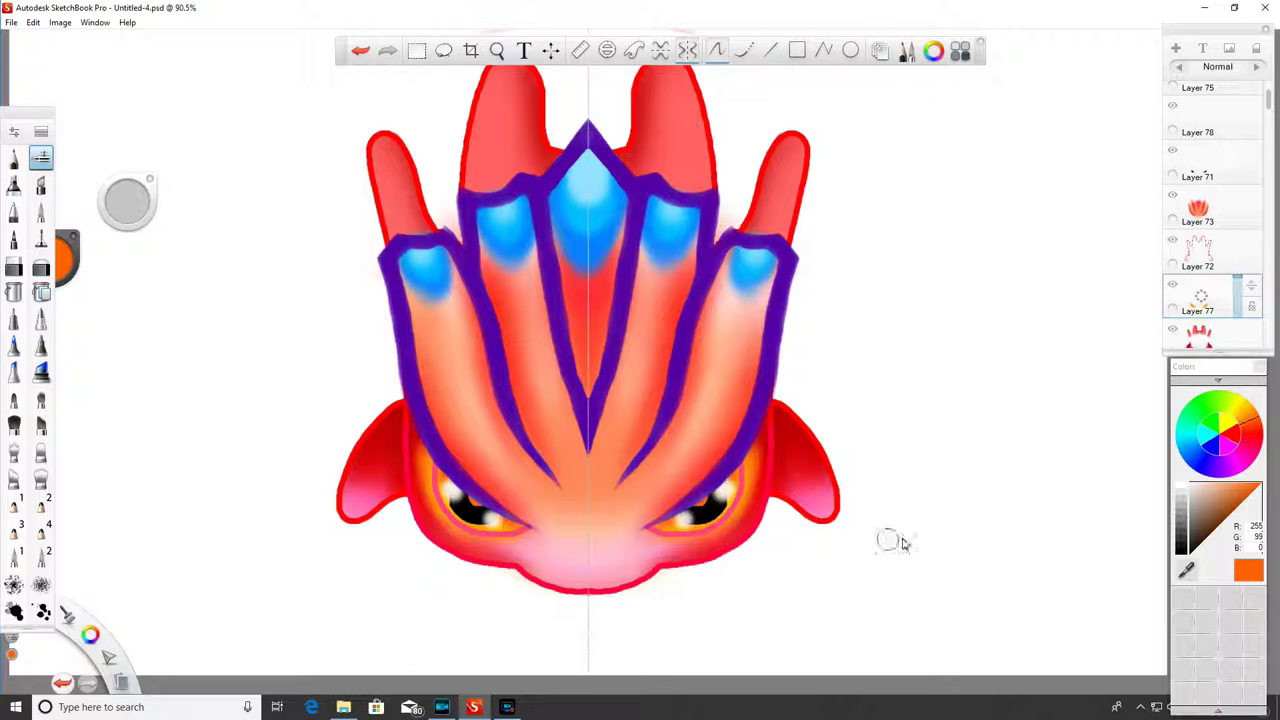
- Airbrush light red (RGB 255, 121, 121) over the lower parts of the side fins on Layer 76
left_click(1220, 332)
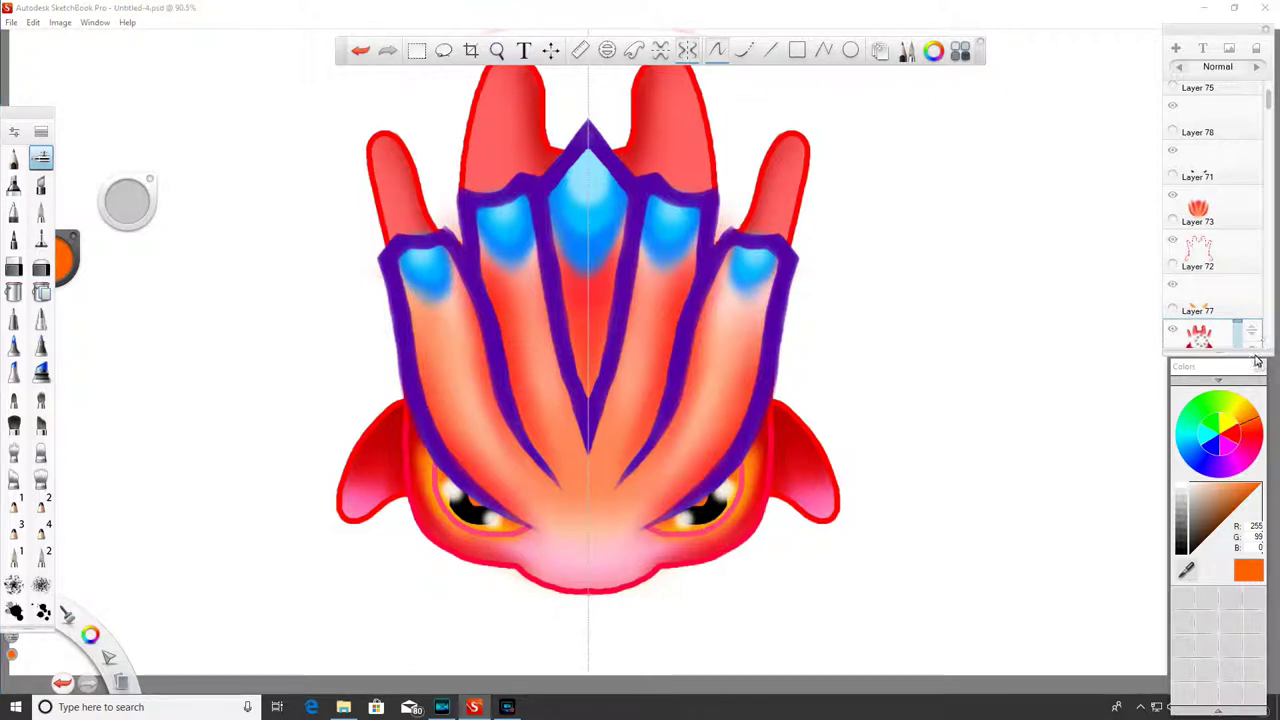
left_click(1241, 434)
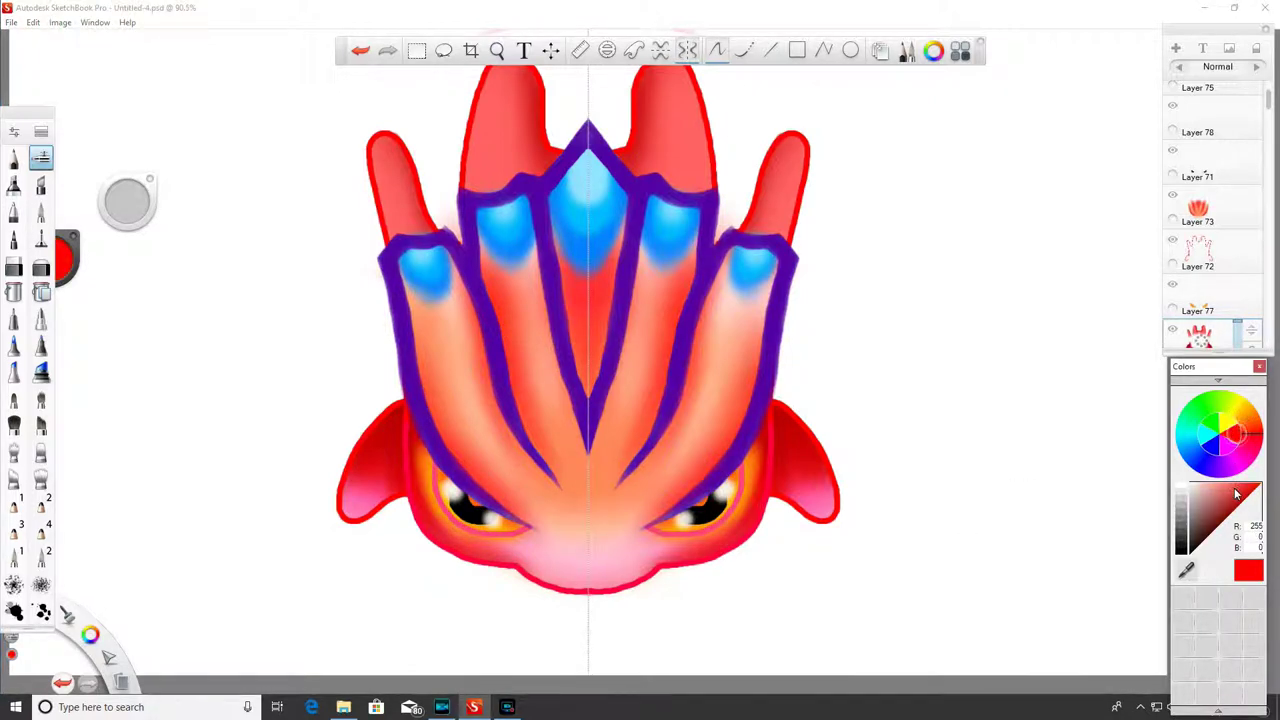
left_click(1230, 484)
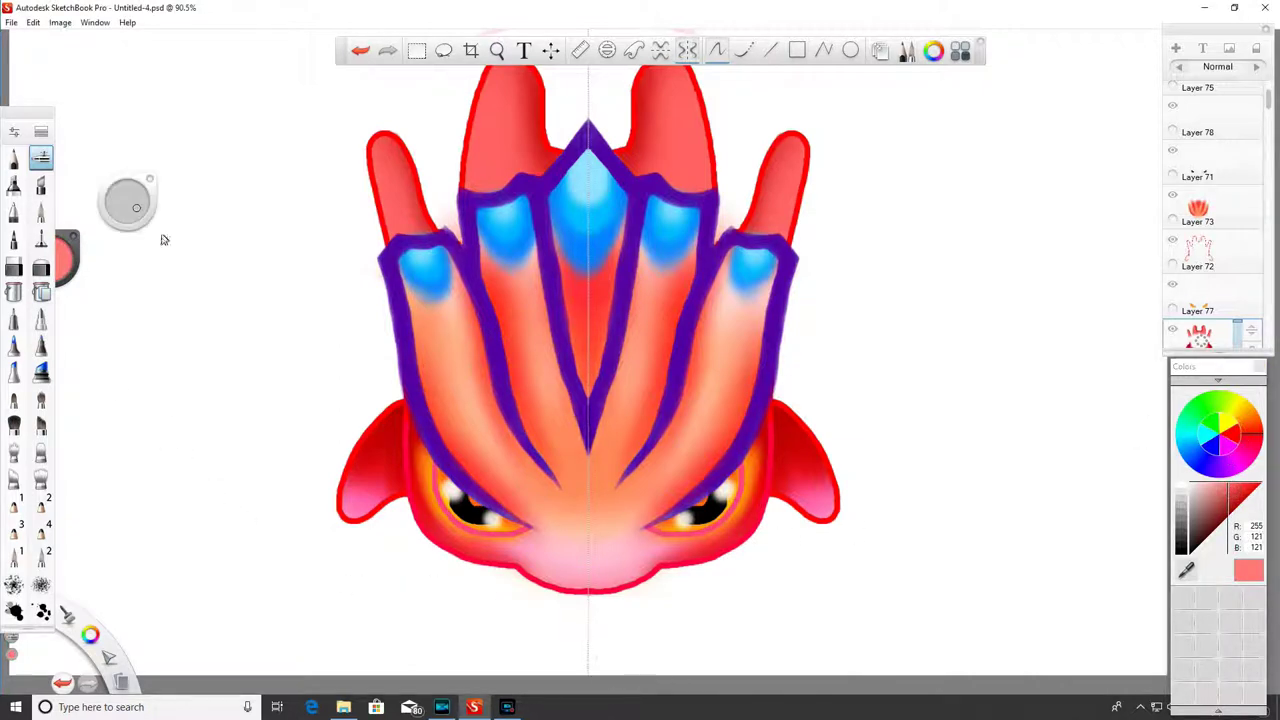
left_click_drag(130, 234, 126, 208)
mouse_move(378, 512)
left_mouse_down()
mouse_move(380, 477)
mouse_move(397, 505)
mouse_move(326, 534)
mouse_move(332, 501)
mouse_move(393, 480)
mouse_move(399, 522)
left_mouse_up()
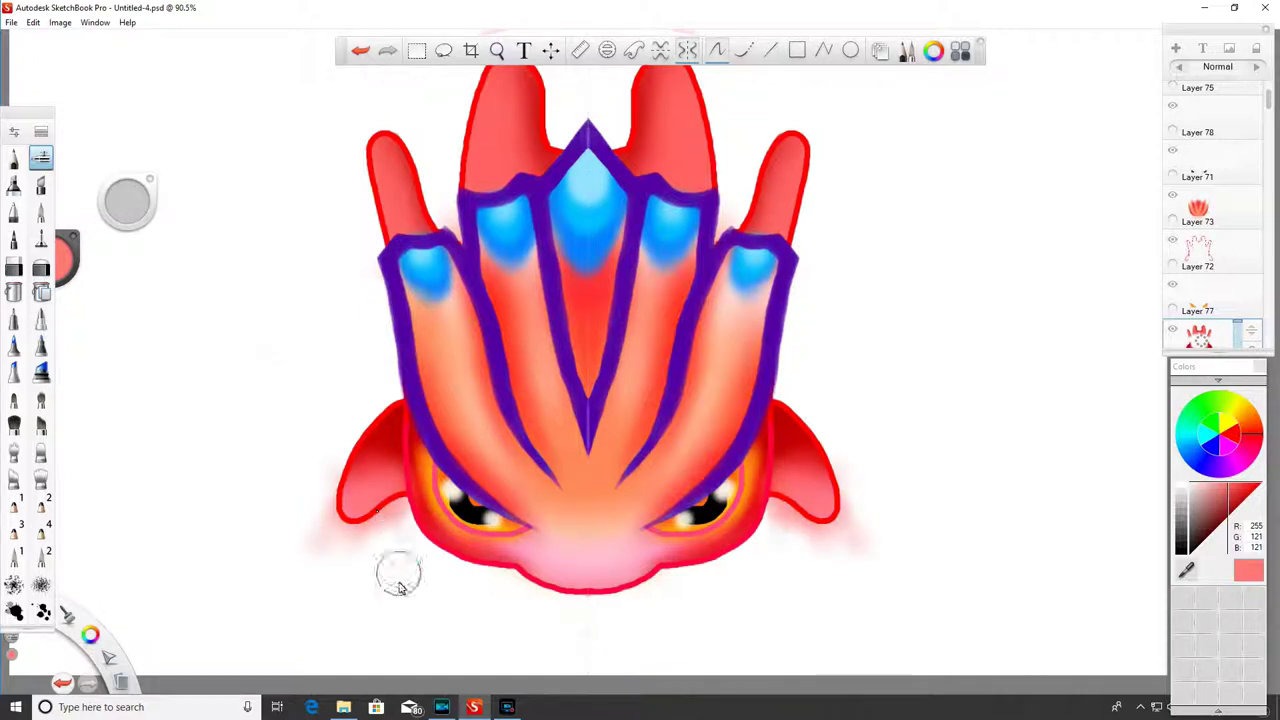
- Blend pale peach (RGB 255, 206, 185) over the side fin tips and the muzzle
left_click(1209, 500)
left_click(1256, 425)
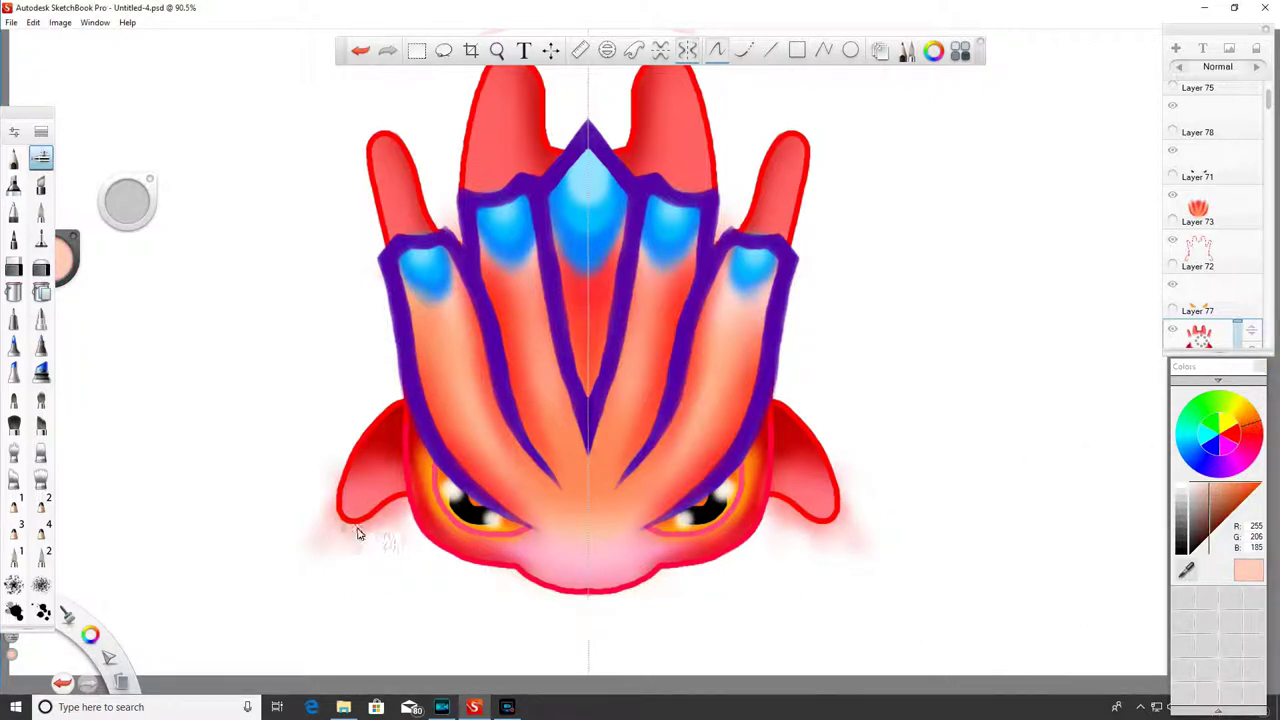
left_click_drag(147, 214, 133, 207)
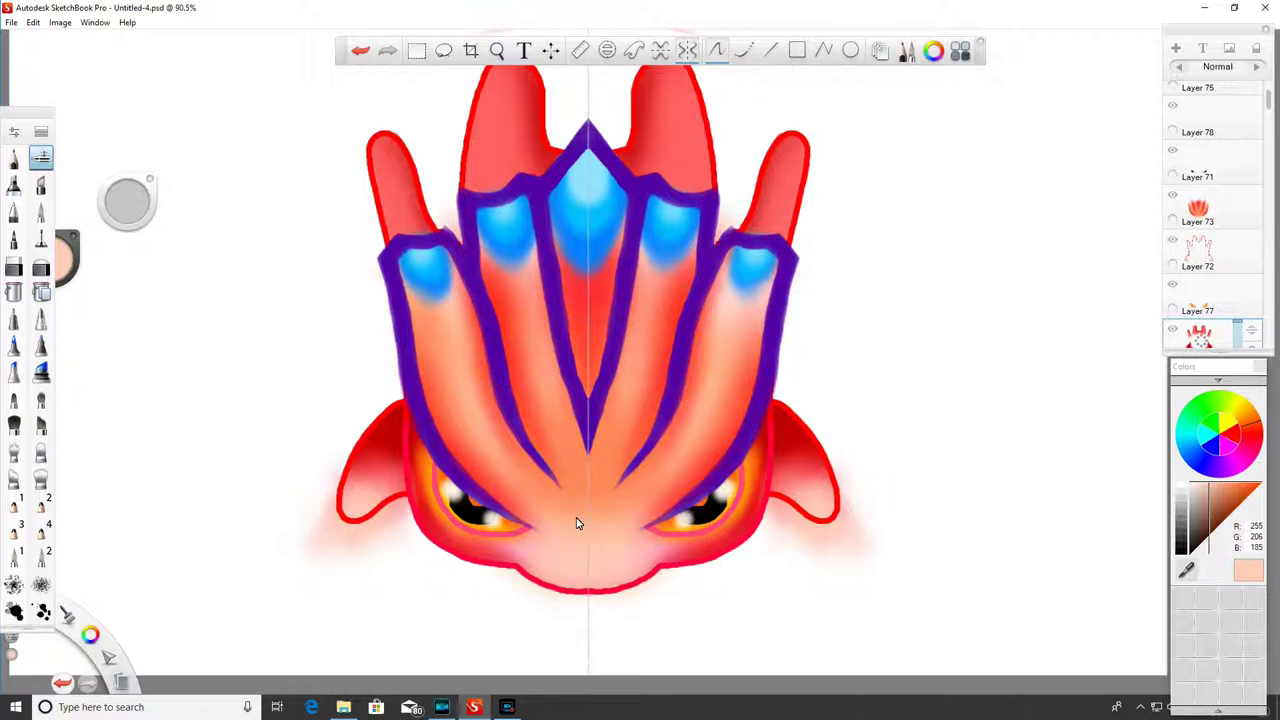
- Airbrush light purple (RGB 181, 125, 255) over the lower ends of the crest outlines on Layer 74, where they converge on the forehead
left_click(497, 50)
scroll(565, 339, "down", 8)
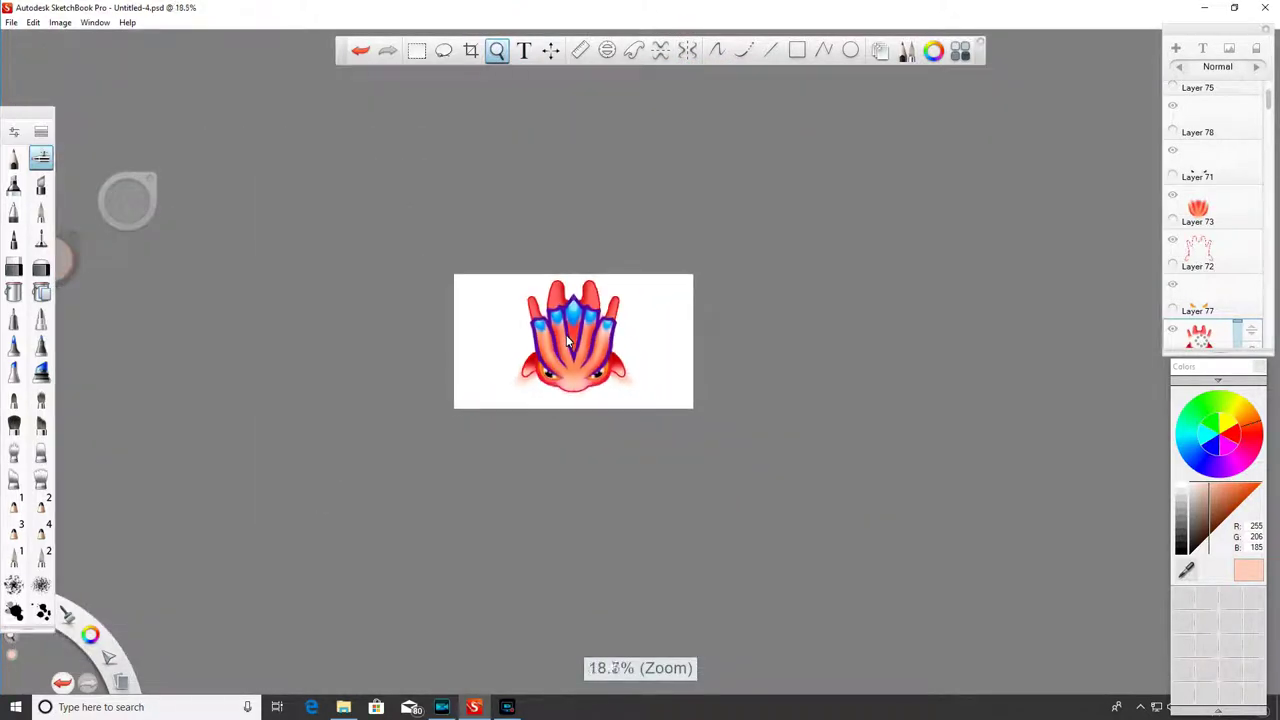
scroll(567, 341, "up", 8)
scroll(567, 341, "down", 8)
scroll(589, 515, "up", 2)
left_click_drag(589, 515, 707, 566)
mouse_move(1270, 99)
left_mouse_down()
mouse_move(1271, 134)
mouse_move(1273, 93)
left_mouse_up()
left_click(1215, 110)
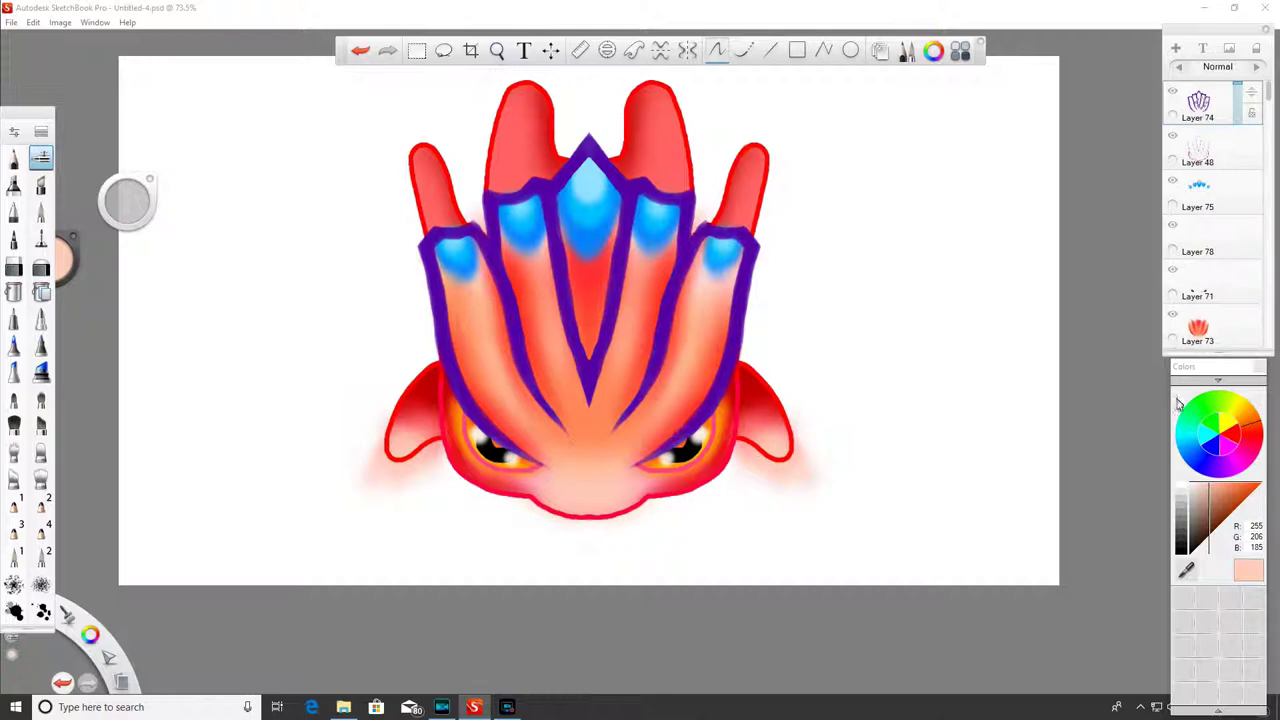
left_click(1213, 470)
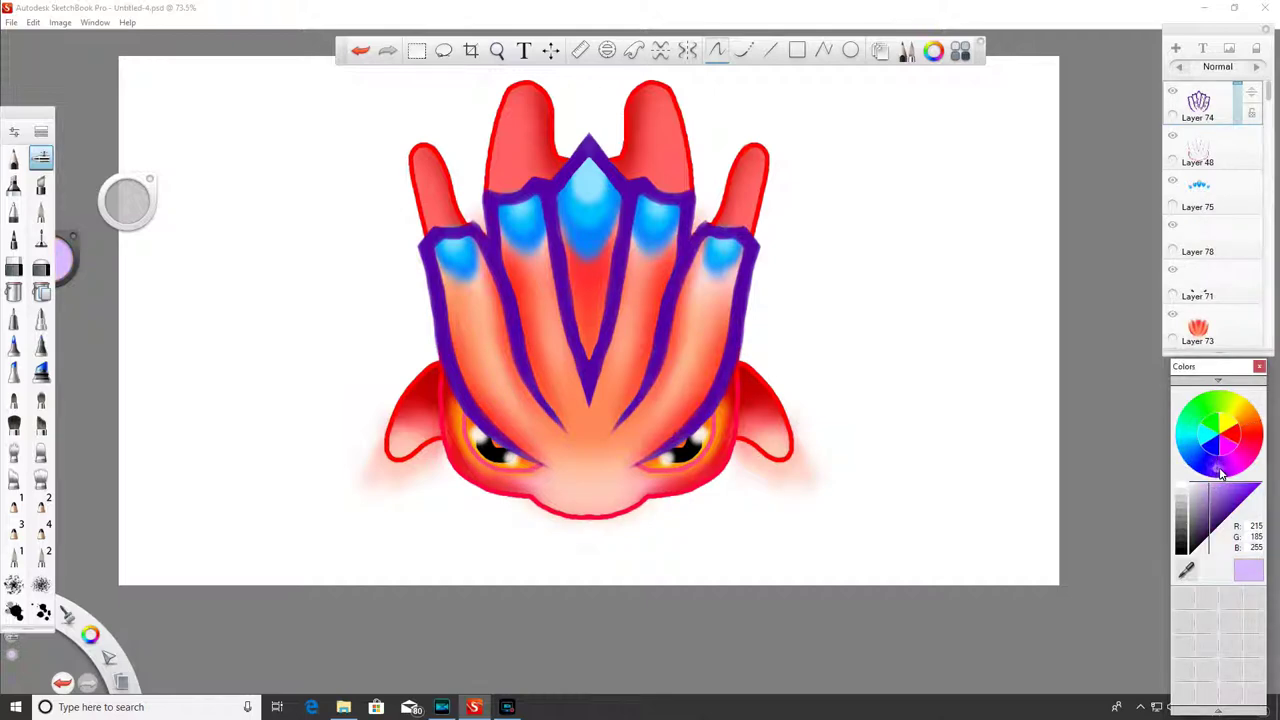
left_click(1200, 502)
mouse_move(580, 417)
left_mouse_down()
mouse_move(587, 345)
mouse_move(570, 300)
mouse_move(606, 320)
mouse_move(610, 345)
left_mouse_up()
mouse_move(597, 460)
left_mouse_down()
mouse_move(640, 388)
mouse_move(634, 440)
mouse_move(700, 418)
mouse_move(722, 385)
left_mouse_up()
left_click_drag(515, 446, 452, 370)
left_click_drag(552, 420, 510, 305)
left_click_drag(524, 358, 502, 292)
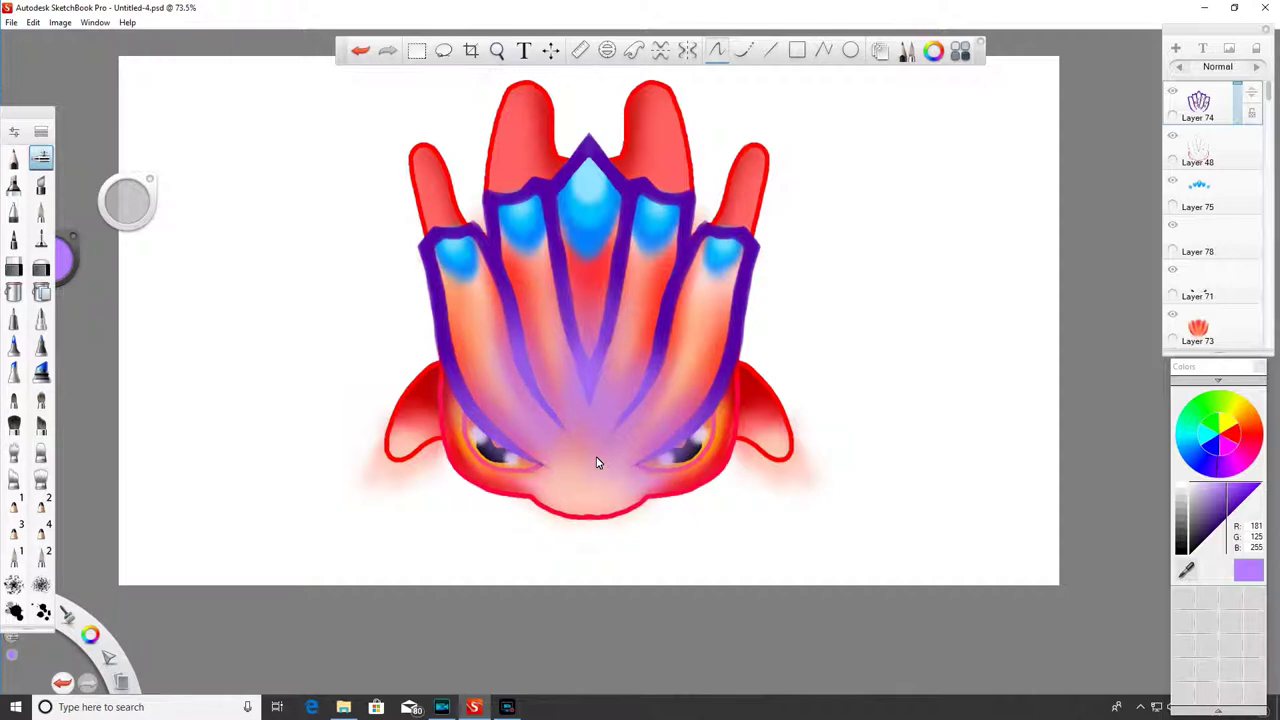
- Extend the light purple fade upward along the central, inner and outer crest outlines on both sides
left_click_drag(460, 392, 436, 342)
left_click_drag(584, 380, 557, 248)
left_click_drag(599, 350, 614, 280)
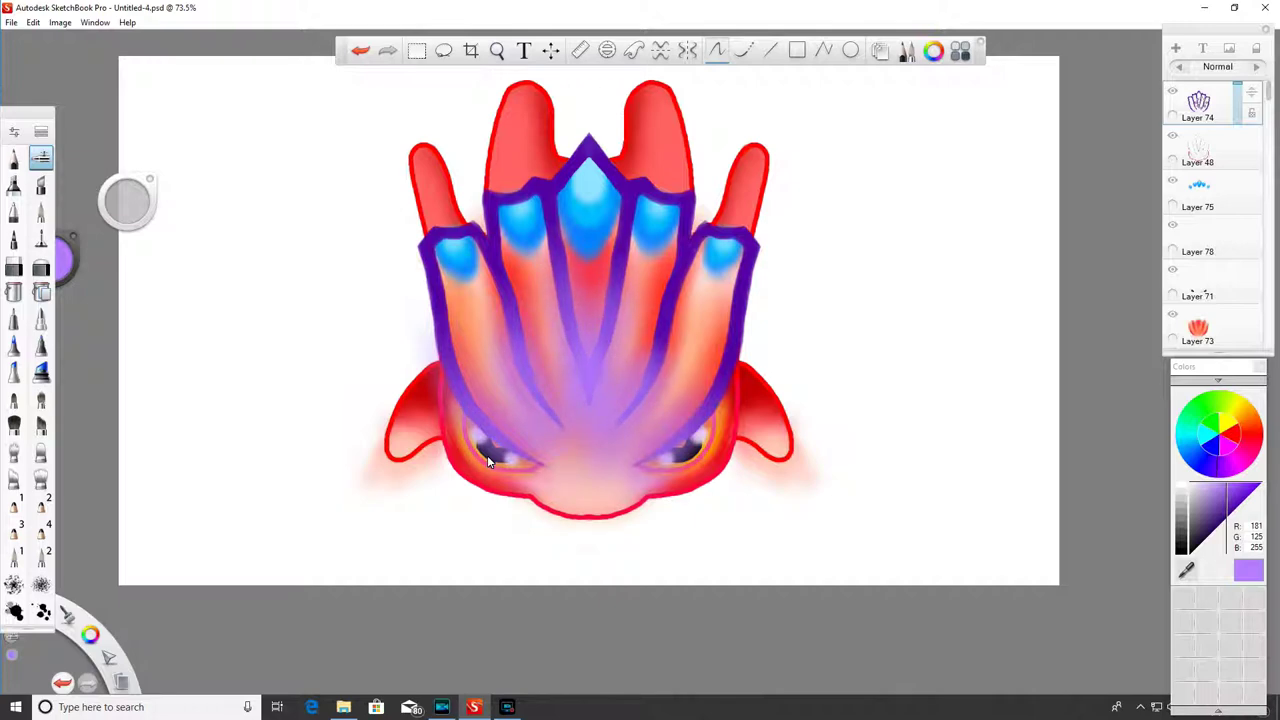
left_click_drag(653, 358, 666, 306)
left_click_drag(704, 416, 742, 350)
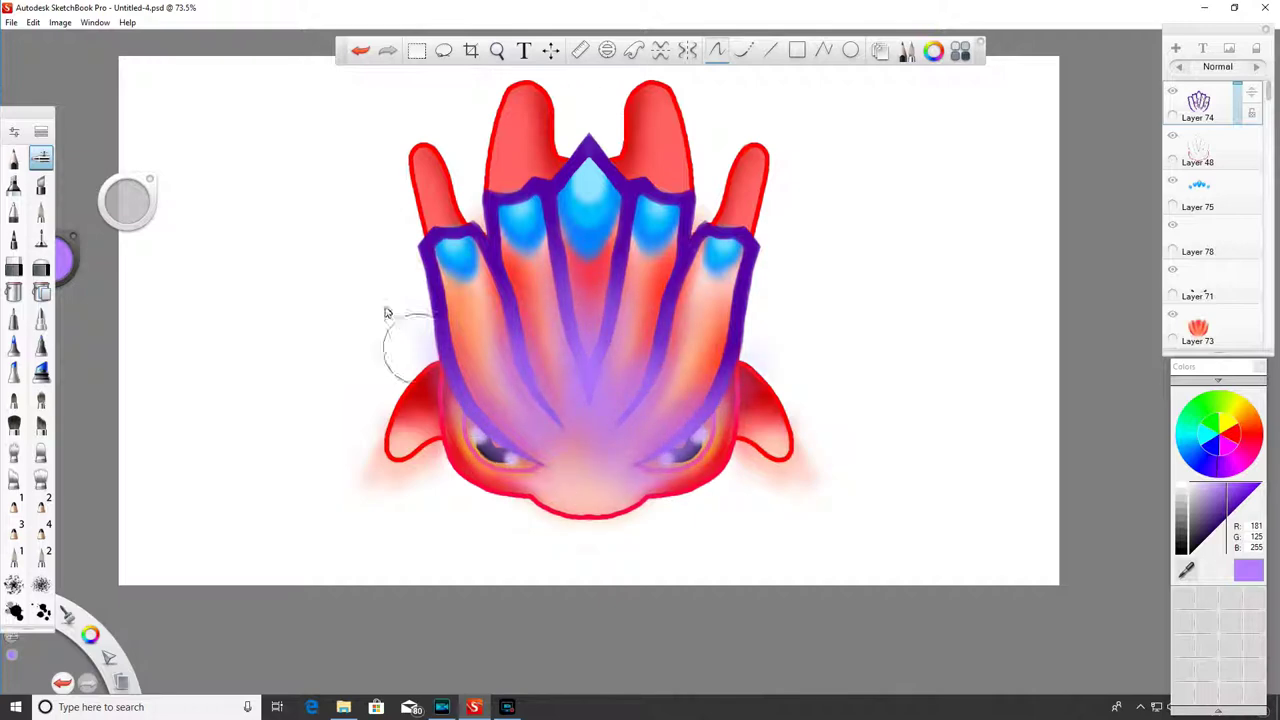
- Erase the light purple overspray from the outer crest sections, eyes and forehead on Layer 74, mirrored symmetrically
left_click(14, 268)
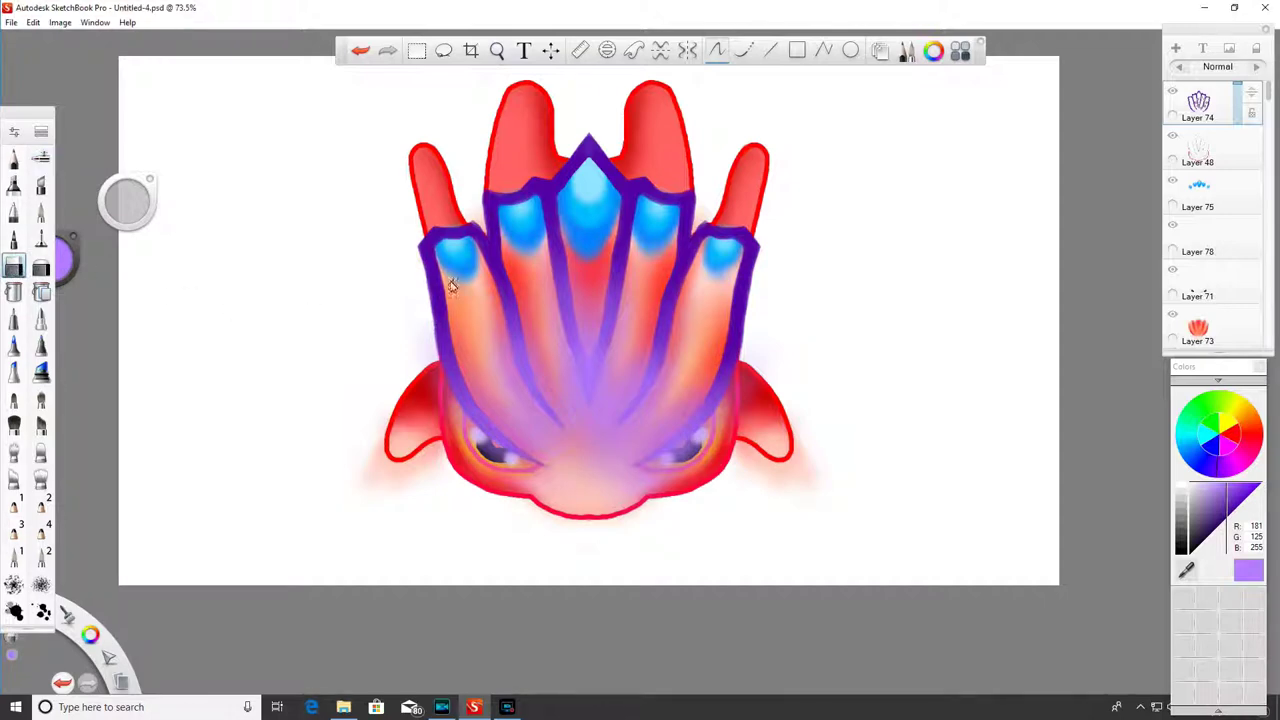
left_click(687, 50)
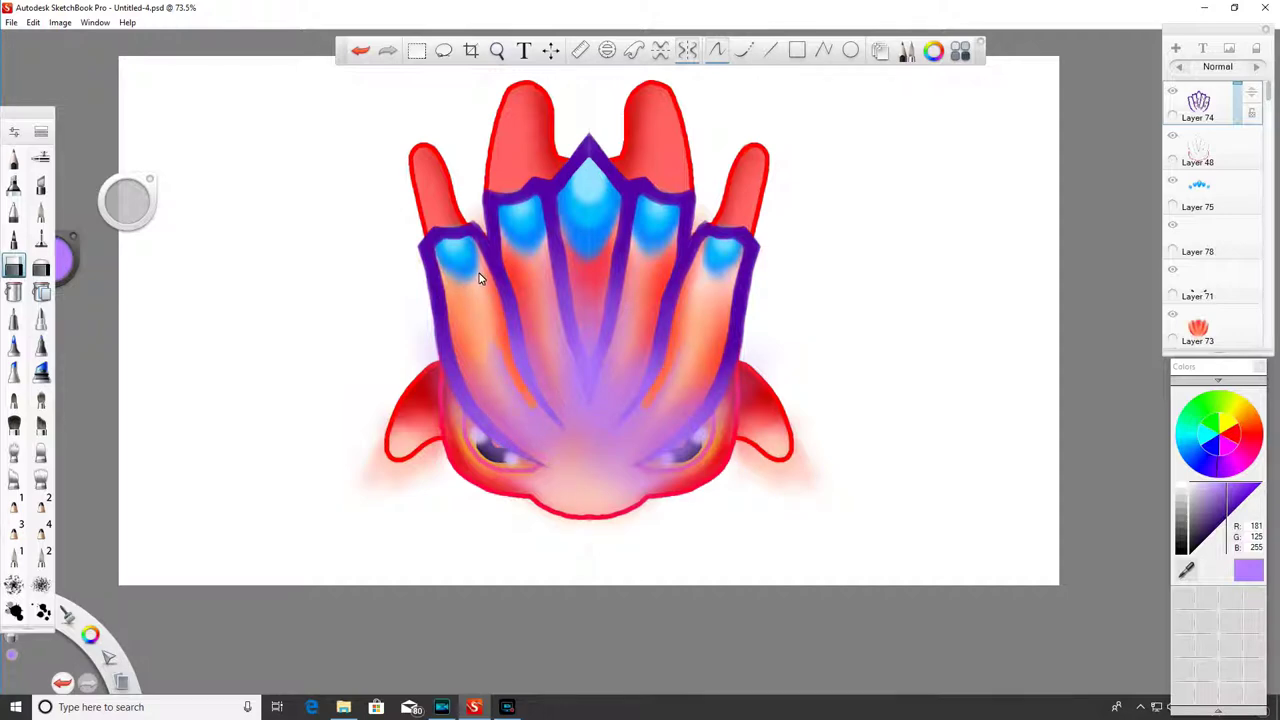
left_click_drag(589, 464, 538, 406)
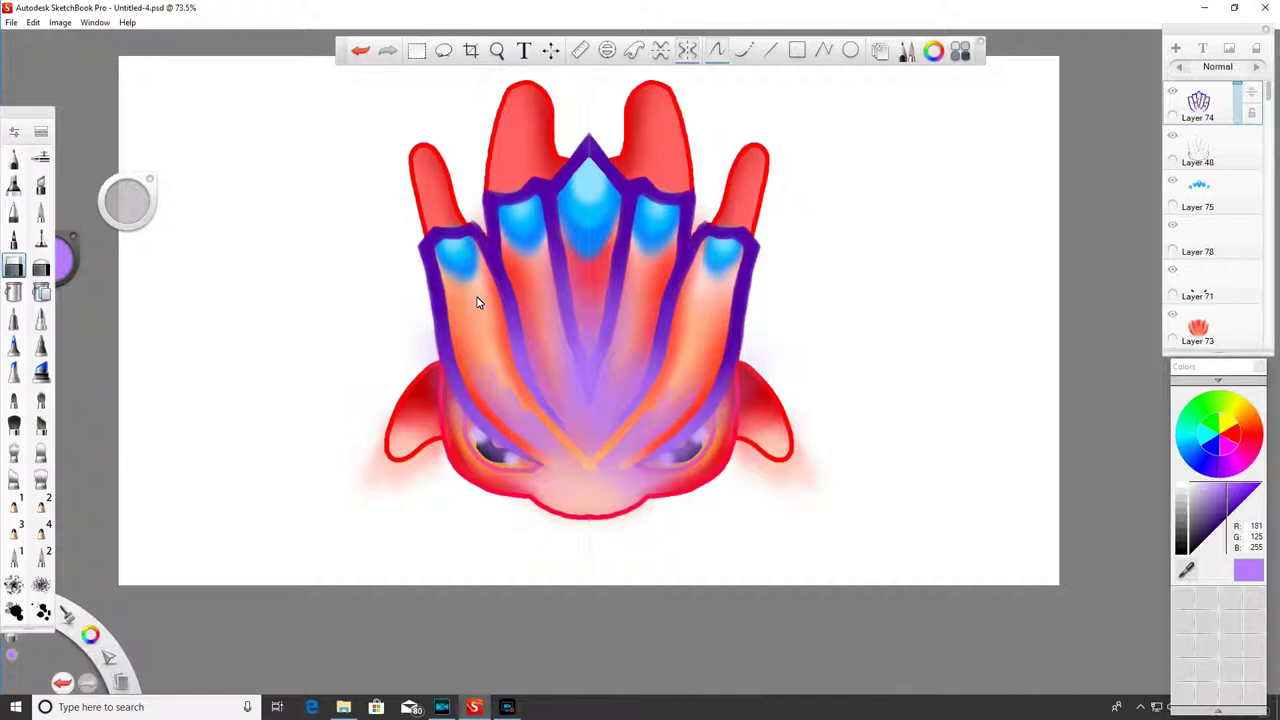
mouse_move(528, 414)
left_mouse_down()
mouse_move(546, 448)
mouse_move(582, 462)
left_mouse_up()
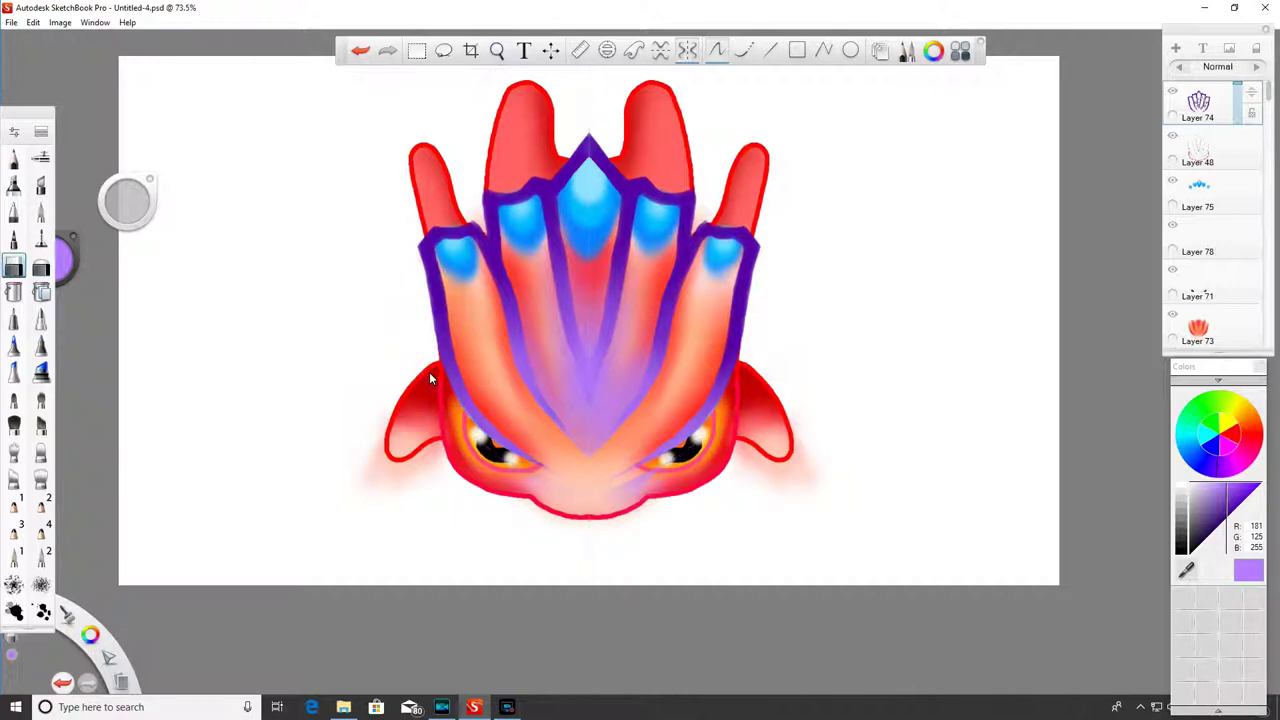
- Erase the light purple overspray along the inner edges of the side crest outlines and at the forehead point on Layer 74, mirrored symmetrically
left_click(496, 50)
left_click_drag(557, 396, 592, 274)
left_click_drag(584, 374, 586, 407)
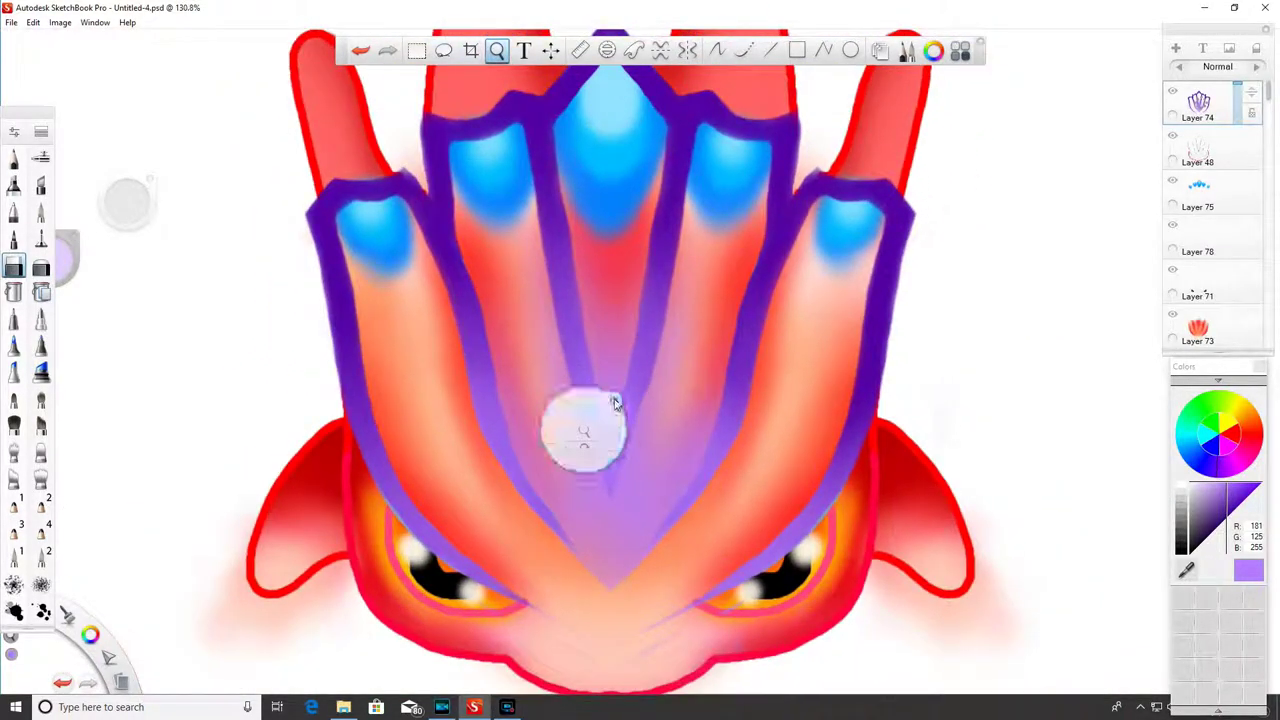
left_click(614, 400)
left_click_drag(452, 206, 482, 320)
left_click_drag(496, 372, 522, 455)
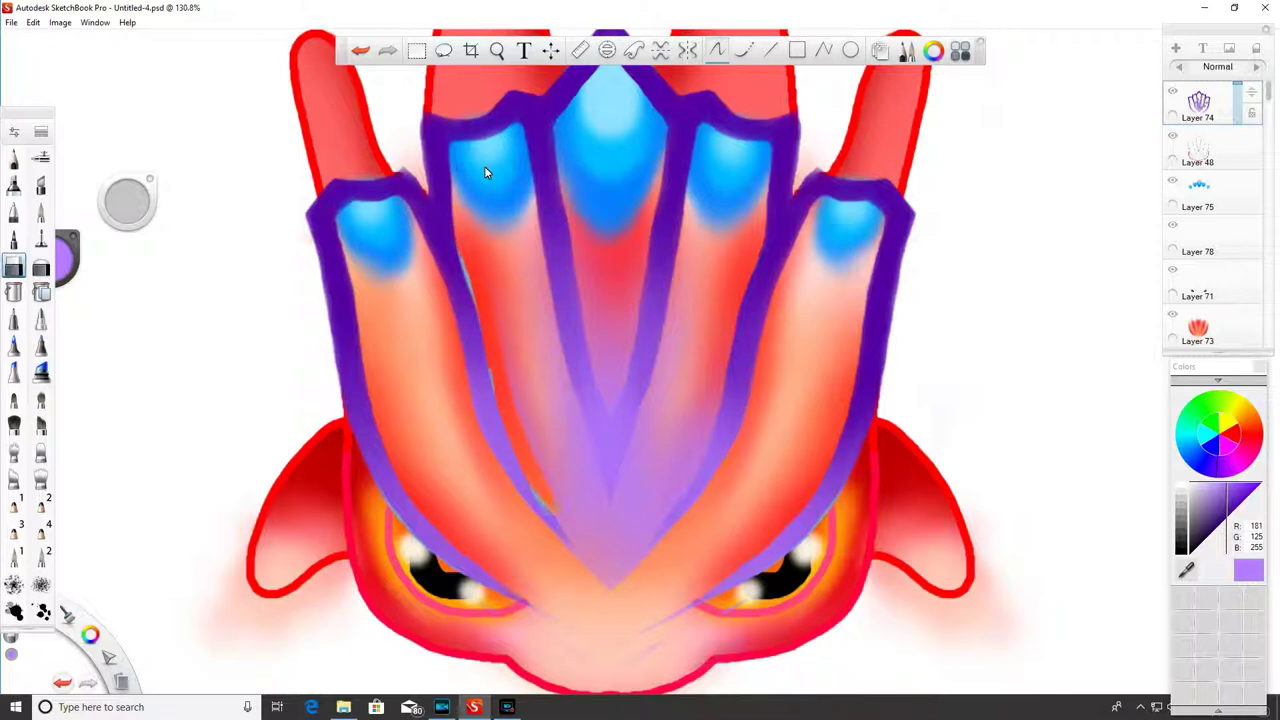
left_click(686, 56)
key("ctrl+z")
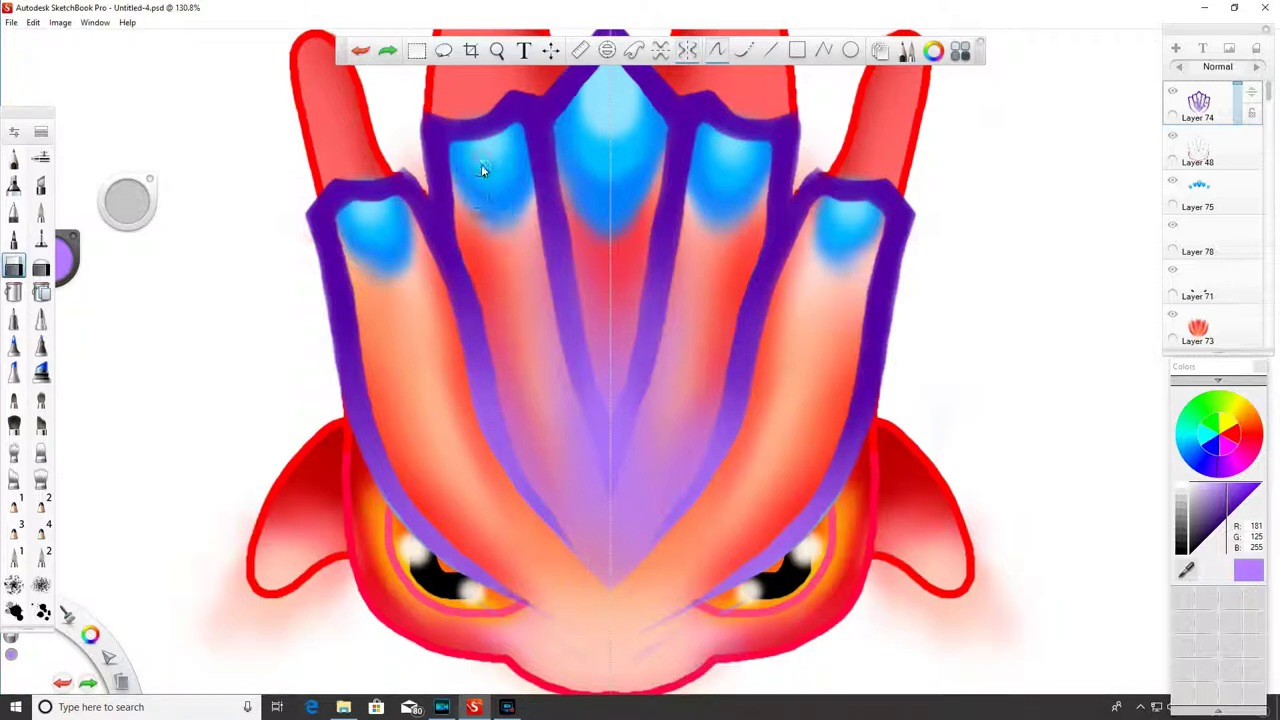
mouse_move(452, 190)
left_mouse_down()
mouse_move(514, 448)
mouse_move(553, 522)
left_mouse_up()
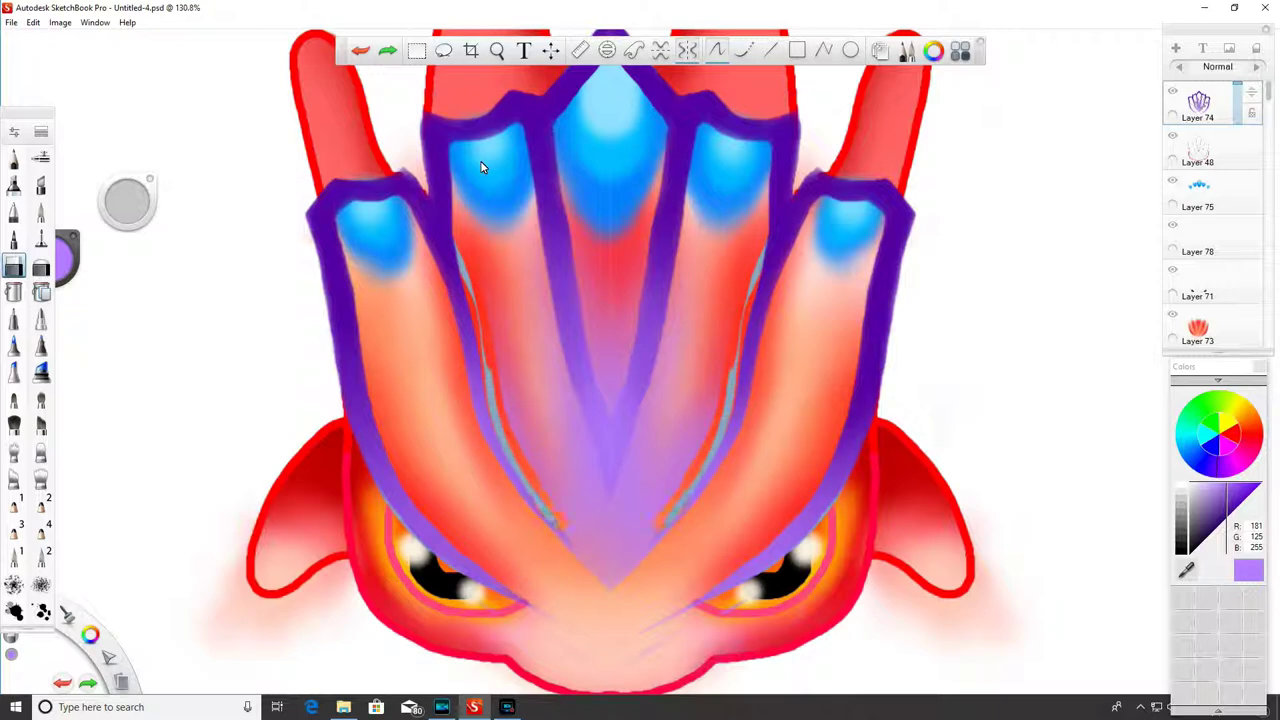
left_click(360, 52)
left_click_drag(464, 242, 547, 500)
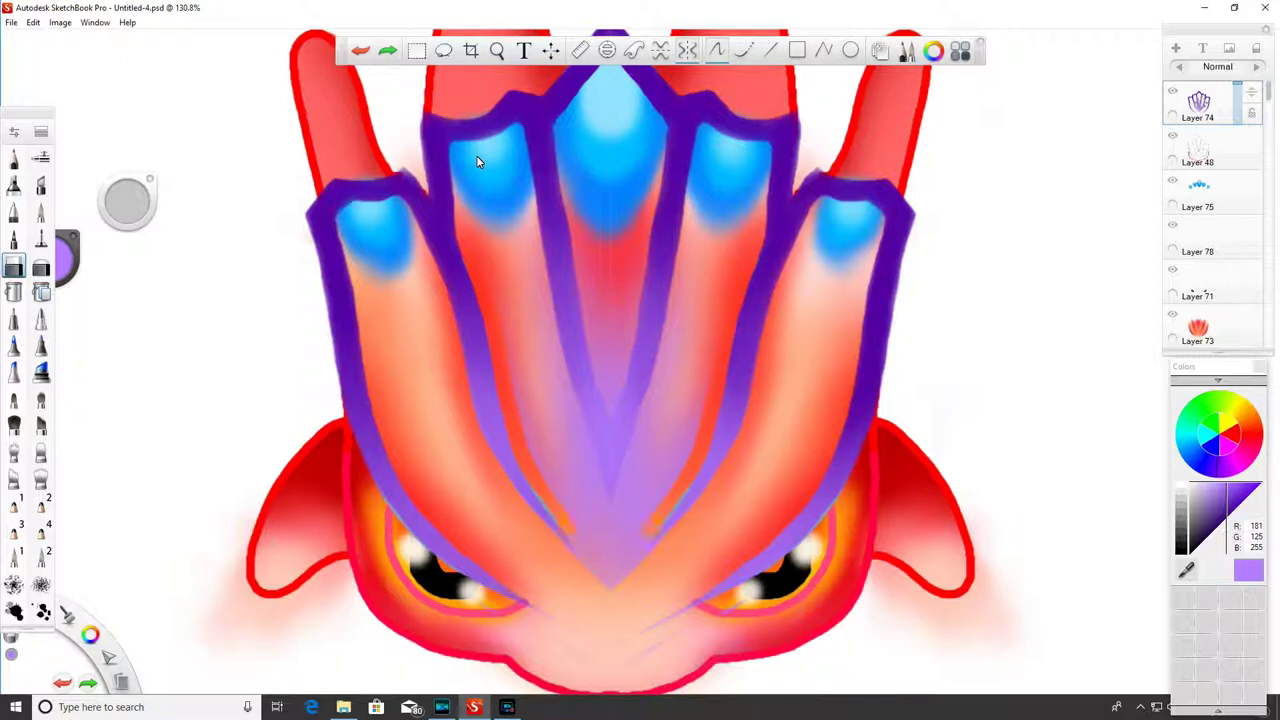
left_click_drag(590, 562, 608, 580)
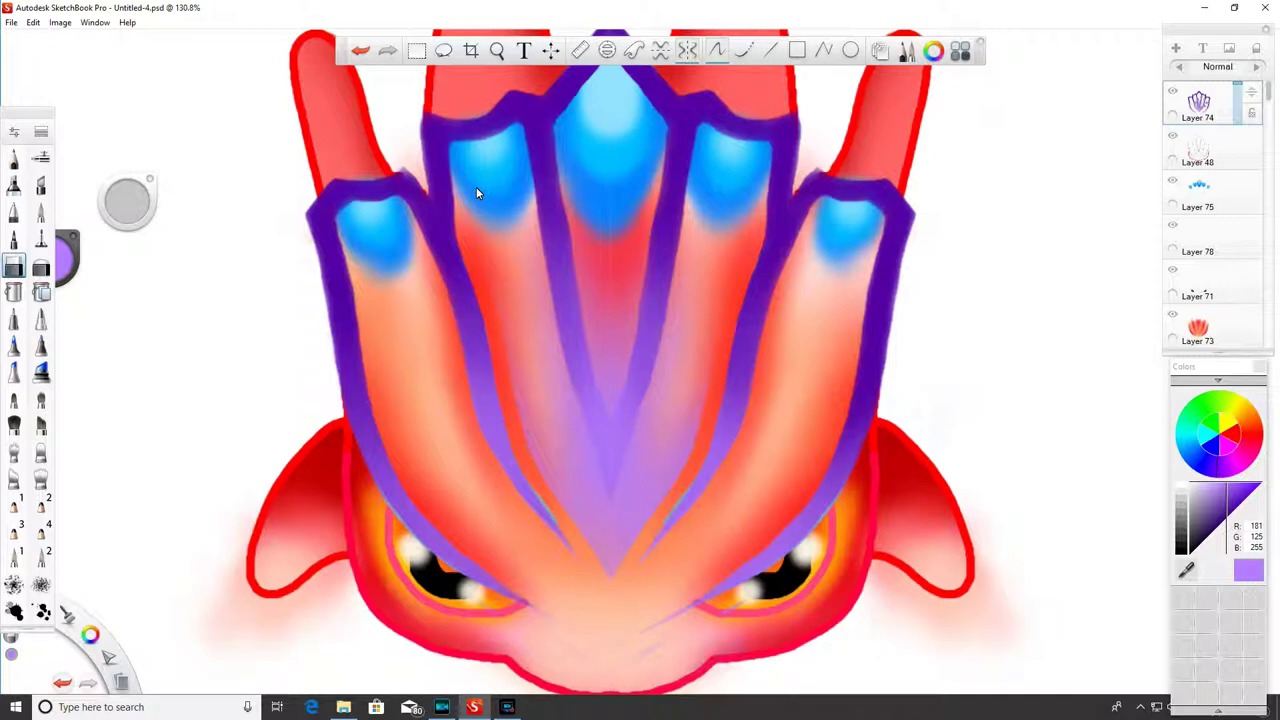
- Erase the light purple overspray inside and alongside the central V-shaped crest outline on Layer 74
left_click_drag(536, 190, 579, 430)
left_click_drag(607, 530, 611, 576)
left_click_drag(588, 256, 605, 388)
left_click_drag(127, 201, 129, 192)
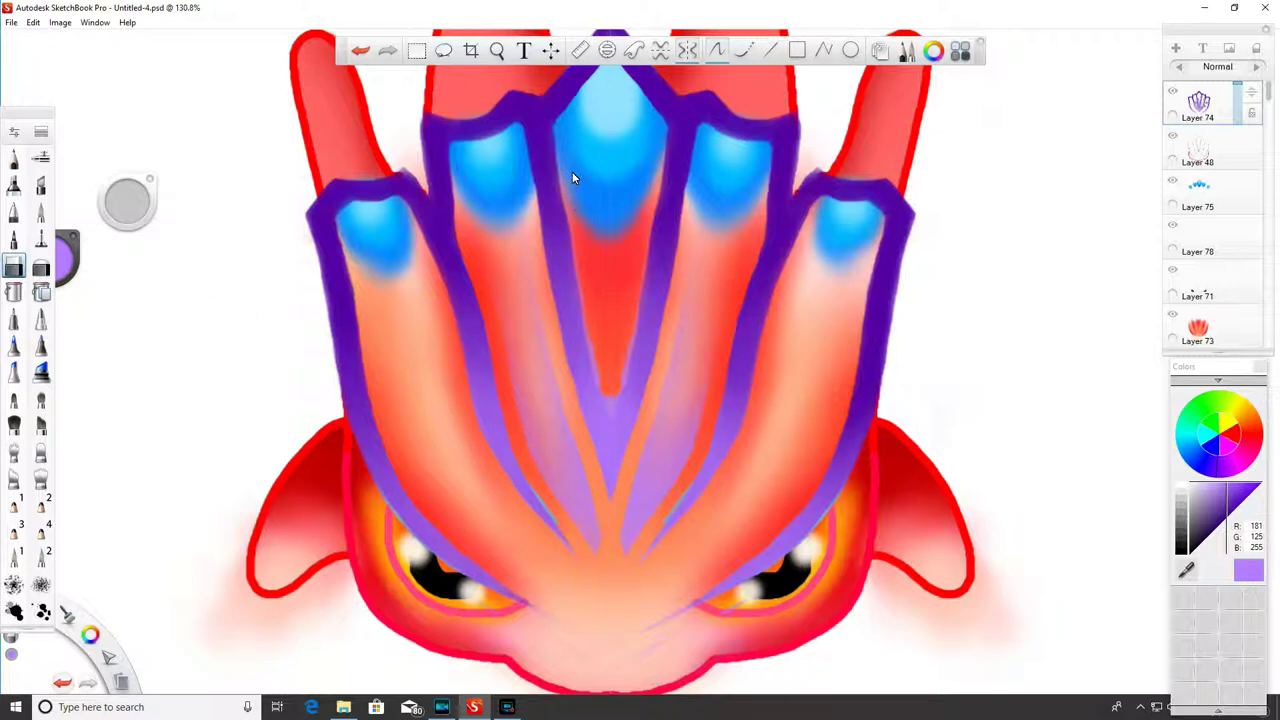
left_click_drag(563, 196, 582, 306)
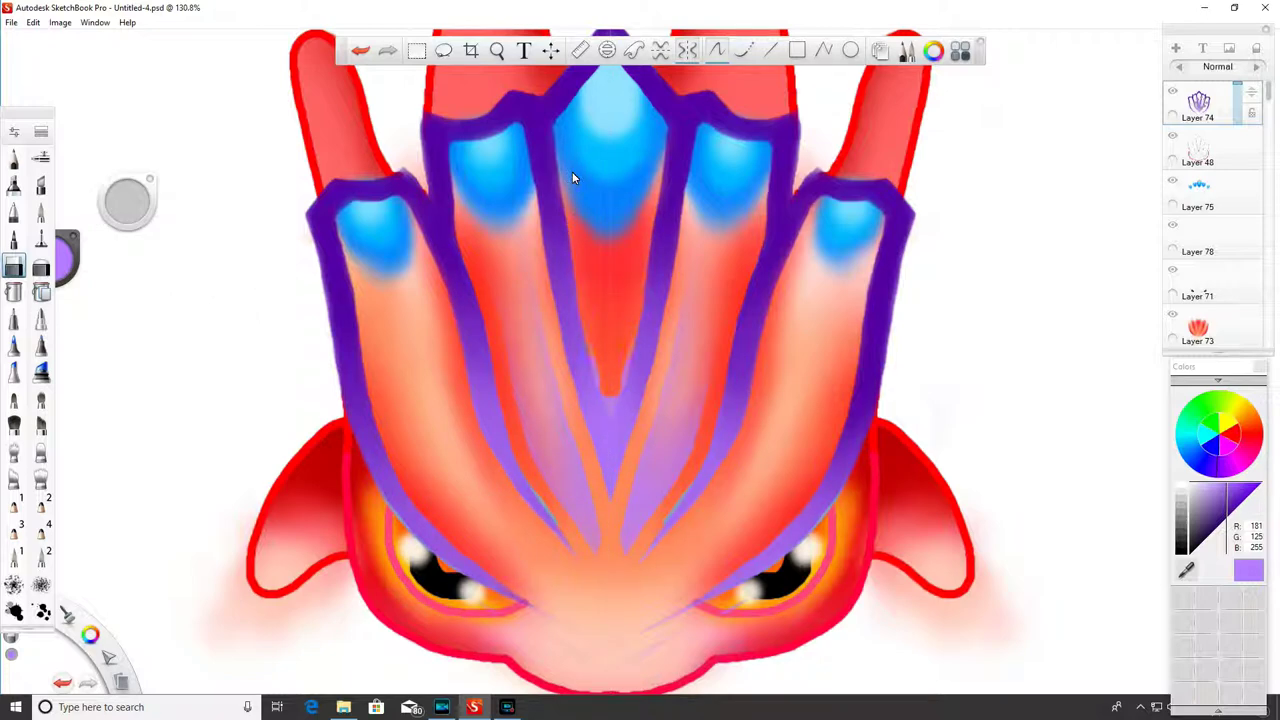
left_click_drag(600, 388, 605, 401)
left_click_drag(132, 204, 125, 198)
left_click_drag(132, 200, 127, 203)
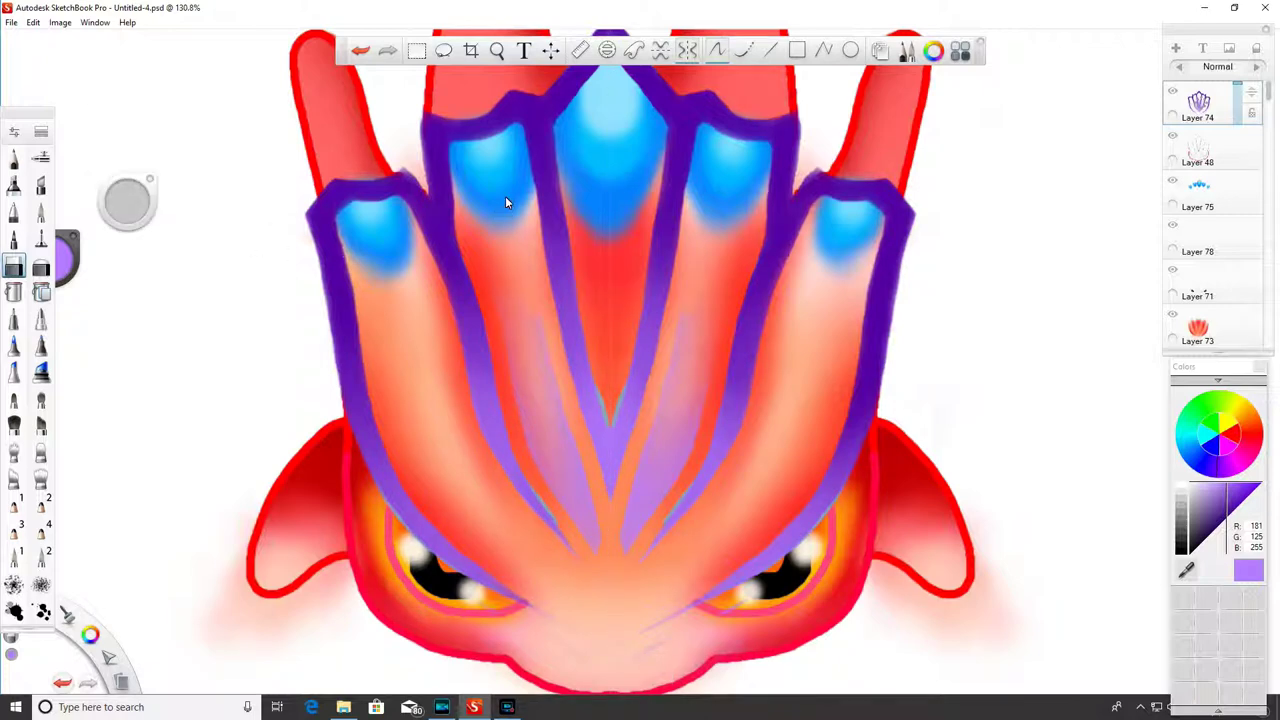
- Erase the remaining light purple haze from the crest sections beside the centre and trim the outer outline tips above the eyes
left_click_drag(538, 318, 564, 440)
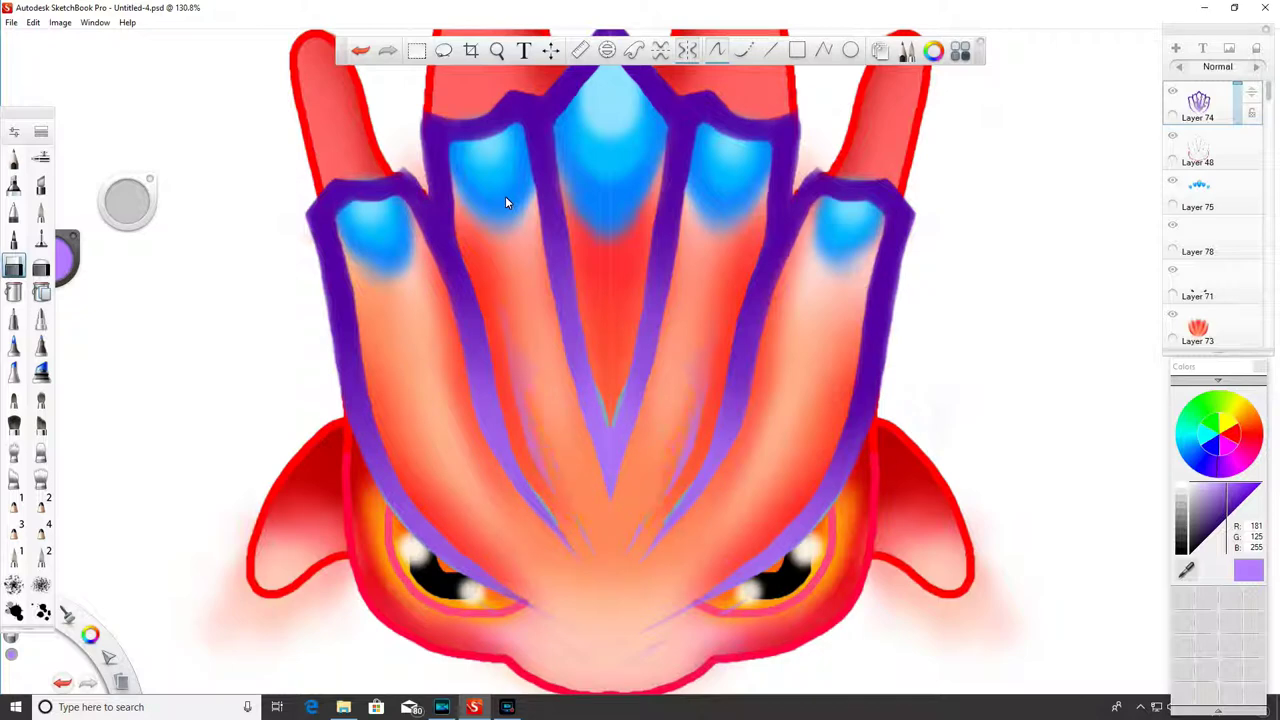
left_click_drag(530, 418, 526, 440)
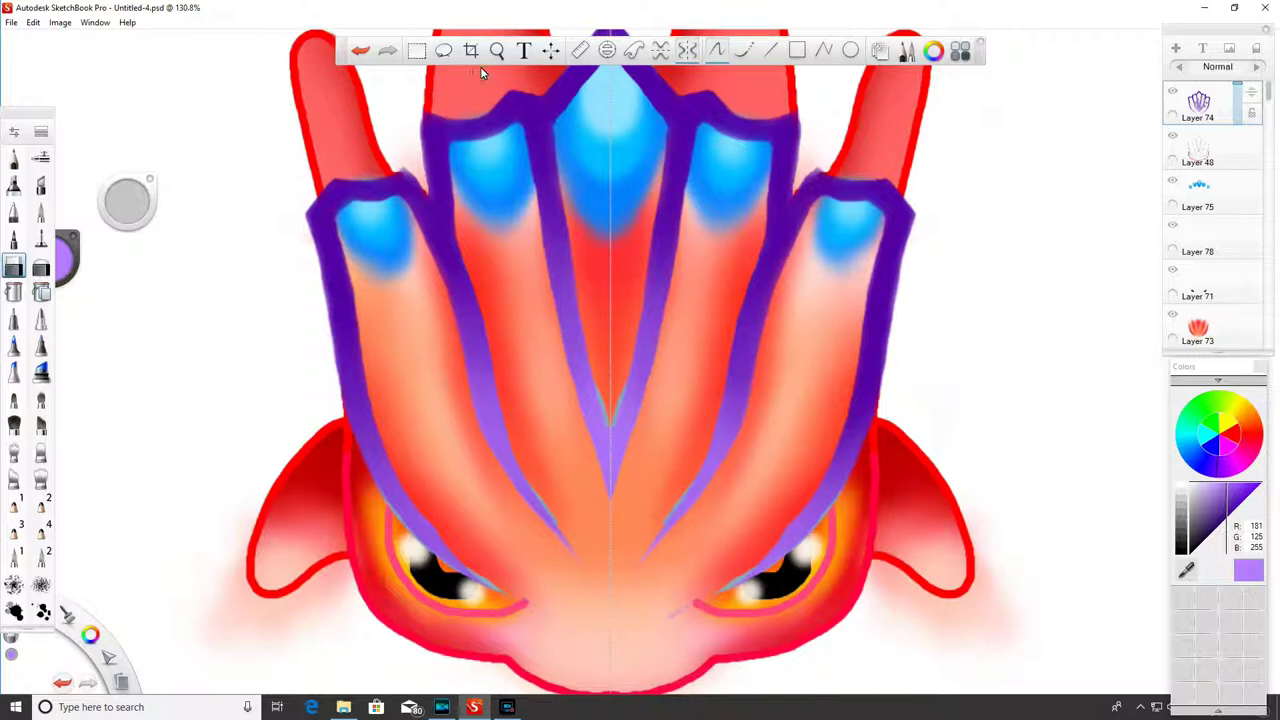
left_click(360, 50)
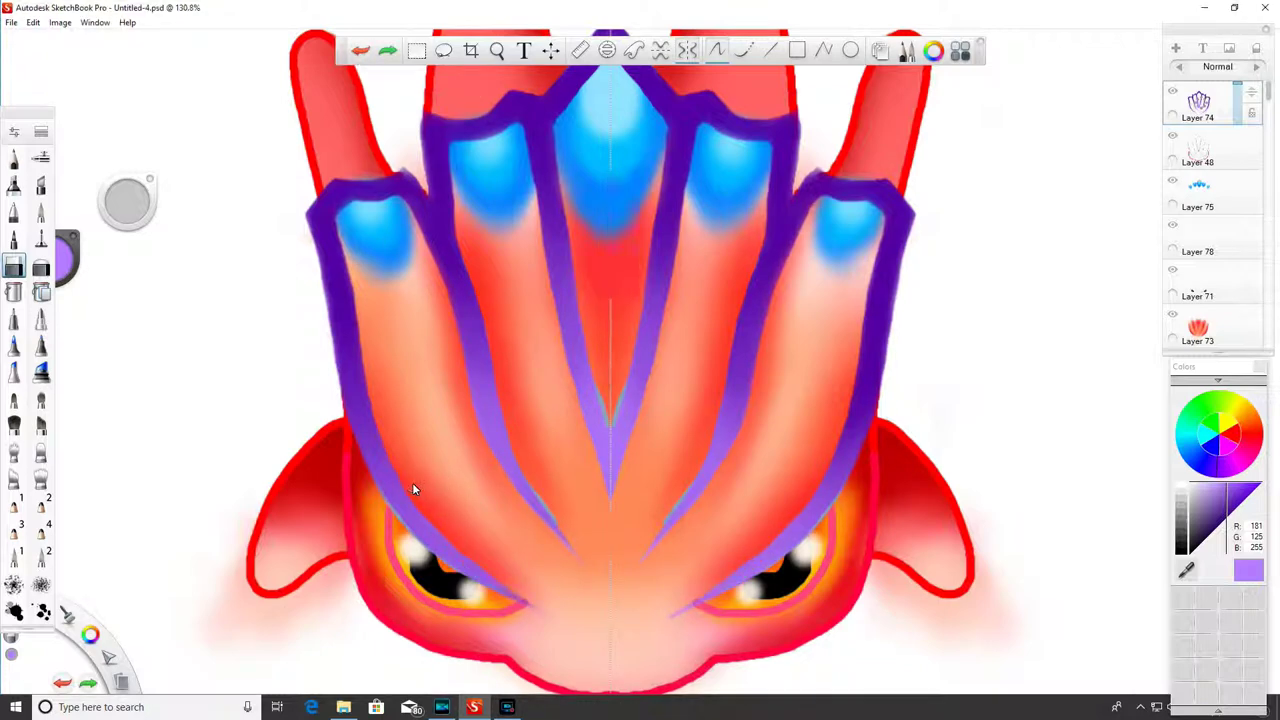
key("ctrl+y")
key("ctrl+y")
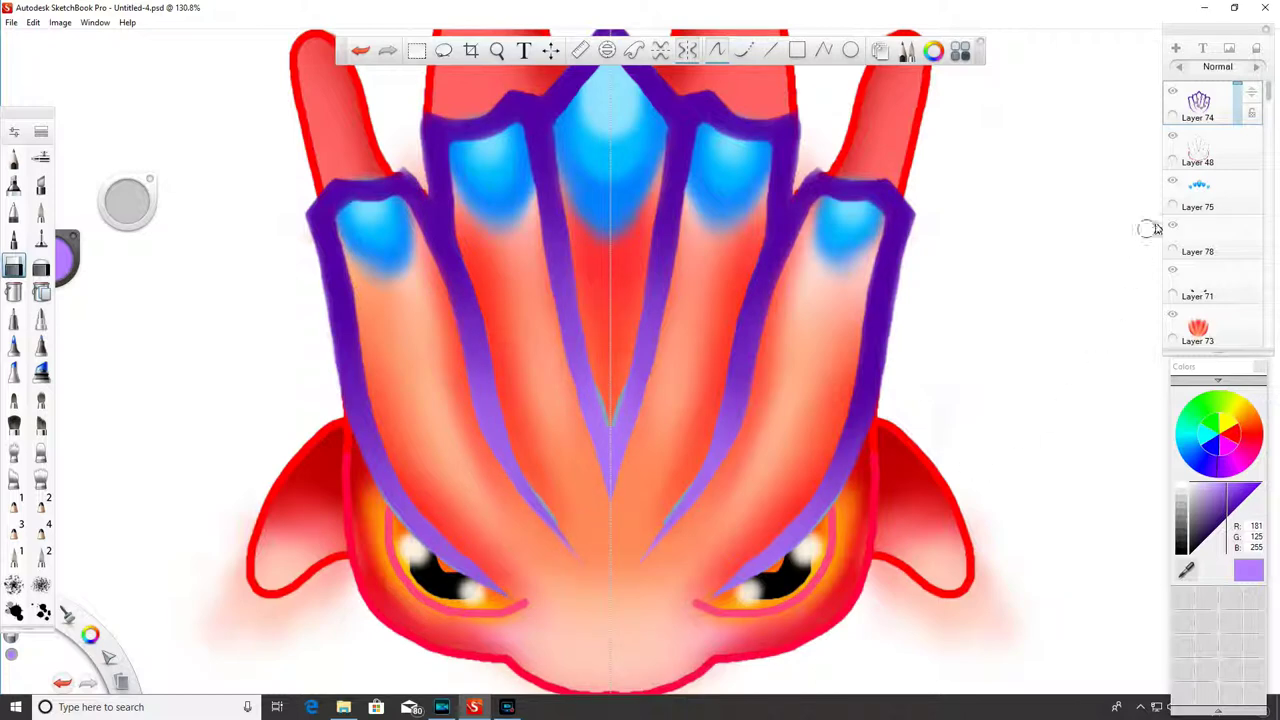
- Toggle the visibility of Layers 78, 71, 73, 72, 76 and 74 to check which artwork each one holds
mouse_move(1268, 98)
left_mouse_down()
mouse_move(1268, 118)
mouse_move(1268, 92)
left_mouse_up()
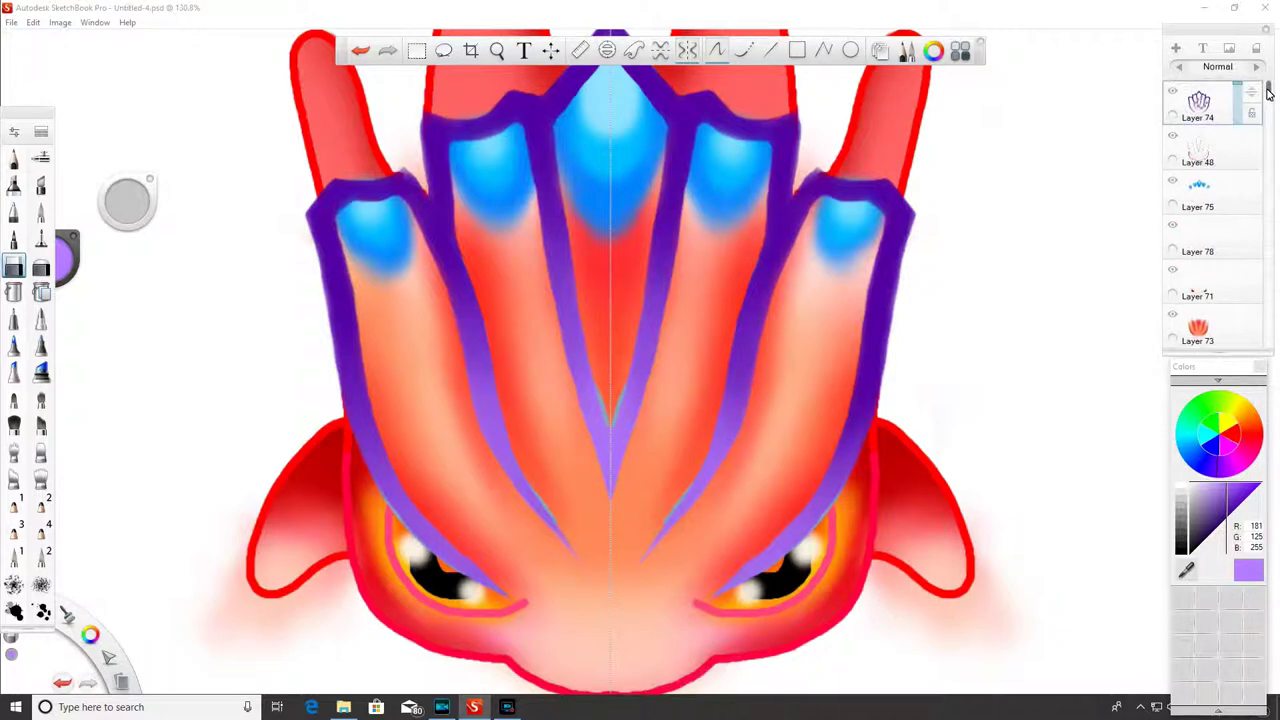
mouse_move(1268, 95)
left_mouse_down()
mouse_move(1270, 121)
mouse_move(1270, 100)
left_mouse_up()
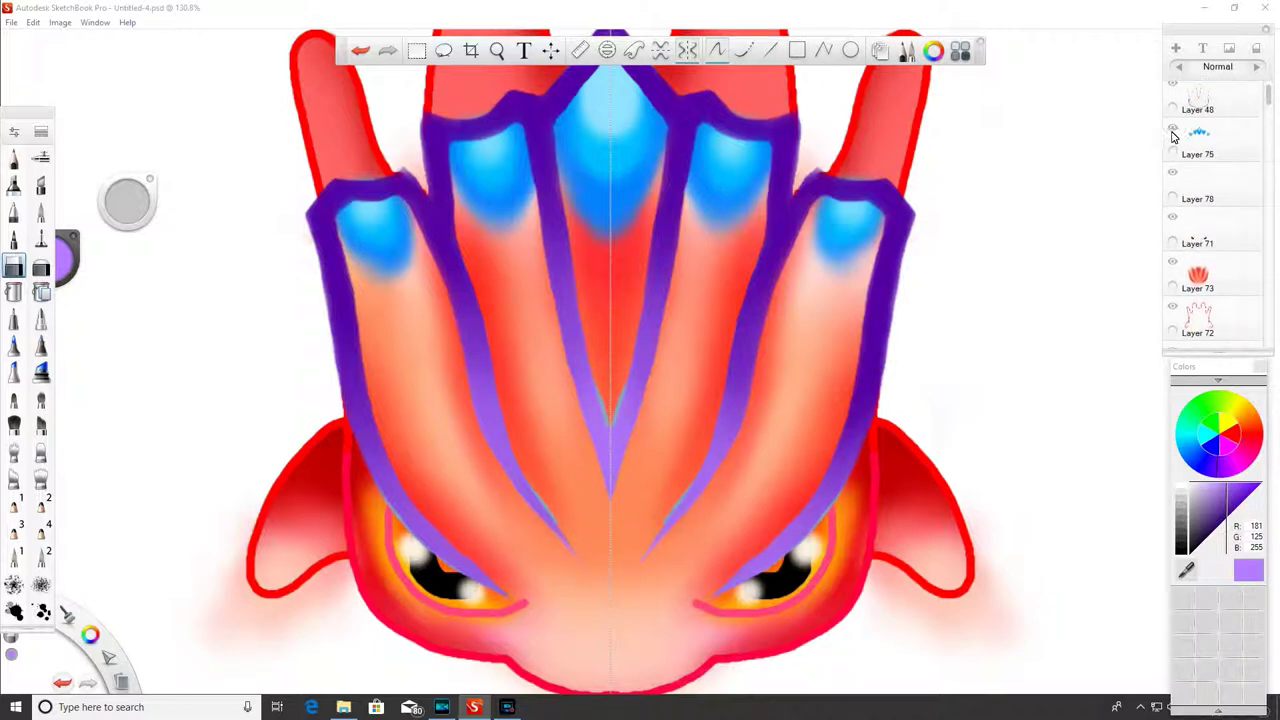
left_click(1173, 176)
left_click(1173, 176)
left_click(1173, 176)
left_click(1173, 176)
left_click(1174, 218)
left_click(1174, 218)
left_click(1174, 263)
left_click(1174, 263)
left_click(1174, 264)
left_click(1174, 264)
left_click(1174, 308)
left_click(1174, 308)
left_click_drag(1269, 106, 1262, 128)
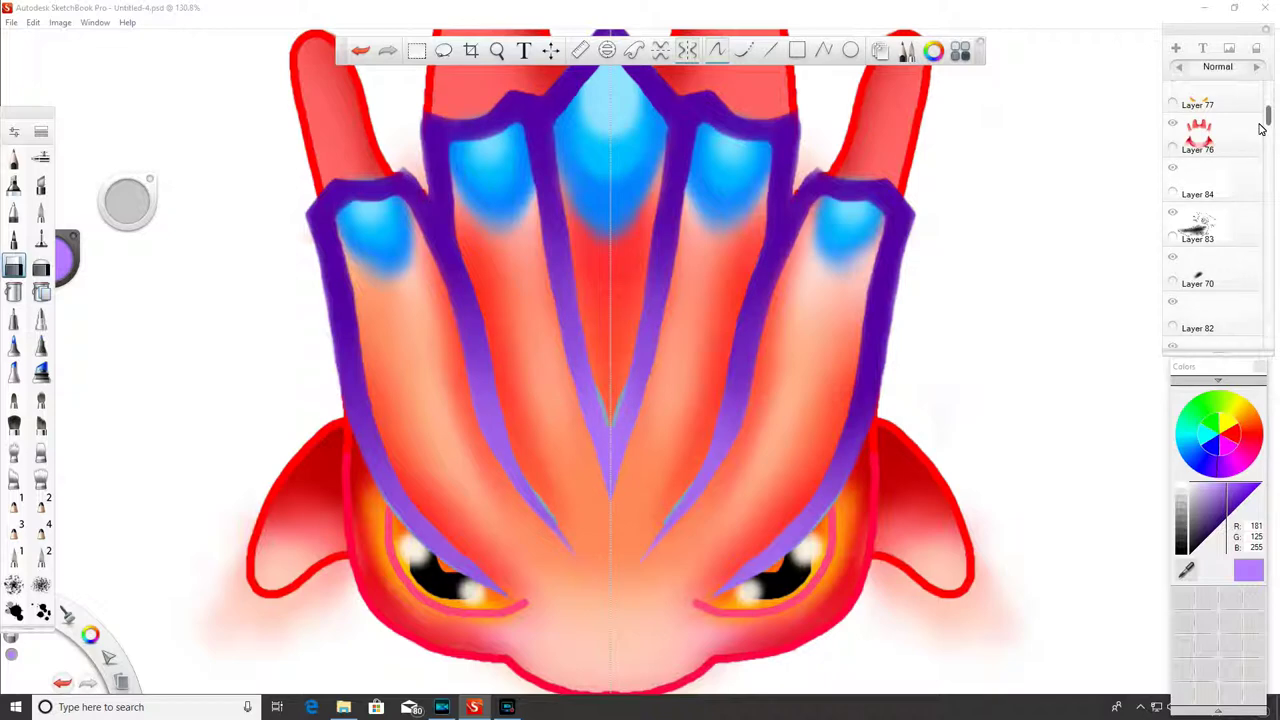
left_click(1174, 124)
left_click(1174, 124)
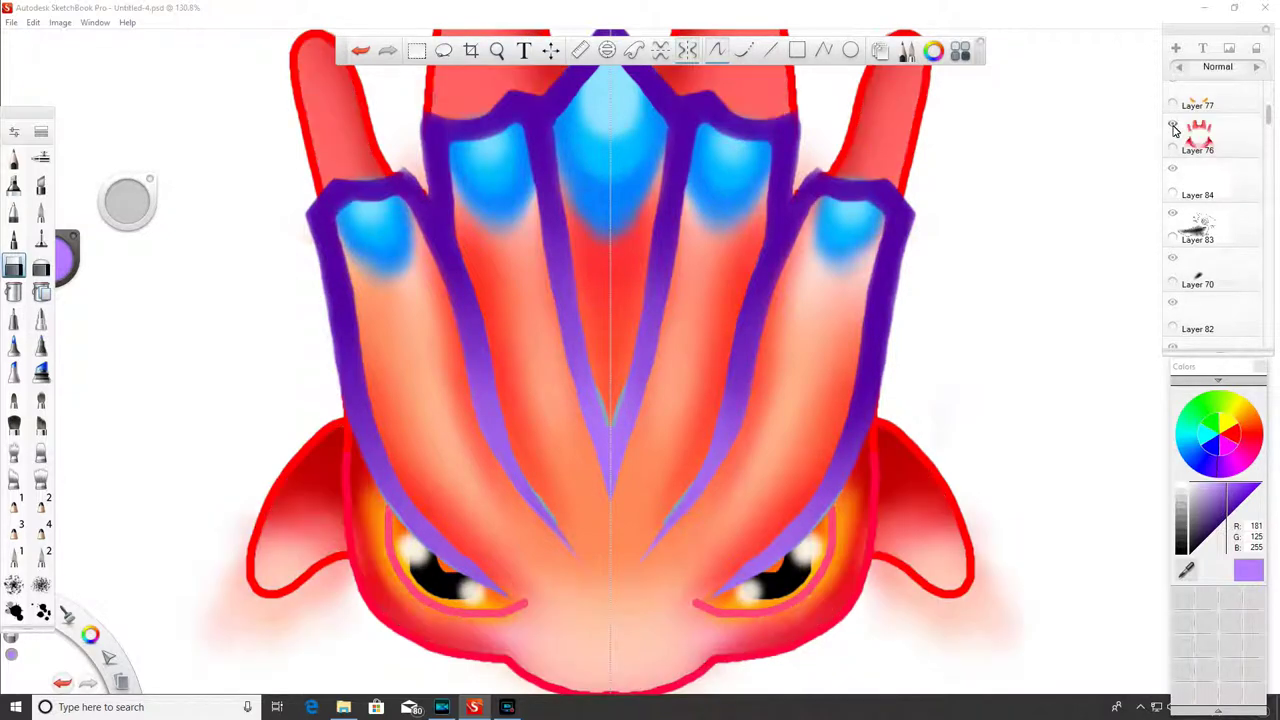
left_click_drag(1269, 121, 1263, 91)
left_click(1174, 93)
left_click(1174, 93)
left_click(1174, 93)
left_click(1174, 93)
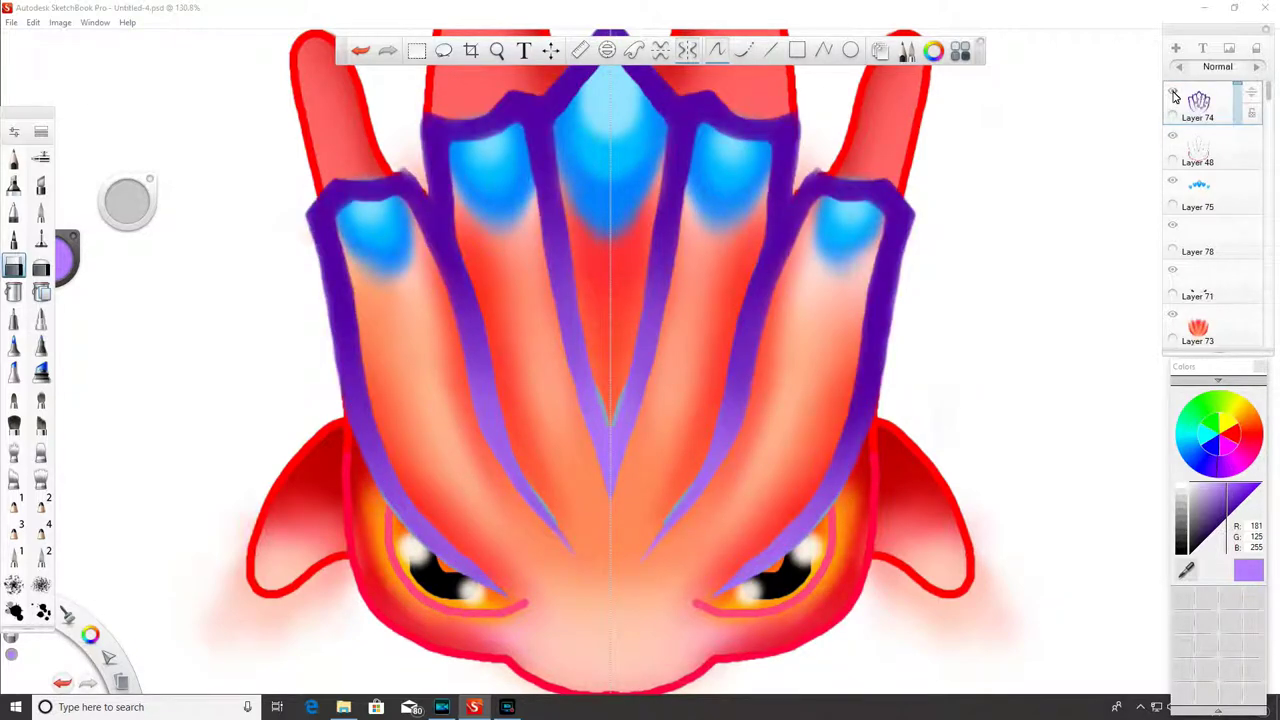
- Erase the stray cyan edging beside the crest outlines on Layer 48 and the peach overspray outside the side fins on Layer 76
left_click(1205, 150)
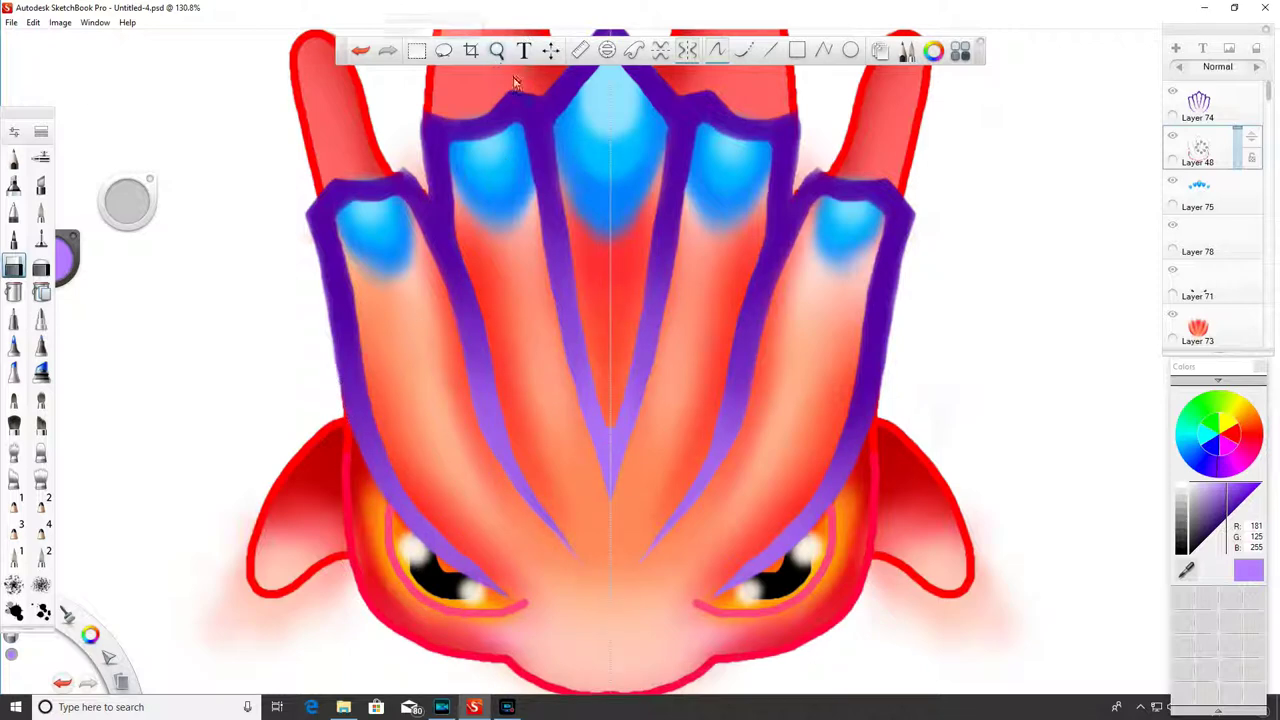
scroll(1268, 124, "down", 8)
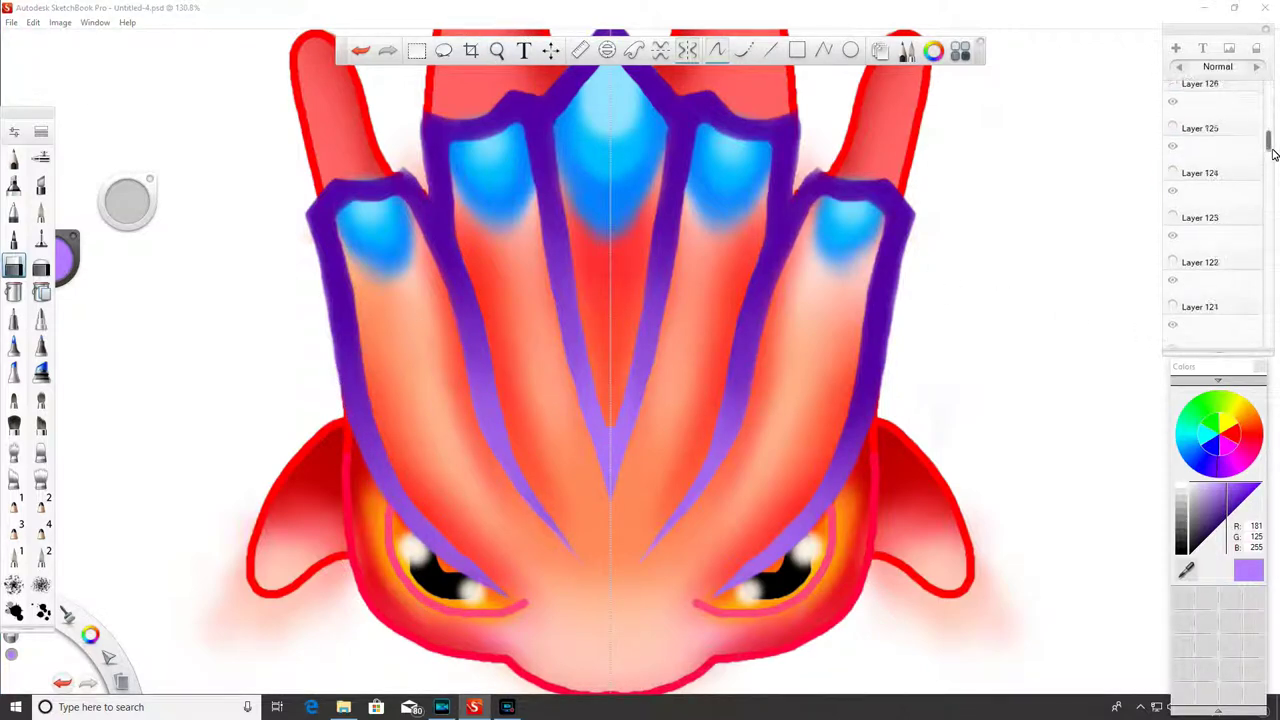
left_click(1214, 176)
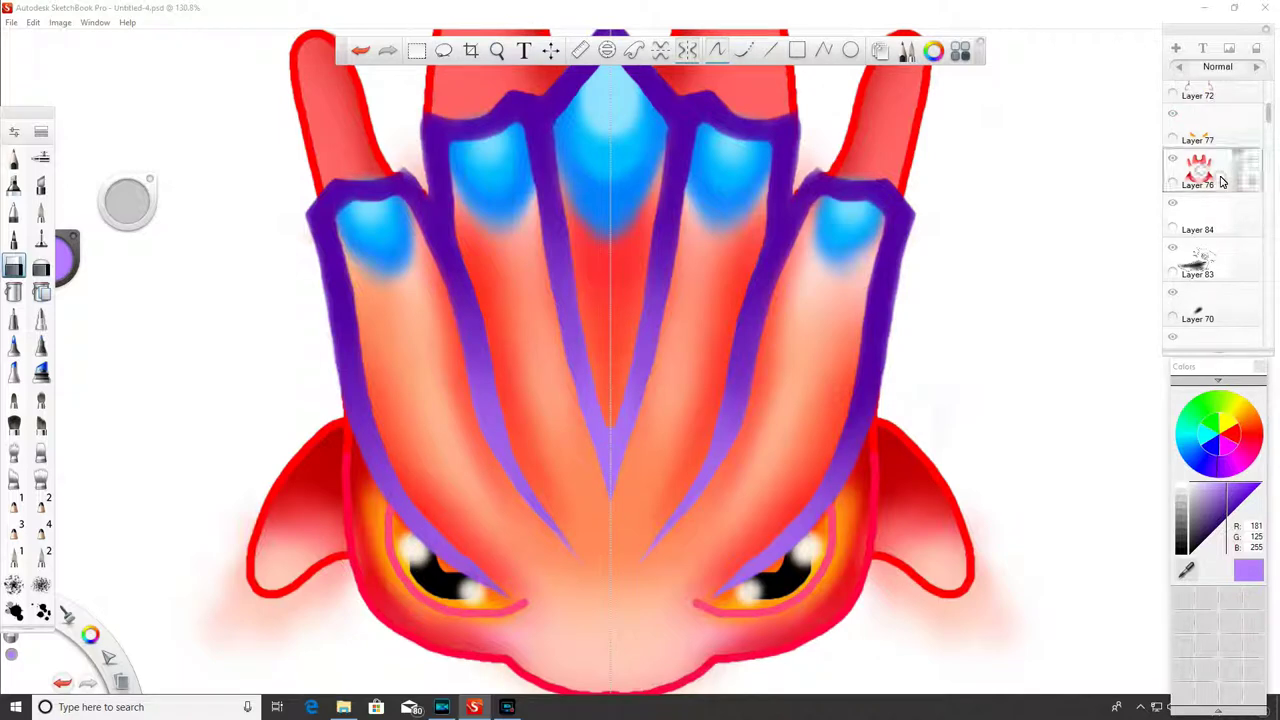
mouse_move(235, 526)
left_mouse_down()
mouse_move(248, 599)
mouse_move(273, 611)
mouse_move(329, 574)
mouse_move(345, 573)
mouse_move(344, 587)
mouse_move(292, 630)
mouse_move(222, 605)
mouse_move(283, 617)
mouse_move(213, 627)
left_mouse_up()
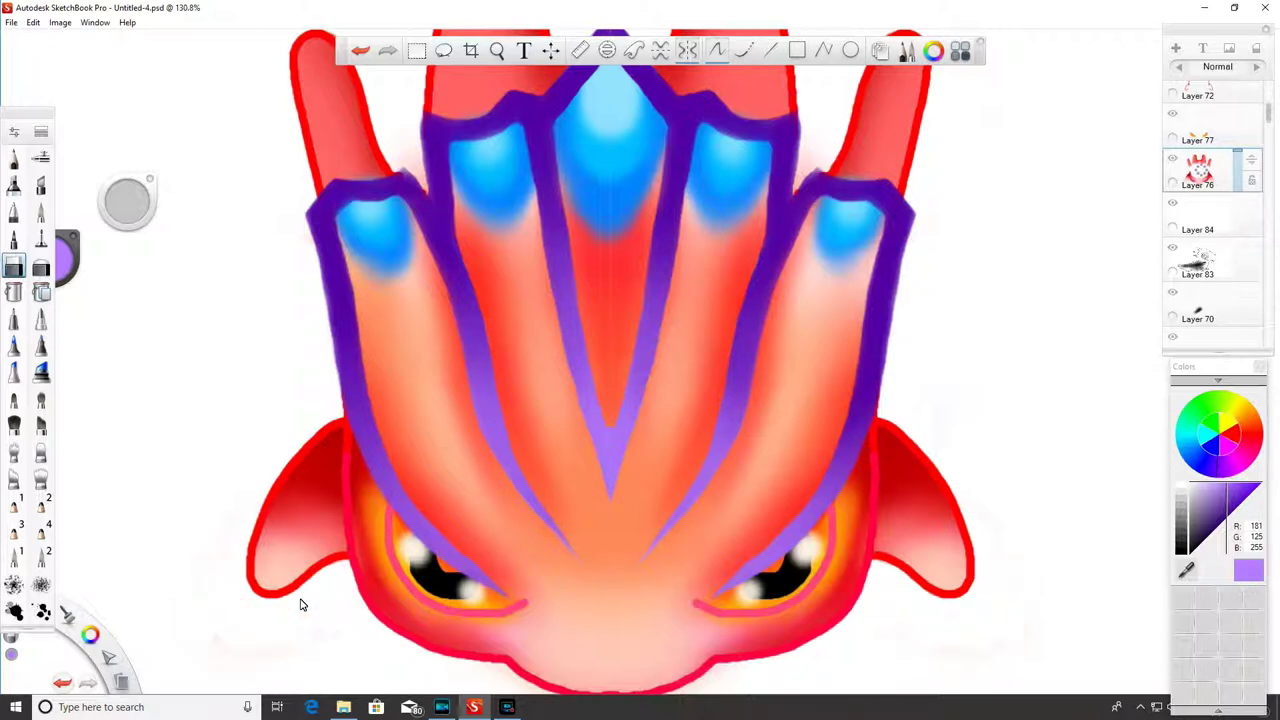
- Try to paint blue (RGB 0, 97, 255) across an inner crest tip on a new layer below Layer 76
left_click(497, 51)
mouse_move(532, 208)
left_mouse_down()
mouse_move(490, 240)
mouse_move(534, 199)
left_mouse_up()
left_click_drag(560, 357, 607, 433)
left_click(638, 399)
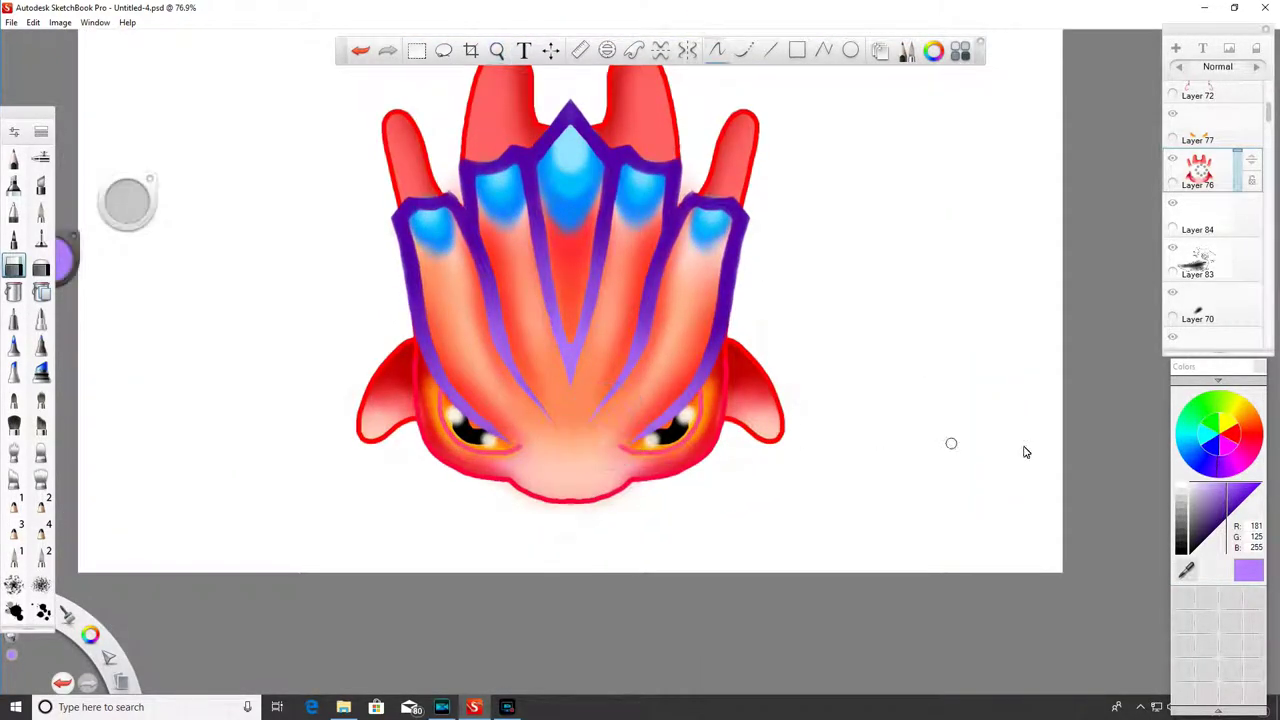
left_click(1192, 455)
left_click_drag(1219, 488, 1263, 483)
left_click(41, 237)
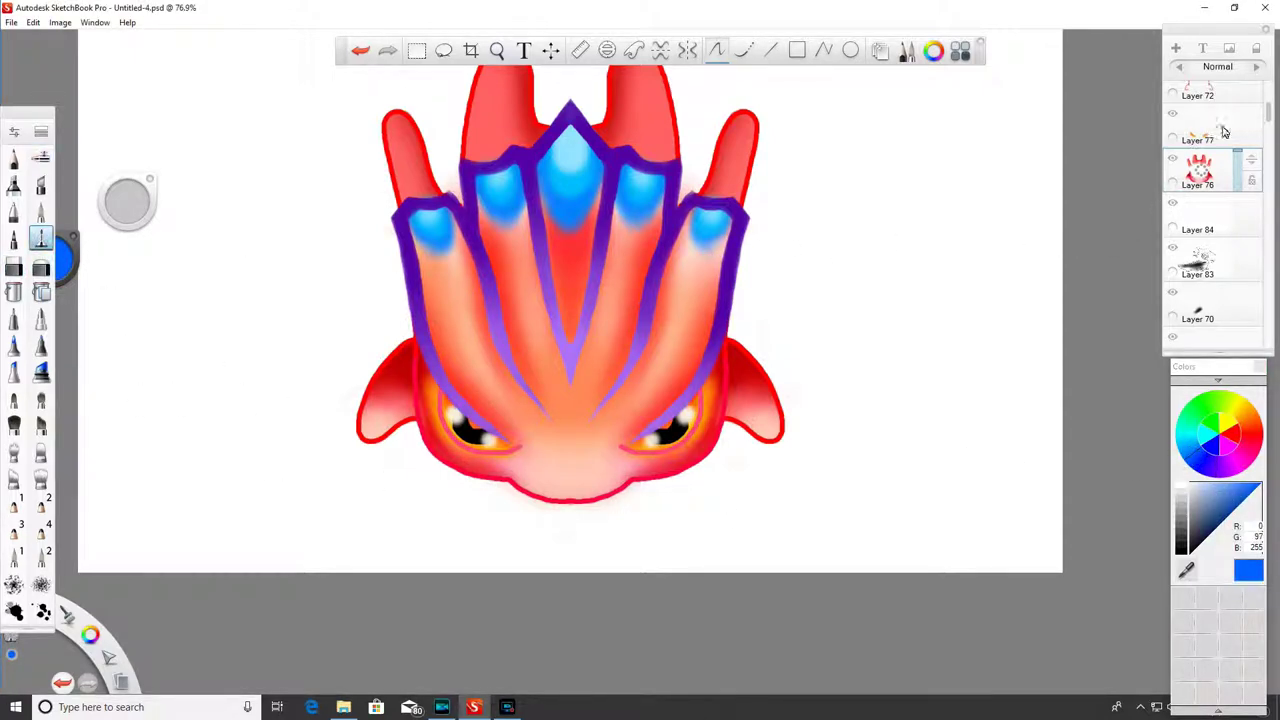
left_click(1205, 215)
left_click(1176, 48)
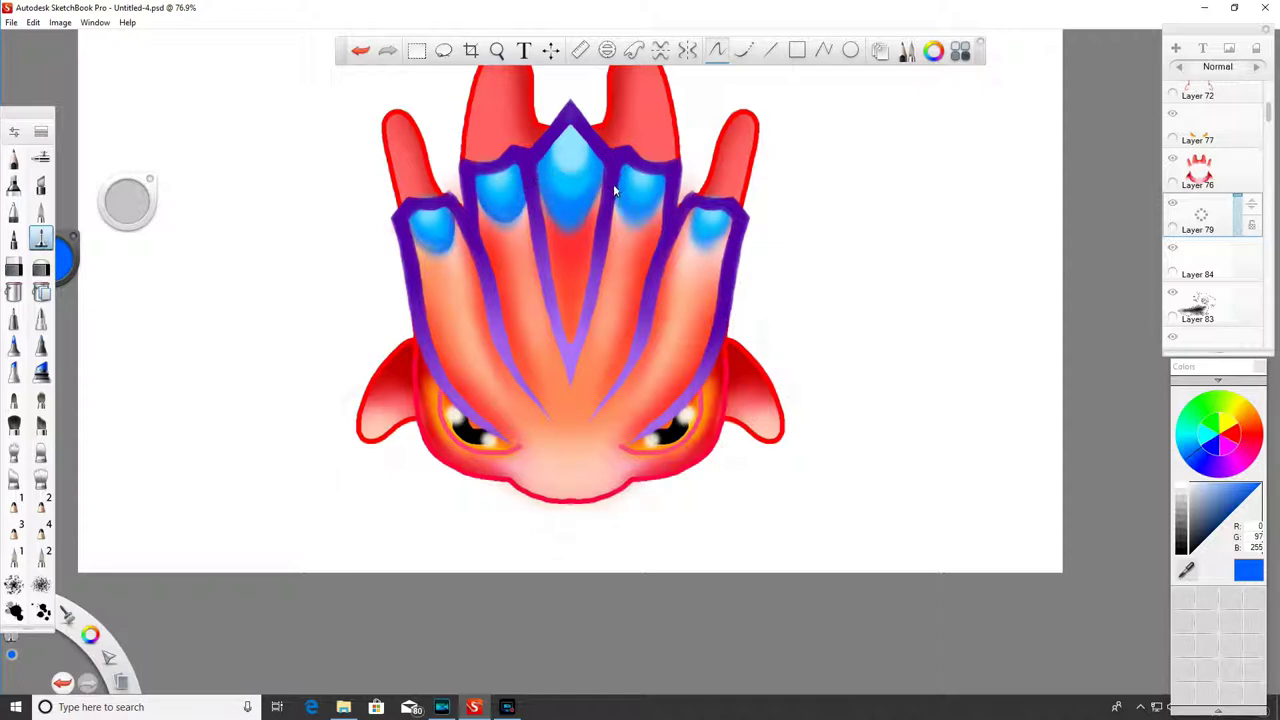
left_click_drag(618, 193, 664, 194)
left_click(360, 51)
left_click(360, 51)
left_click(360, 51)
left_click(360, 51)
left_click(360, 51)
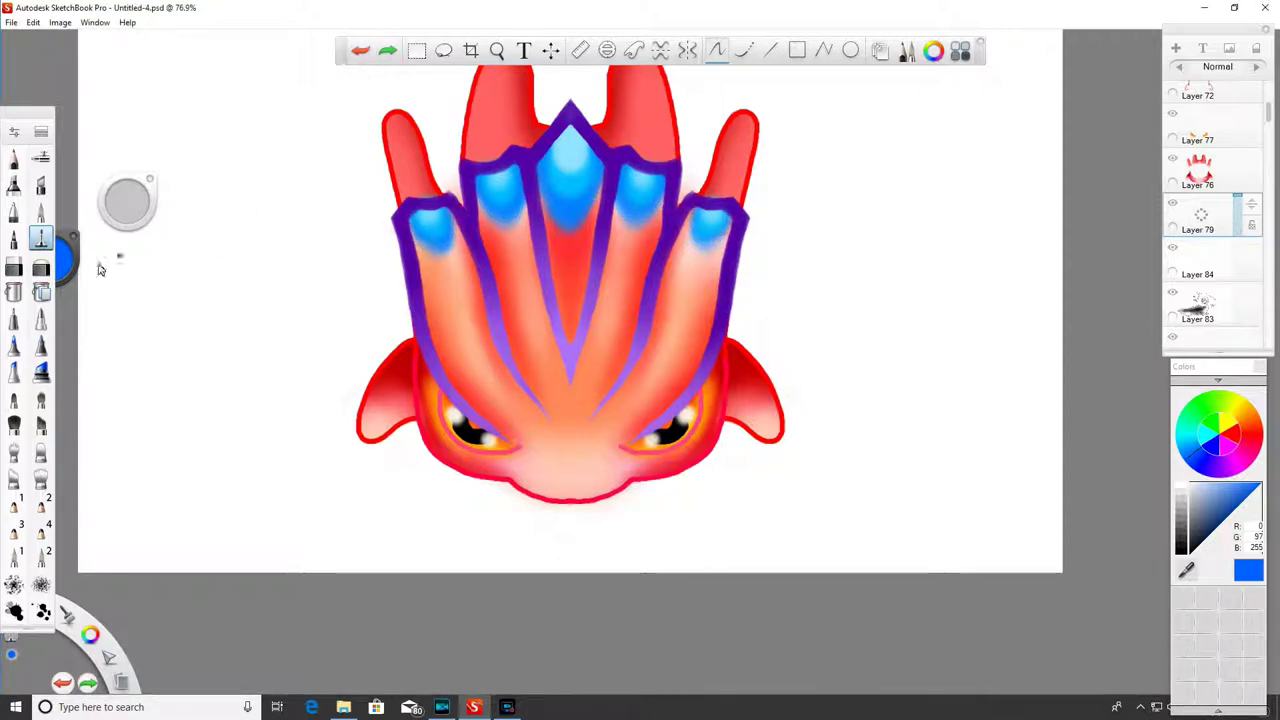
- Set up the airbrush with light blue (RGB 144, 232, 255) and adjust its brush size
left_click(497, 52)
left_click_drag(526, 226, 529, 222)
mouse_move(527, 296)
left_mouse_down()
mouse_move(526, 341)
mouse_move(546, 357)
left_mouse_up()
left_click(571, 343)
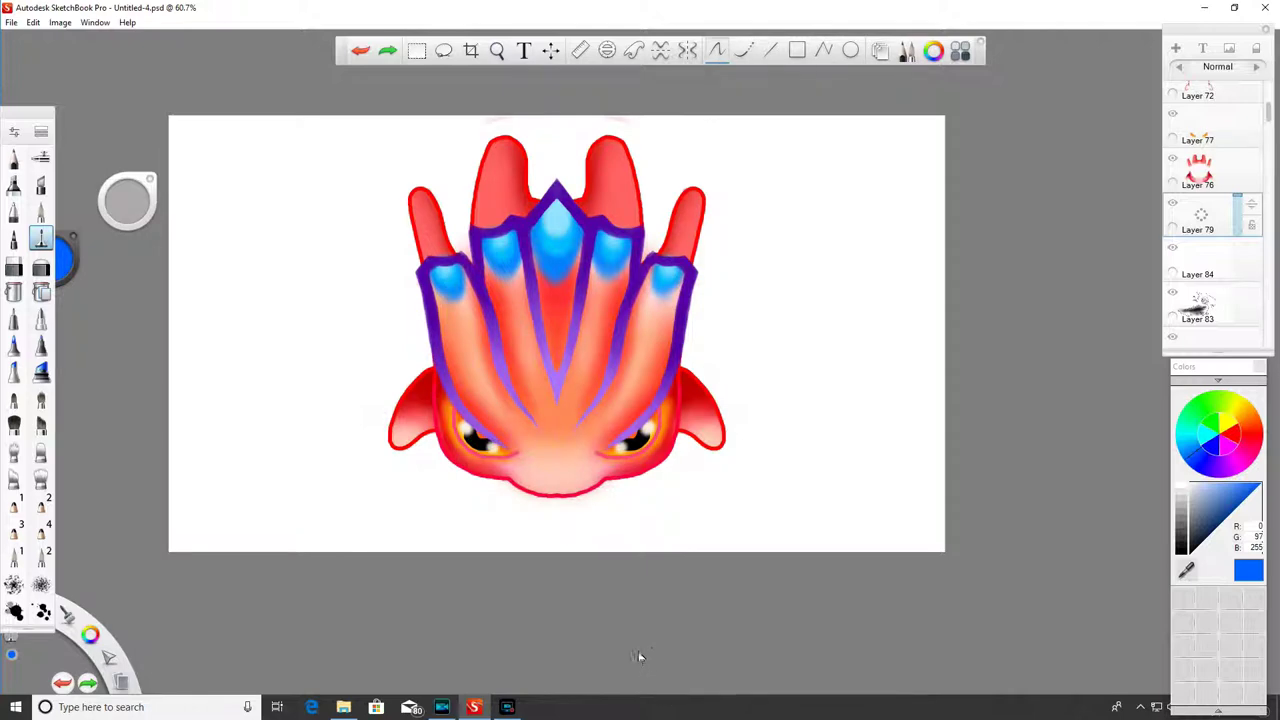
left_click(1186, 441)
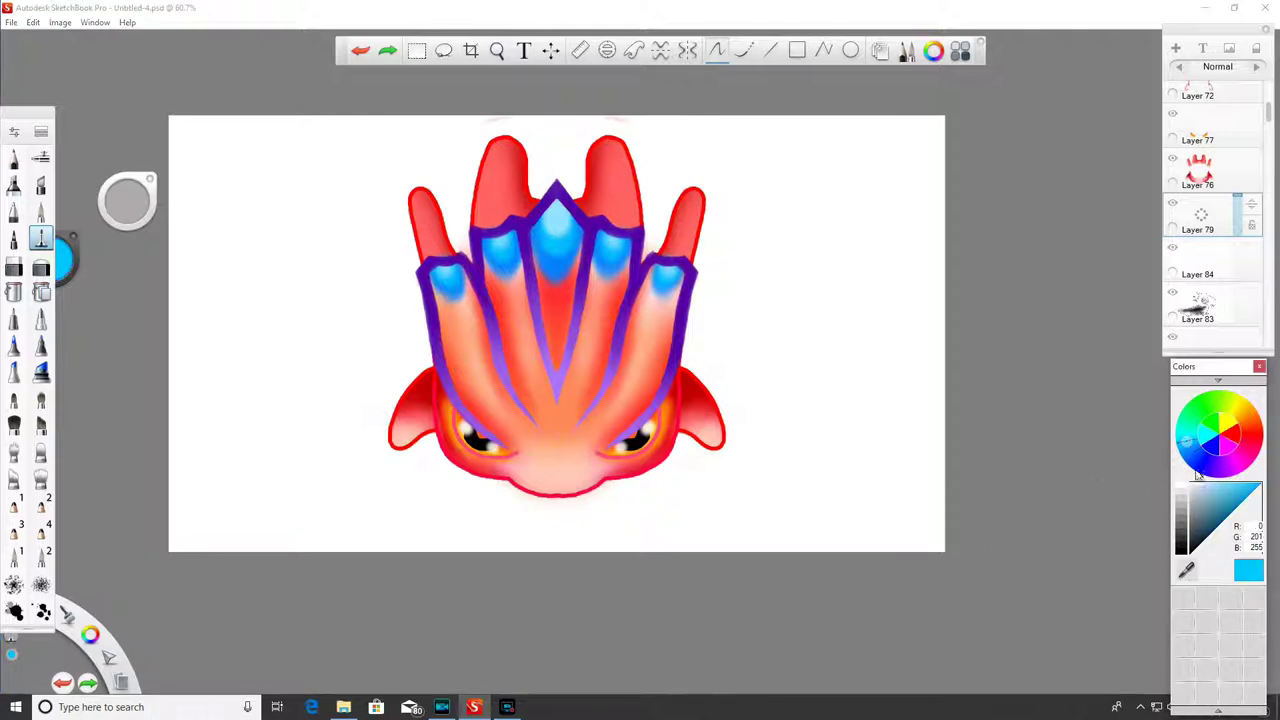
left_click_drag(1237, 488, 1221, 435)
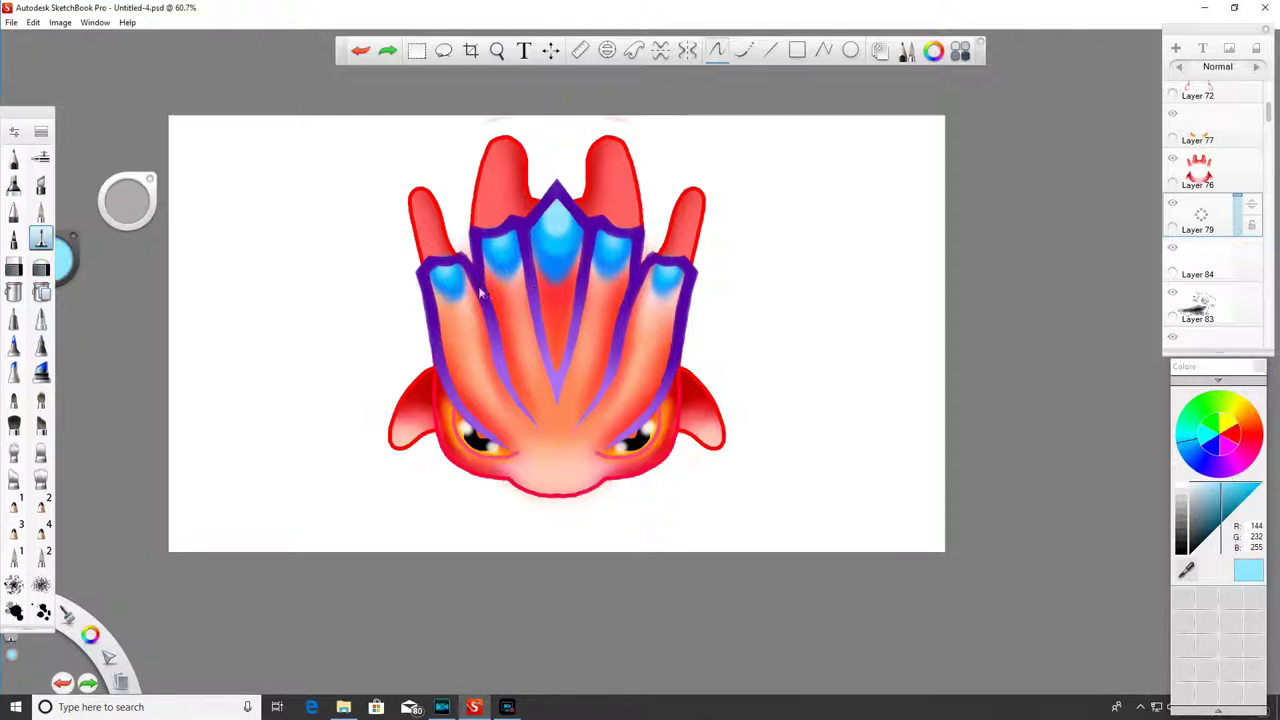
left_click_drag(1269, 114, 1269, 96)
left_click(1212, 144)
left_click(42, 158)
left_click_drag(127, 201, 118, 192)
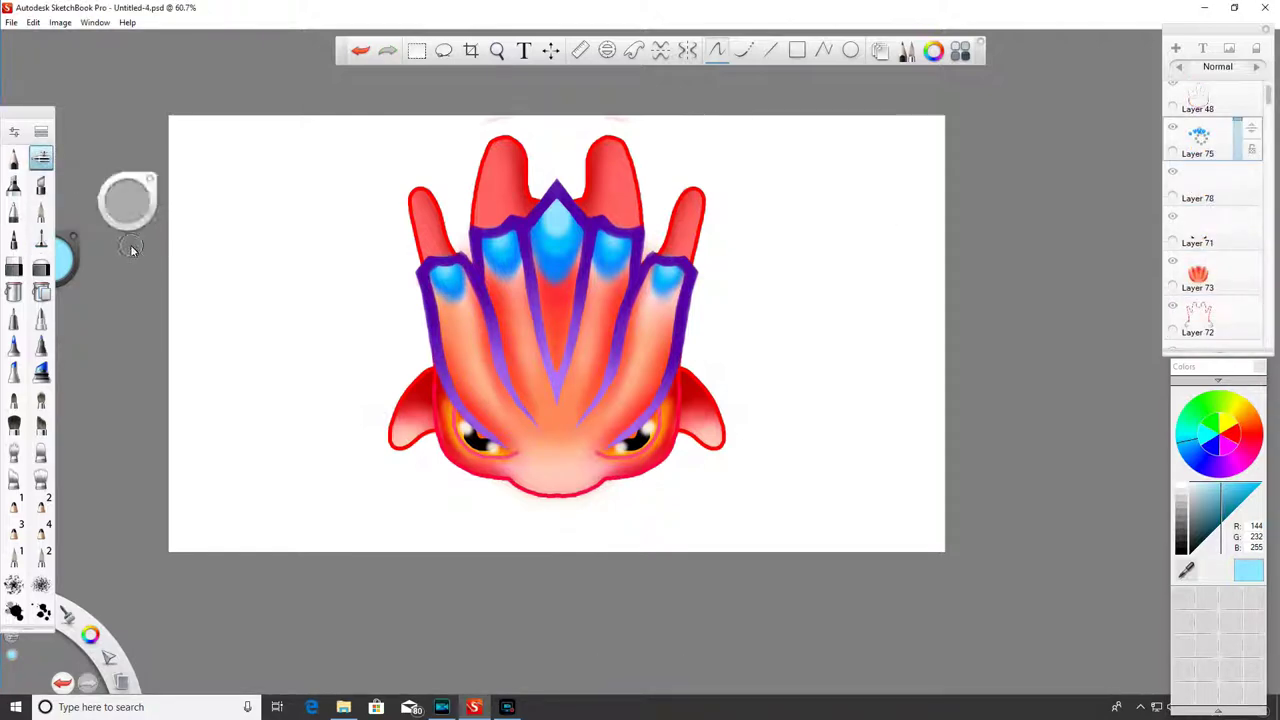
- Turn on vertical symmetry and add a new layer directly above Layer 78
left_click(687, 50)
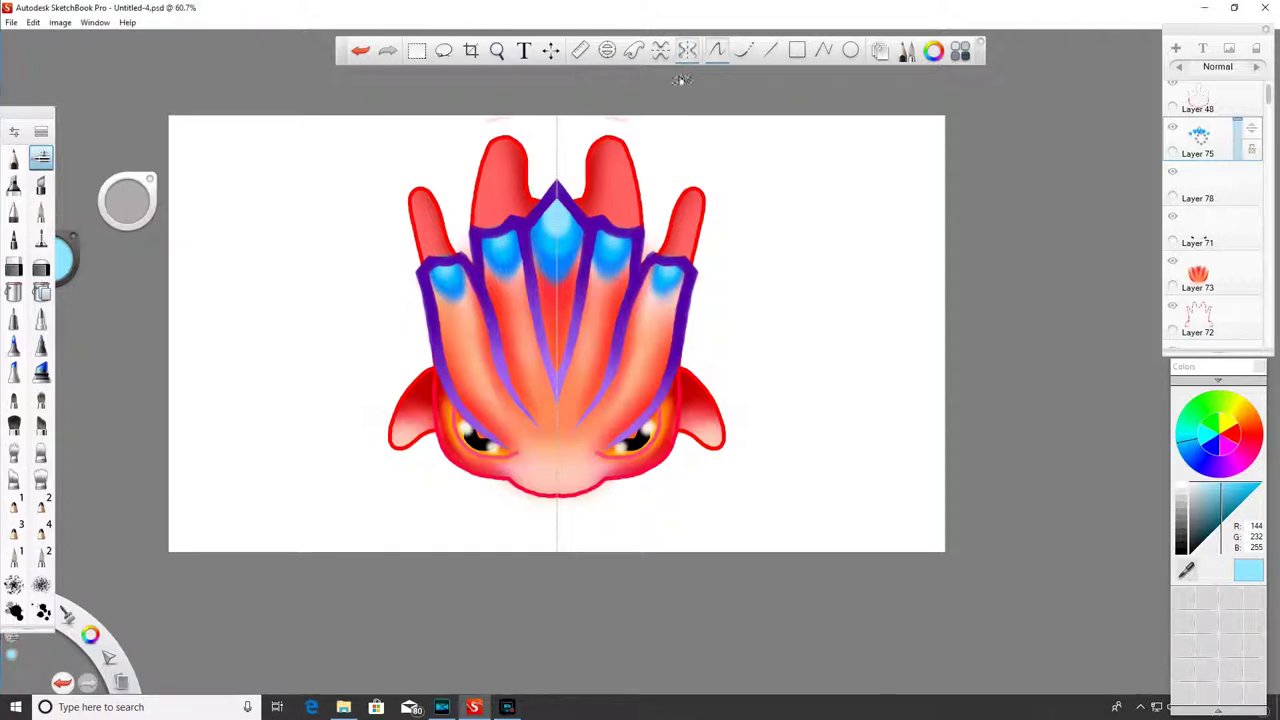
left_click(1200, 185)
left_click(1176, 49)
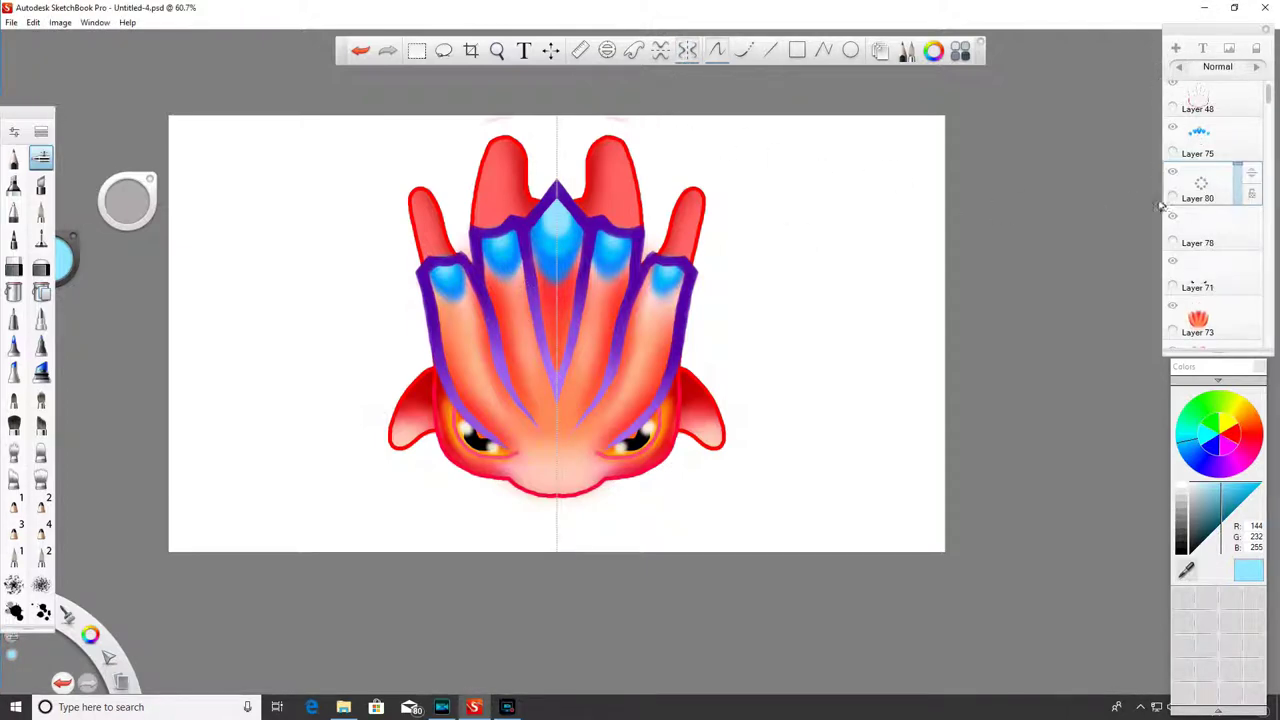
- Try painting light blue (RGB 144, 232, 255) bands across the lower crest tips on the new layer above Layer 75, and undo them
left_click_drag(1250, 175, 1250, 132)
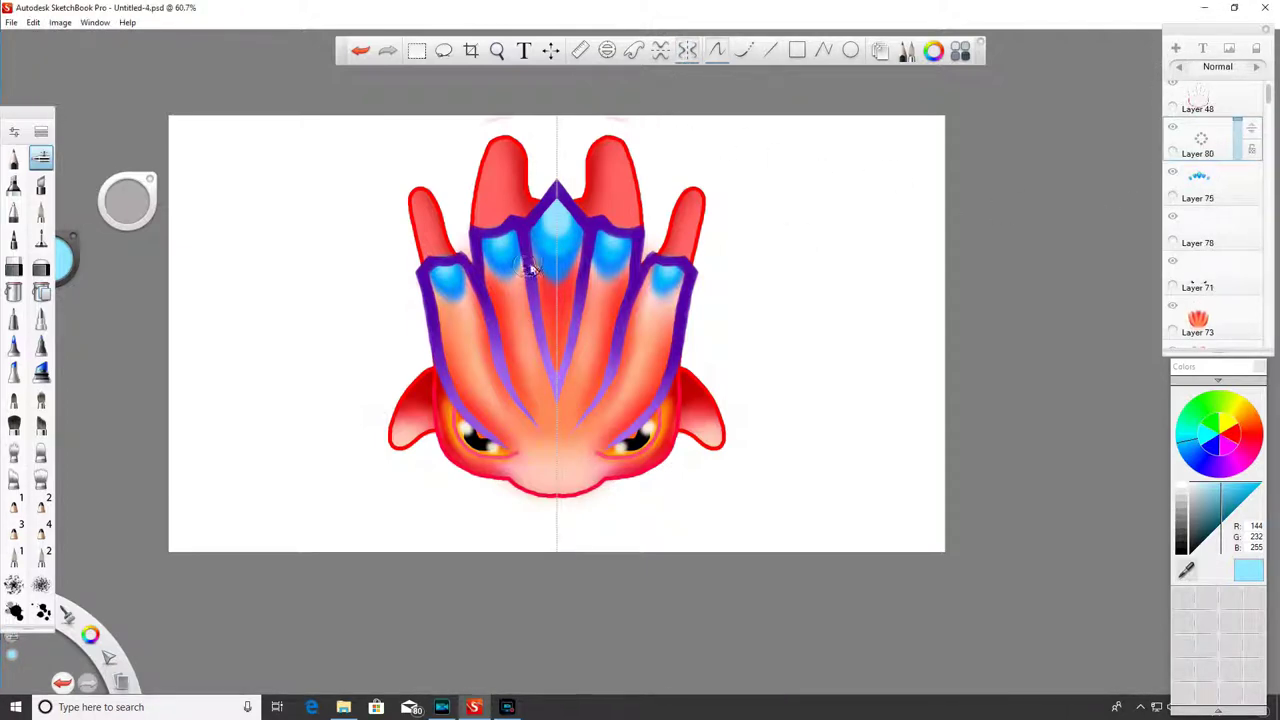
mouse_move(535, 262)
left_mouse_down()
mouse_move(556, 308)
mouse_move(556, 271)
left_mouse_up()
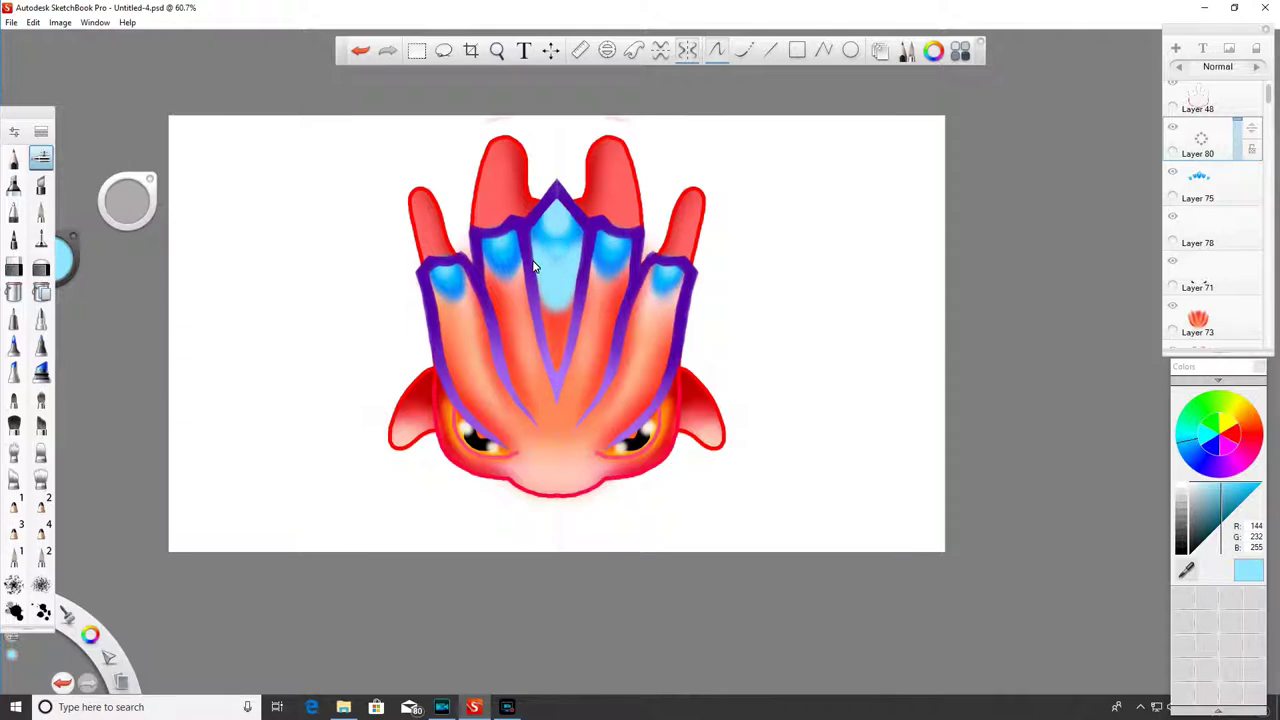
mouse_move(487, 264)
left_mouse_down()
mouse_move(513, 278)
mouse_move(516, 258)
mouse_move(509, 300)
mouse_move(487, 268)
left_mouse_up()
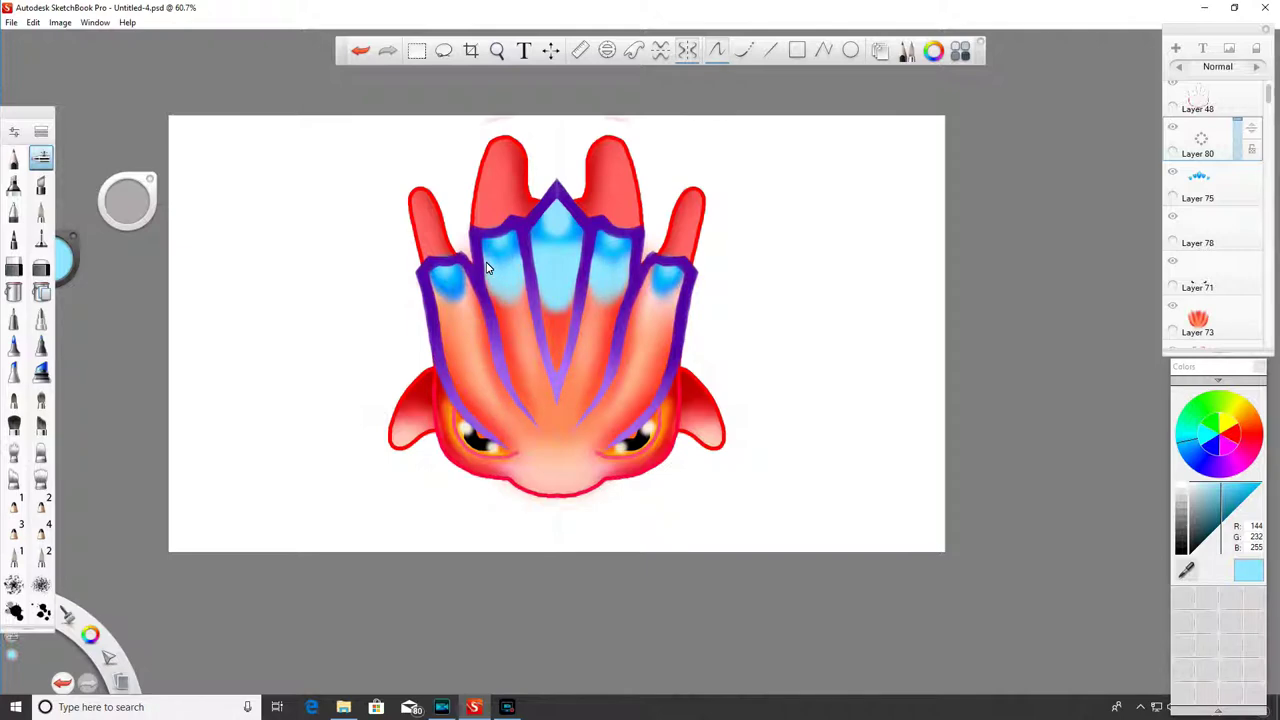
left_click_drag(443, 292, 441, 291)
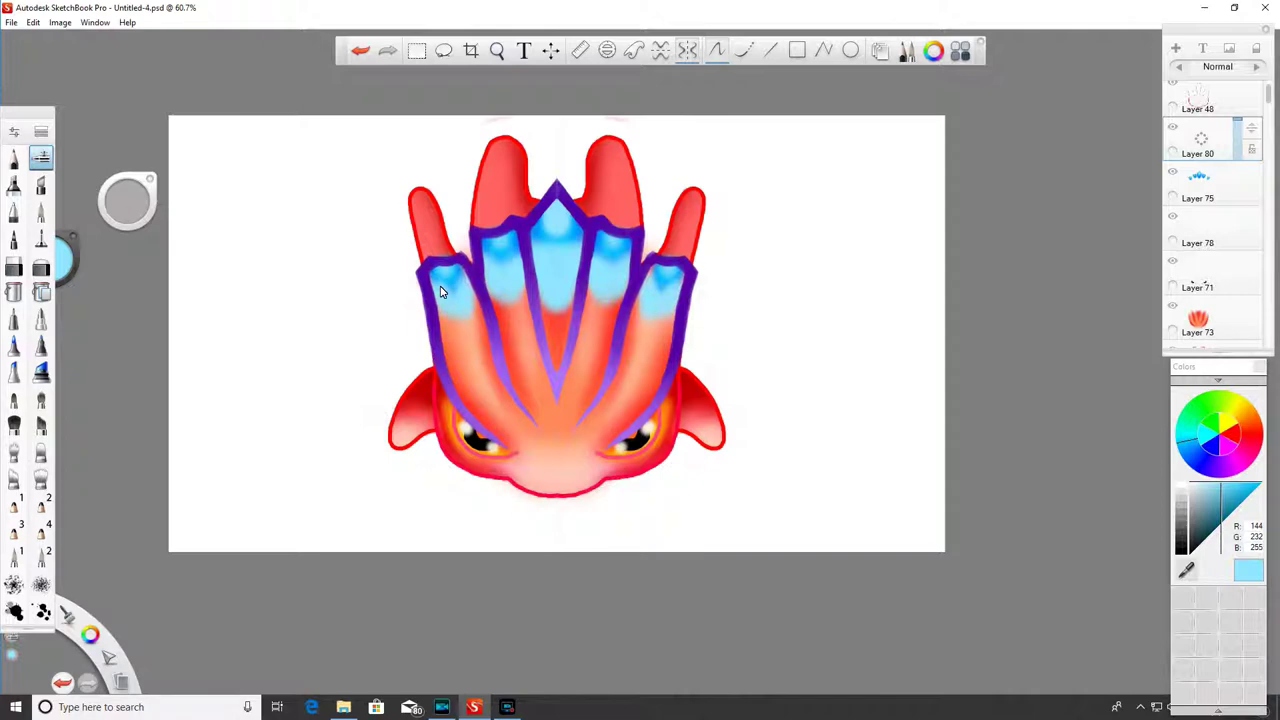
left_click_drag(441, 291, 441, 291)
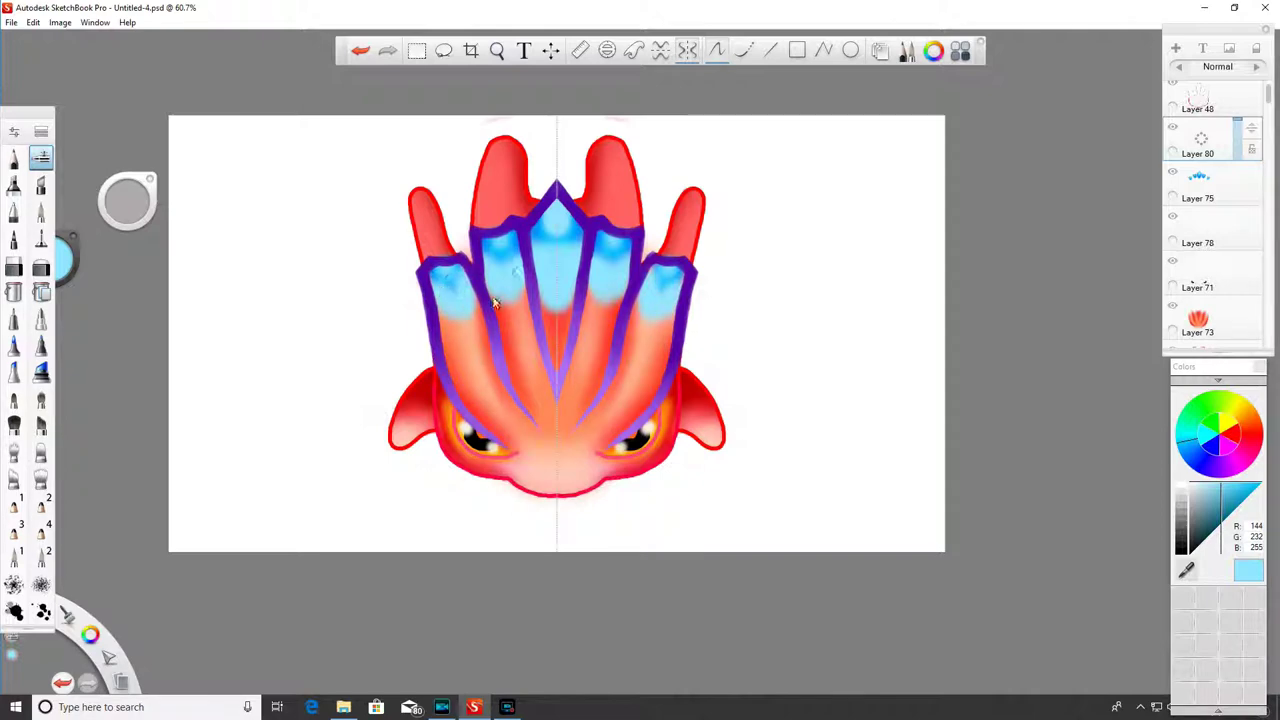
left_click(500, 260)
left_click(358, 50)
left_click(360, 52)
left_click(360, 52)
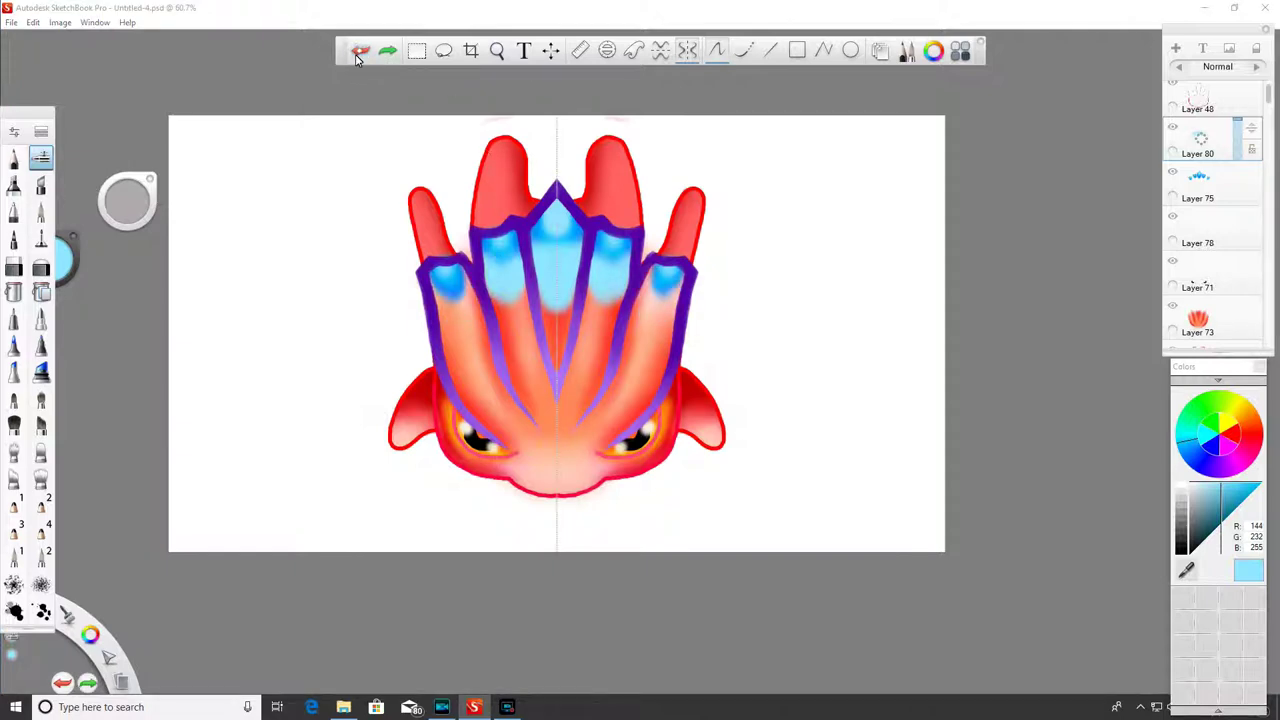
left_click(360, 53)
left_click(360, 53)
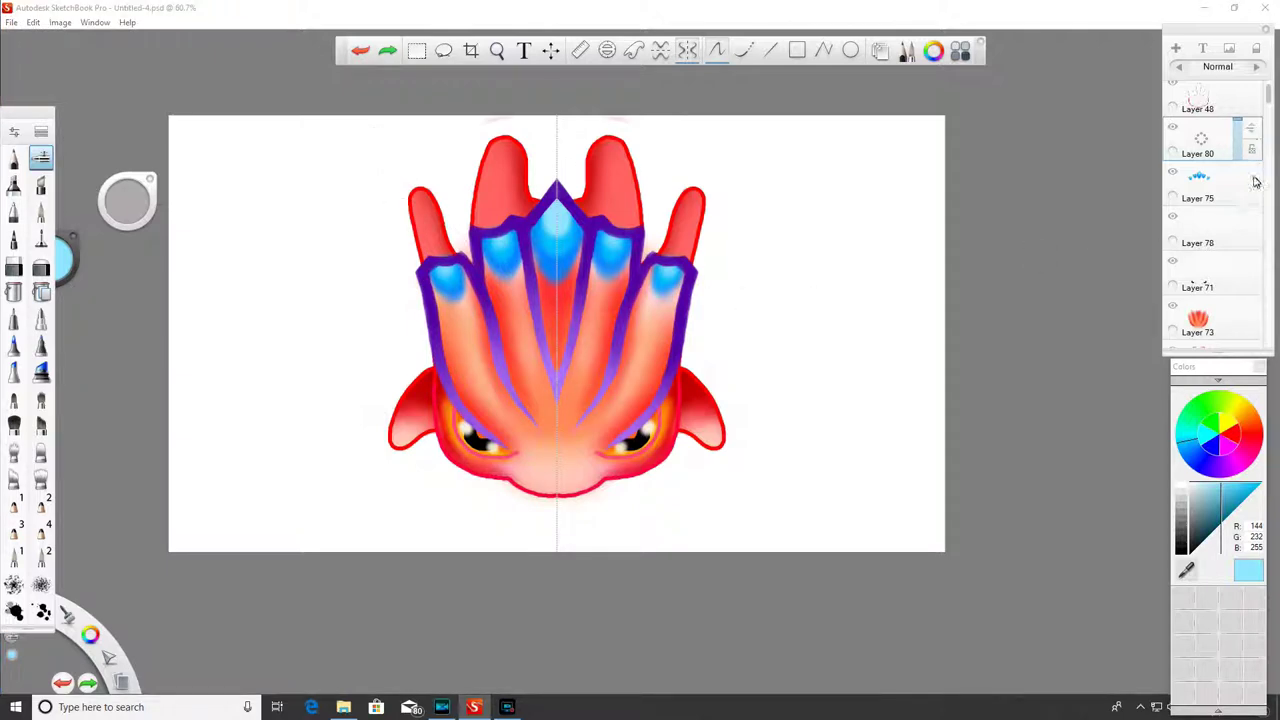
- Move the new layer beneath Layer 75 and airbrush light blue (RGB 144, 232, 255) along the lower edges of the blue crest tips
left_click_drag(1261, 184, 1260, 187)
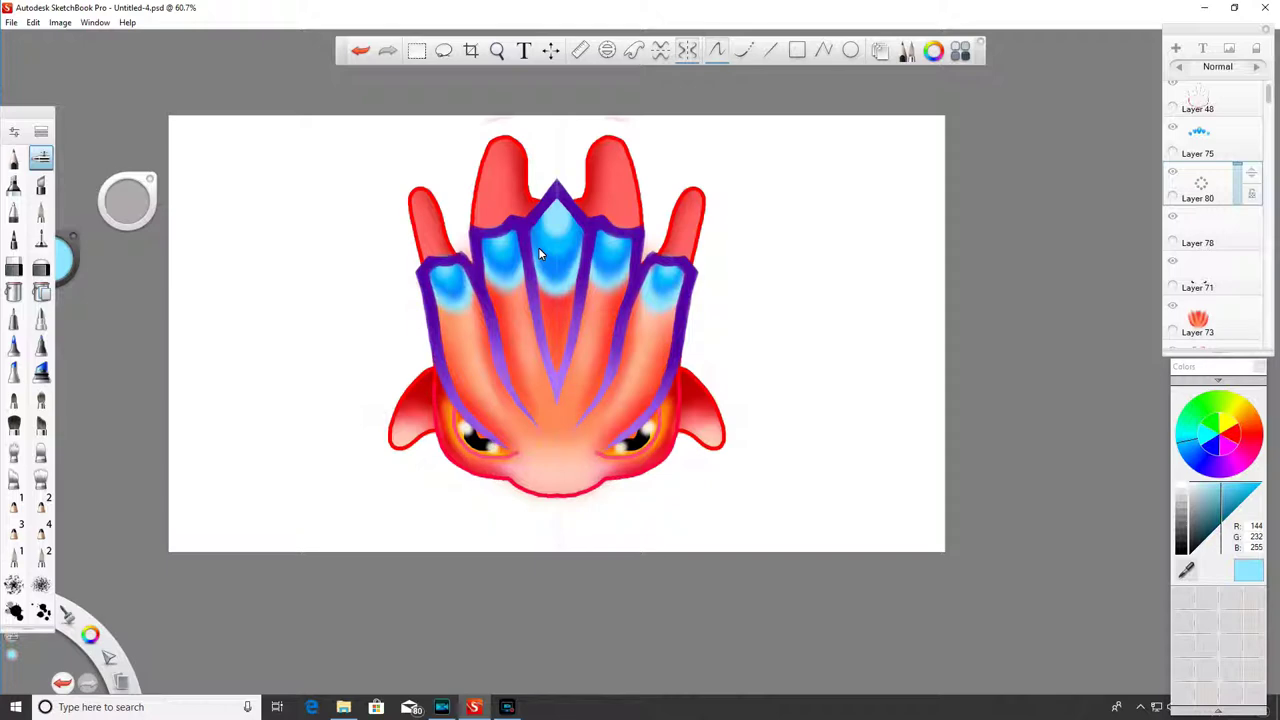
- Deepen the middle of the five crest tips on Layer 75 with blue (RGB 0, 177, 224) and darker blue (RGB 0, 130, 224)
left_click(1200, 140)
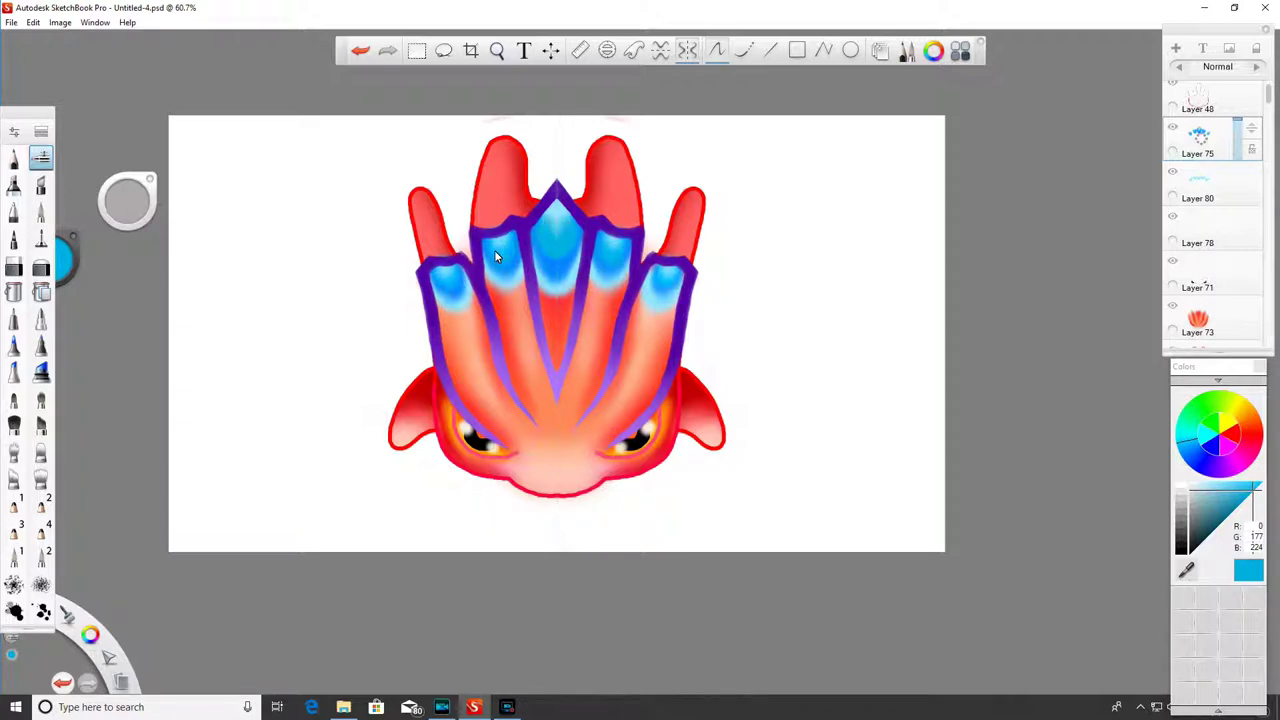
left_click(1183, 452)
left_click_drag(442, 286, 520, 266)
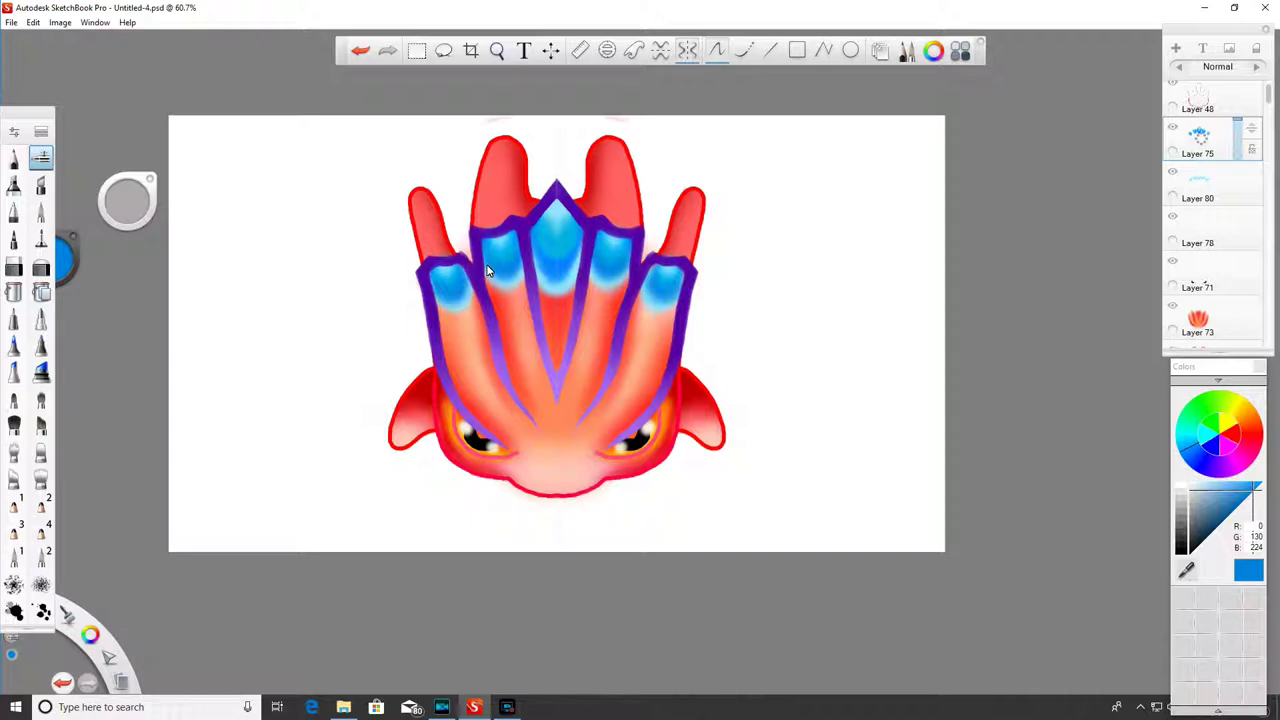
left_click(536, 254)
left_click(536, 254)
- Airbrush pale blue (RGB 197, 231, 255) highlights along the upper ends of the crest tips on Layer 75
left_click(1205, 503)
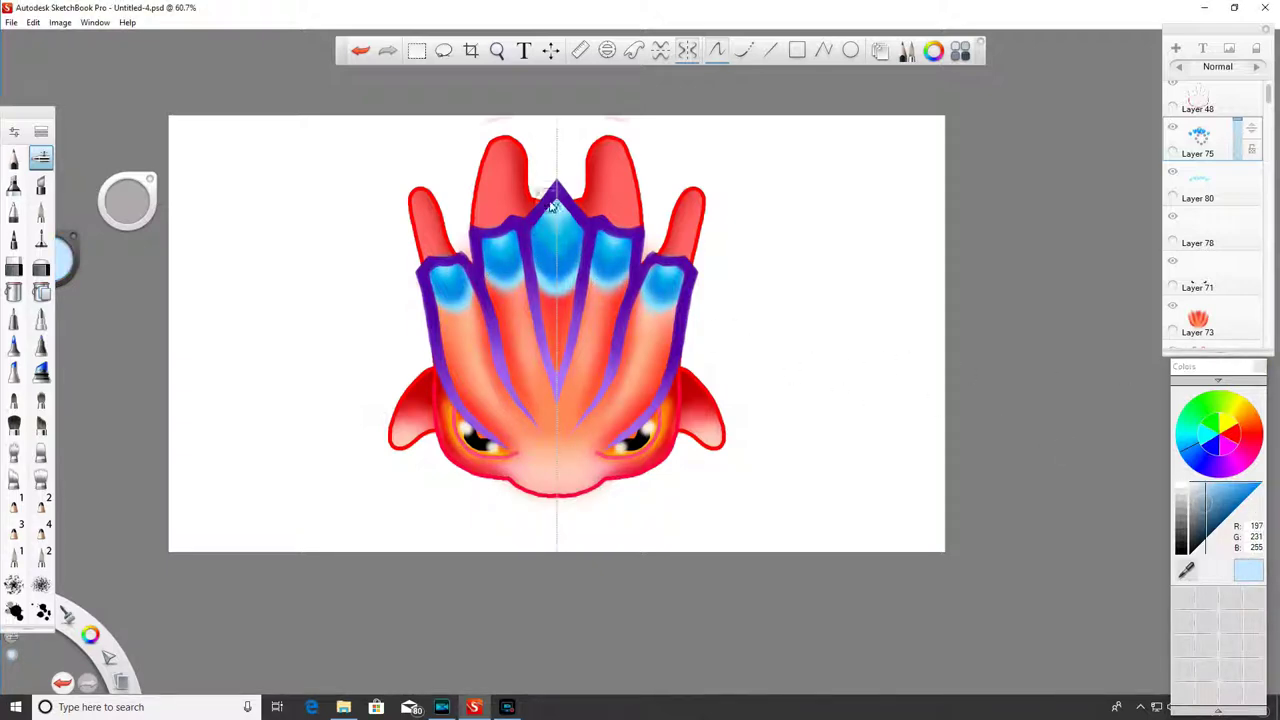
mouse_move(553, 205)
left_mouse_down()
mouse_move(546, 228)
mouse_move(508, 240)
left_mouse_up()
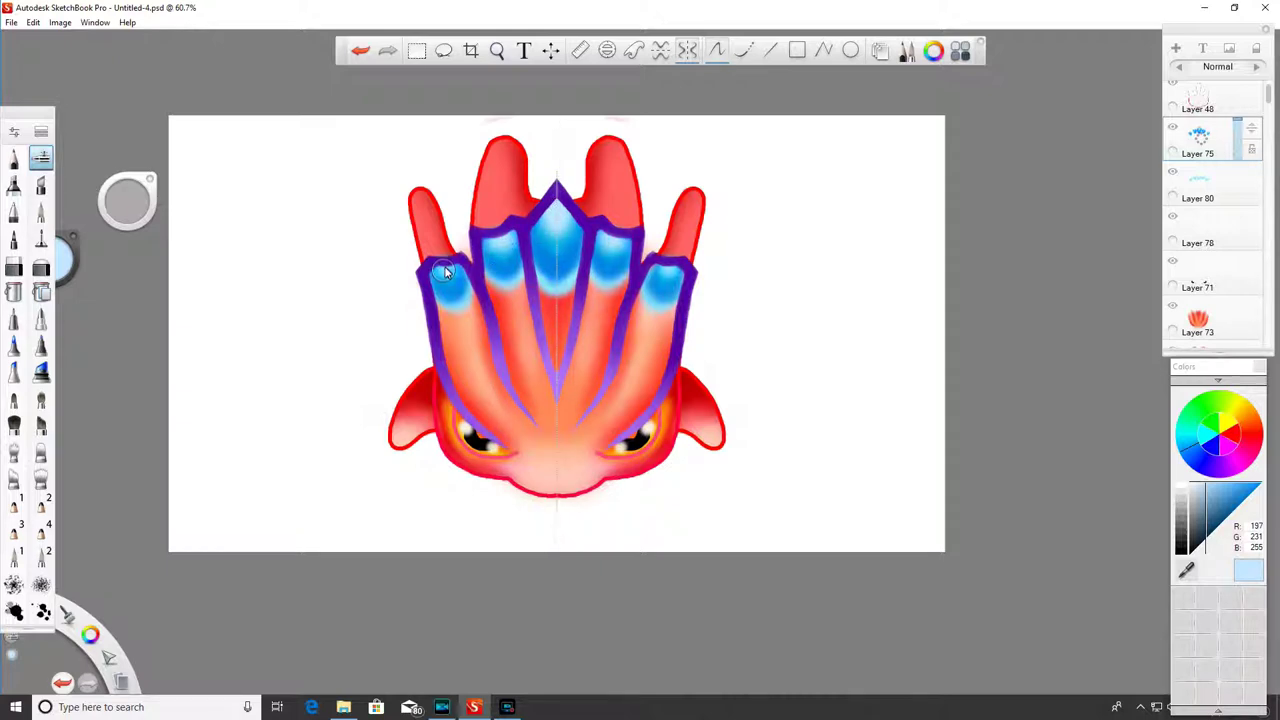
mouse_move(446, 271)
left_mouse_down()
mouse_move(436, 274)
mouse_move(458, 276)
left_mouse_up()
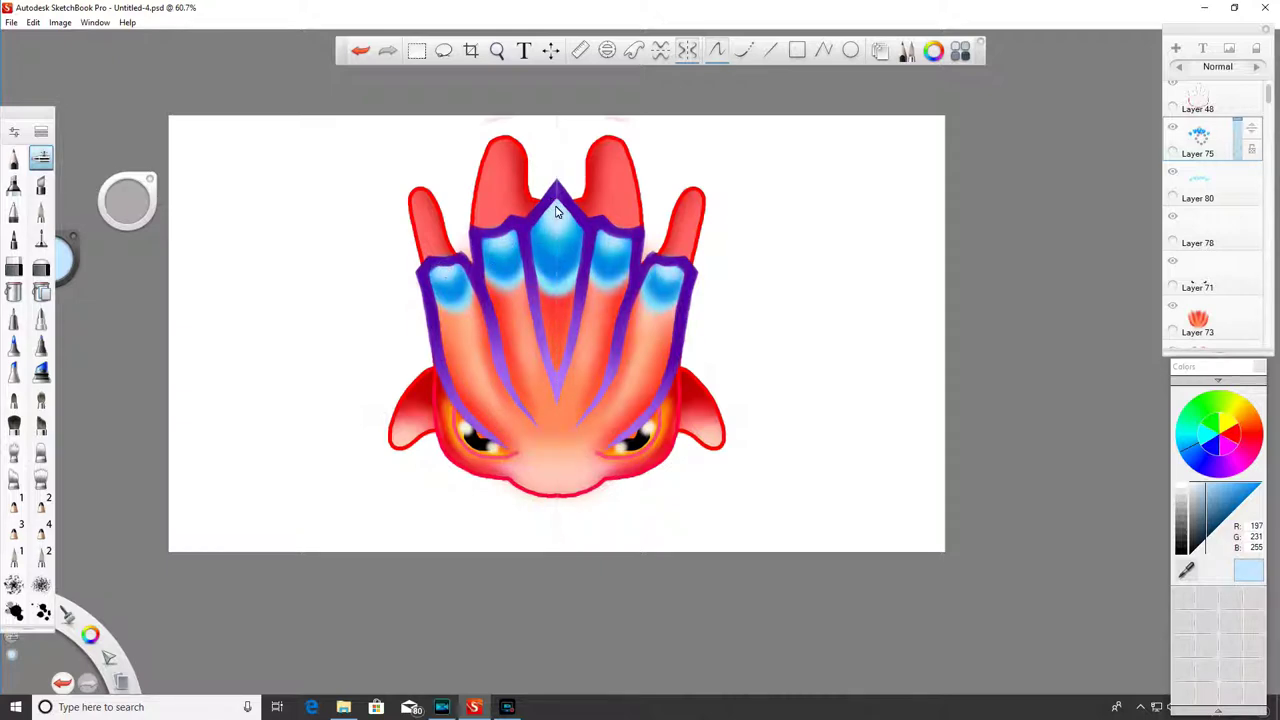
left_click_drag(556, 207, 556, 208)
- Set the airbrush colour to blue (RGB 0, 135, 233) for shading the crest tips on Layer 75
left_click_drag(1208, 488, 1266, 490)
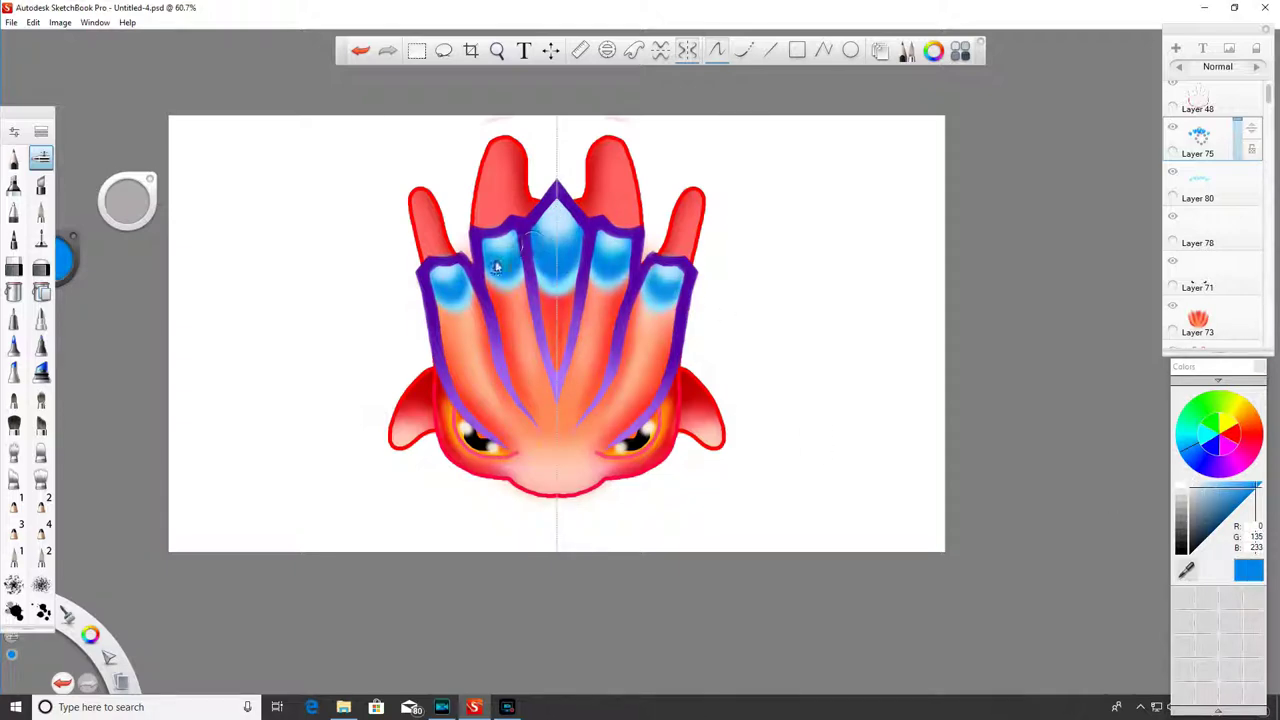